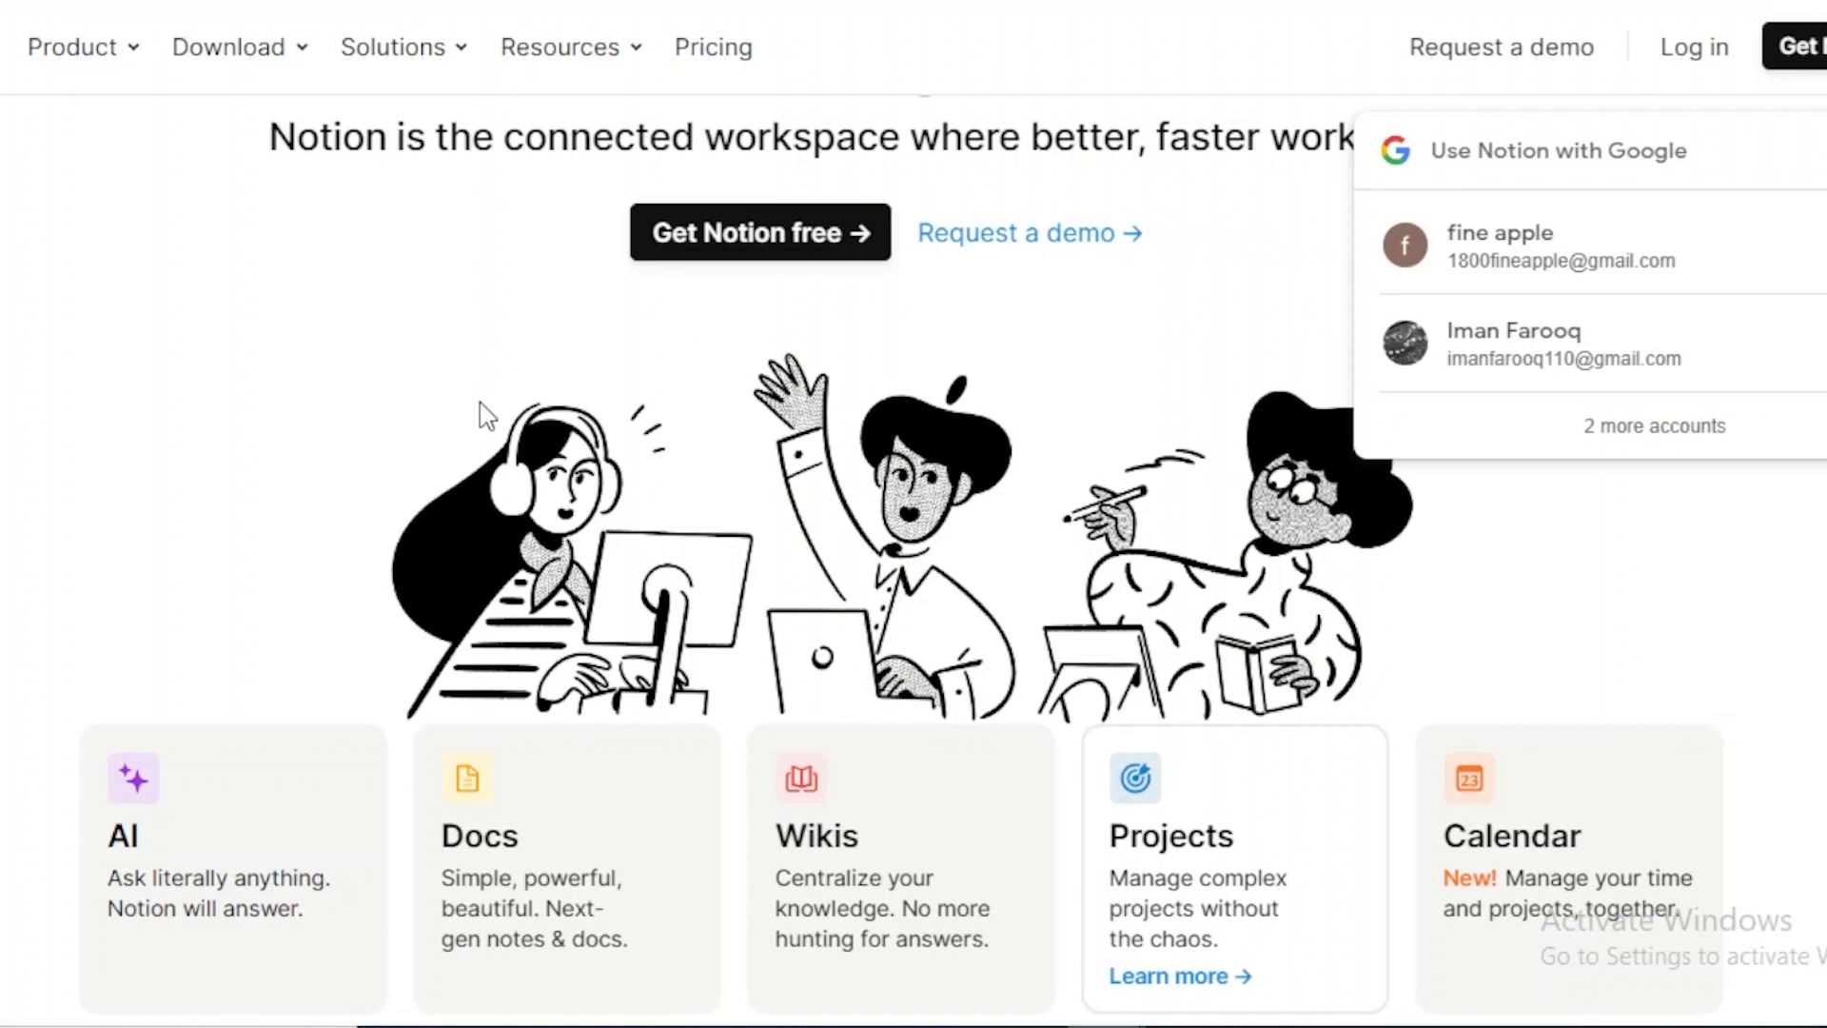
Step: Look over the Notion homepage, including its product cards, the workspace preview and the list of products
scroll(542, 523, "down", 4)
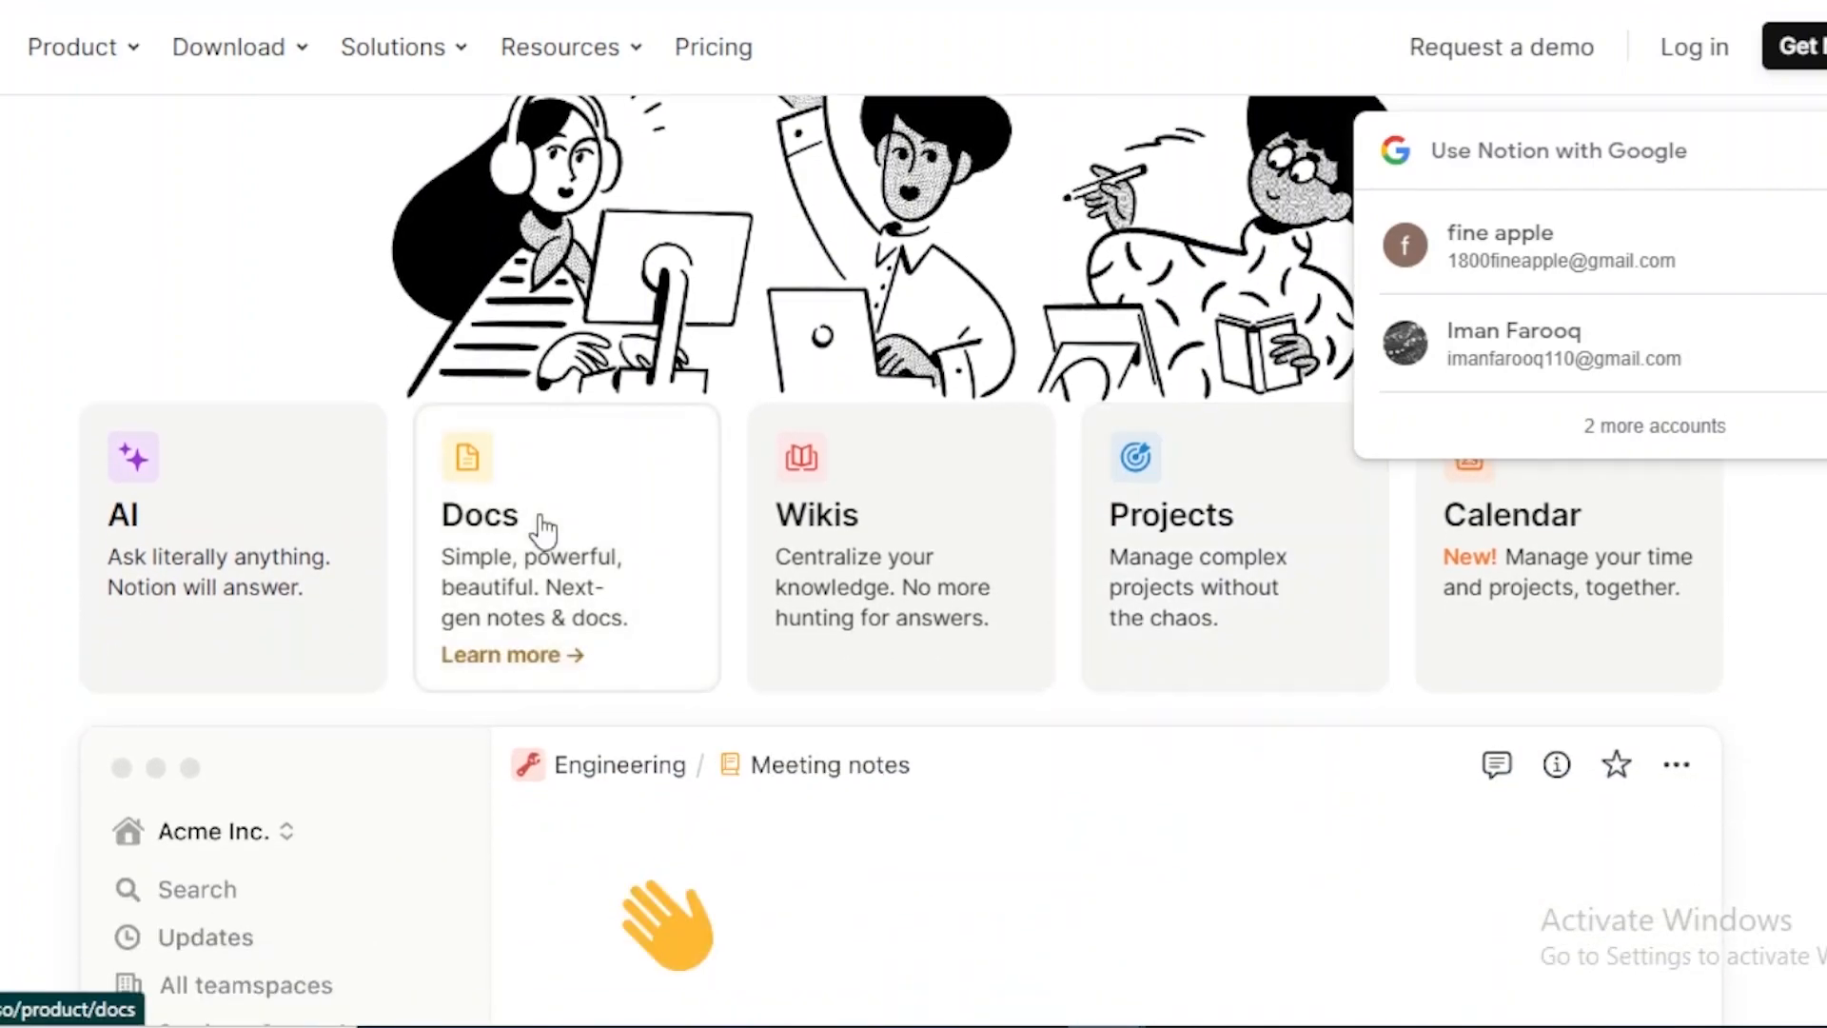
scroll(543, 528, "down", 1)
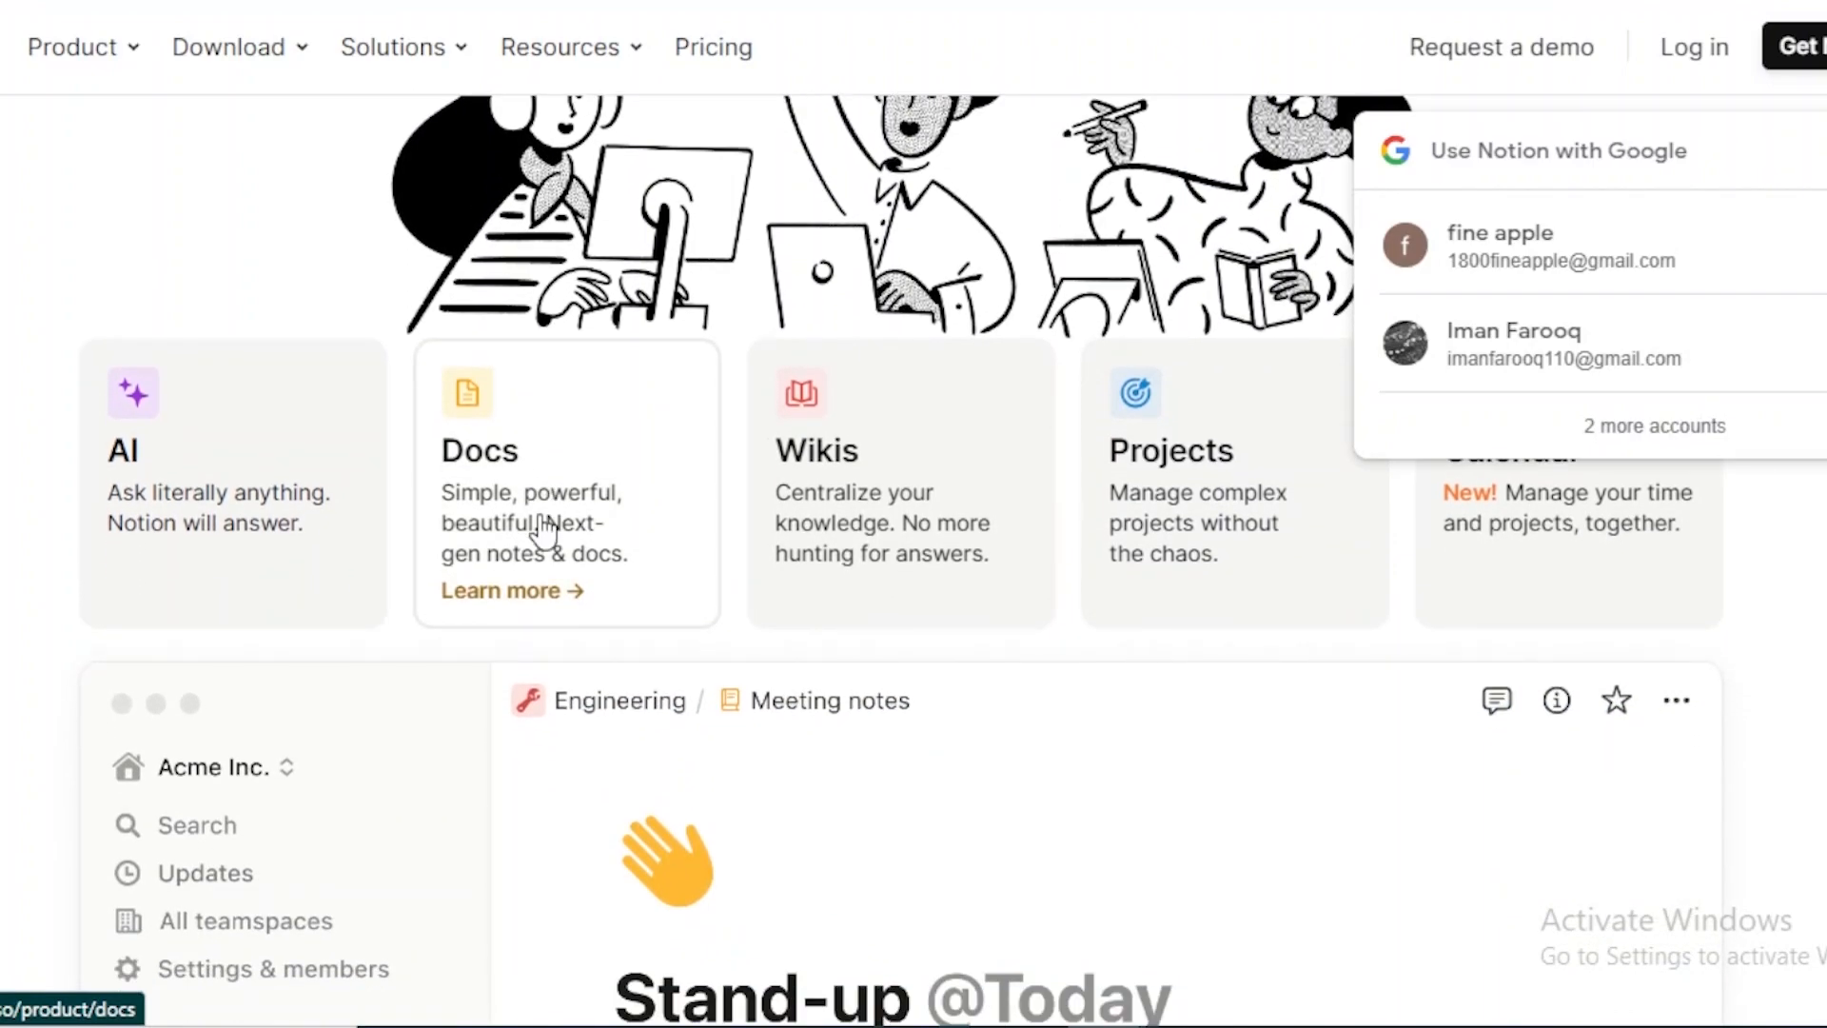
scroll(542, 528, "down", 2)
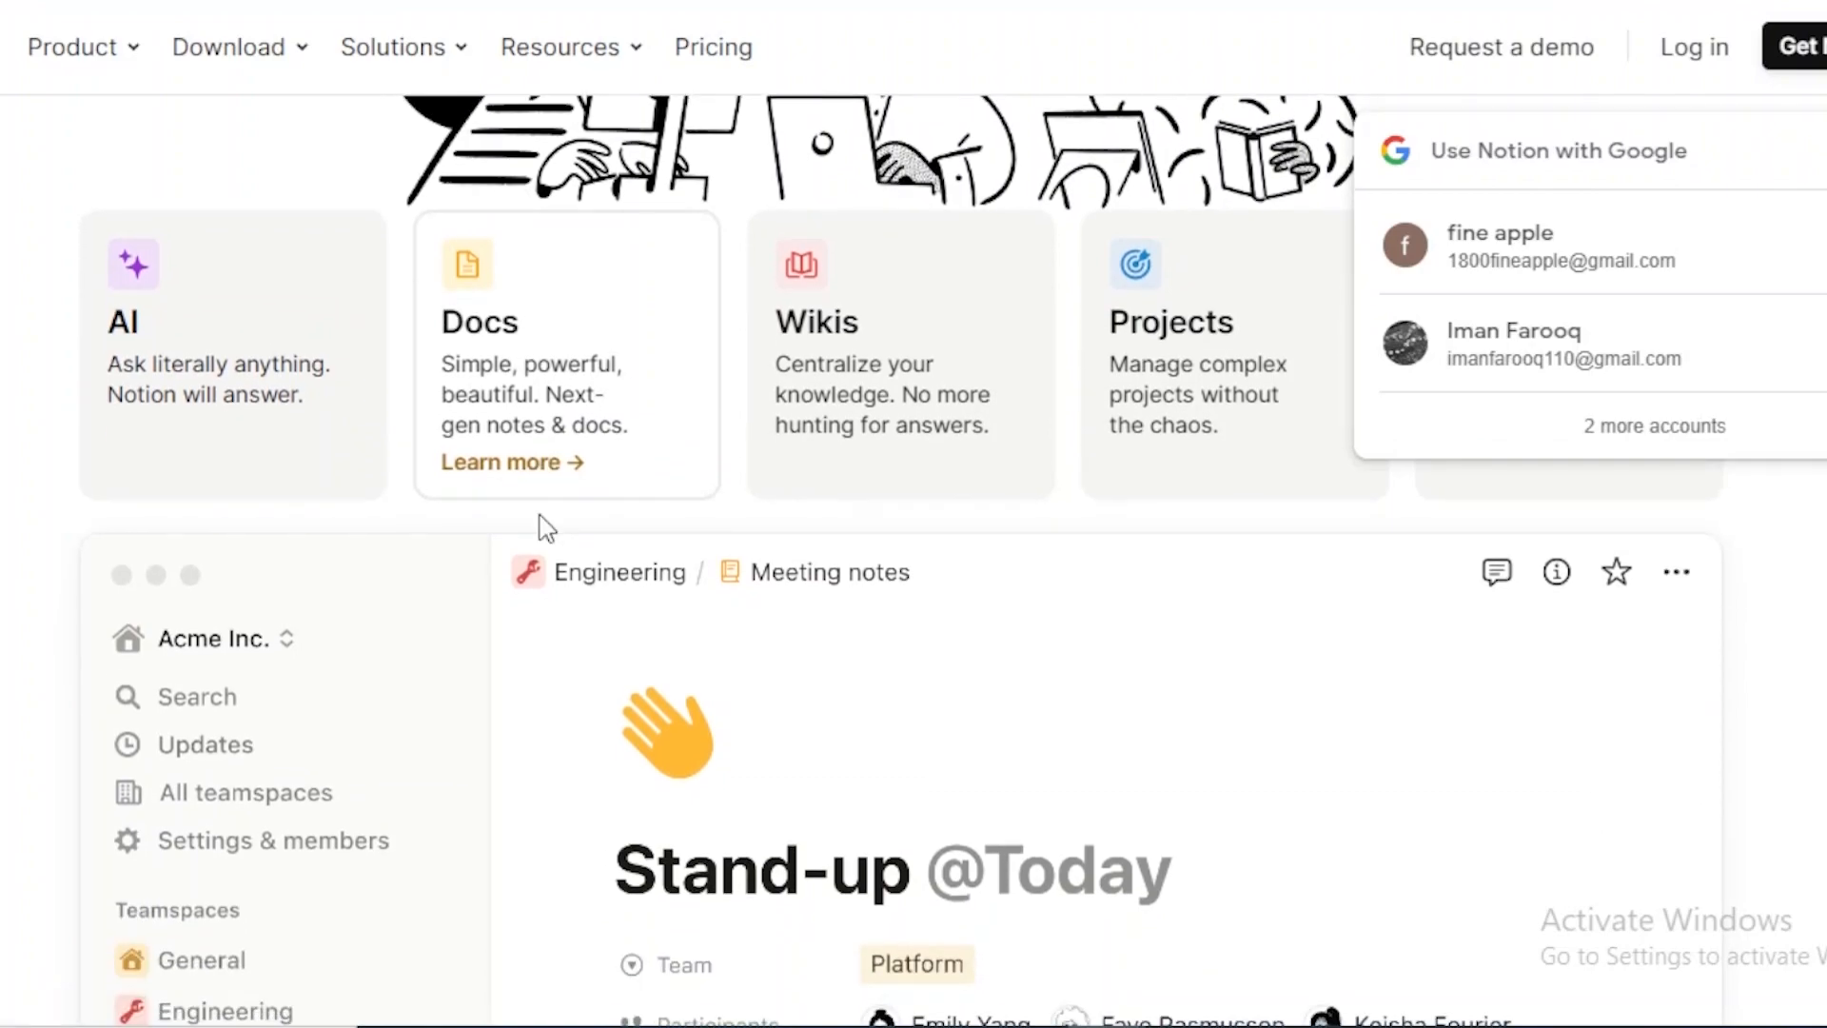
scroll(544, 527, "down", 1)
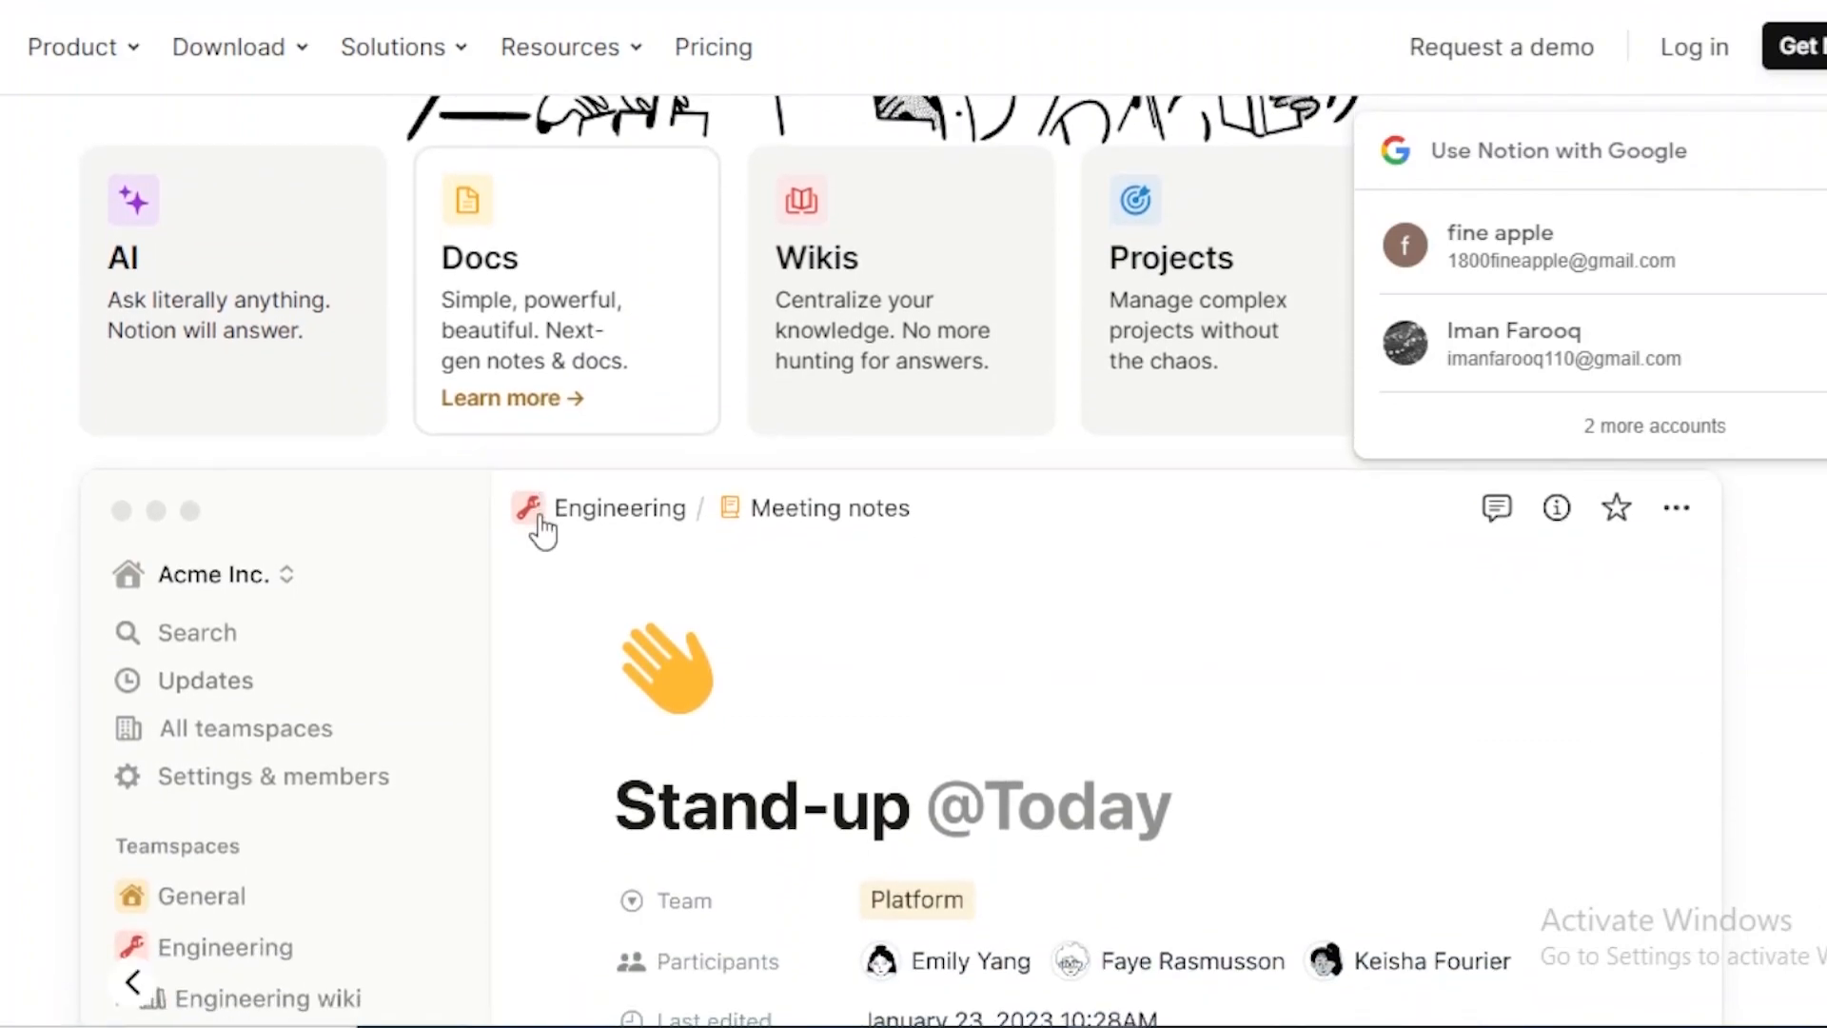
scroll(541, 528, "down", 3)
scroll(540, 526, "up", 14)
scroll(542, 526, "up", 5)
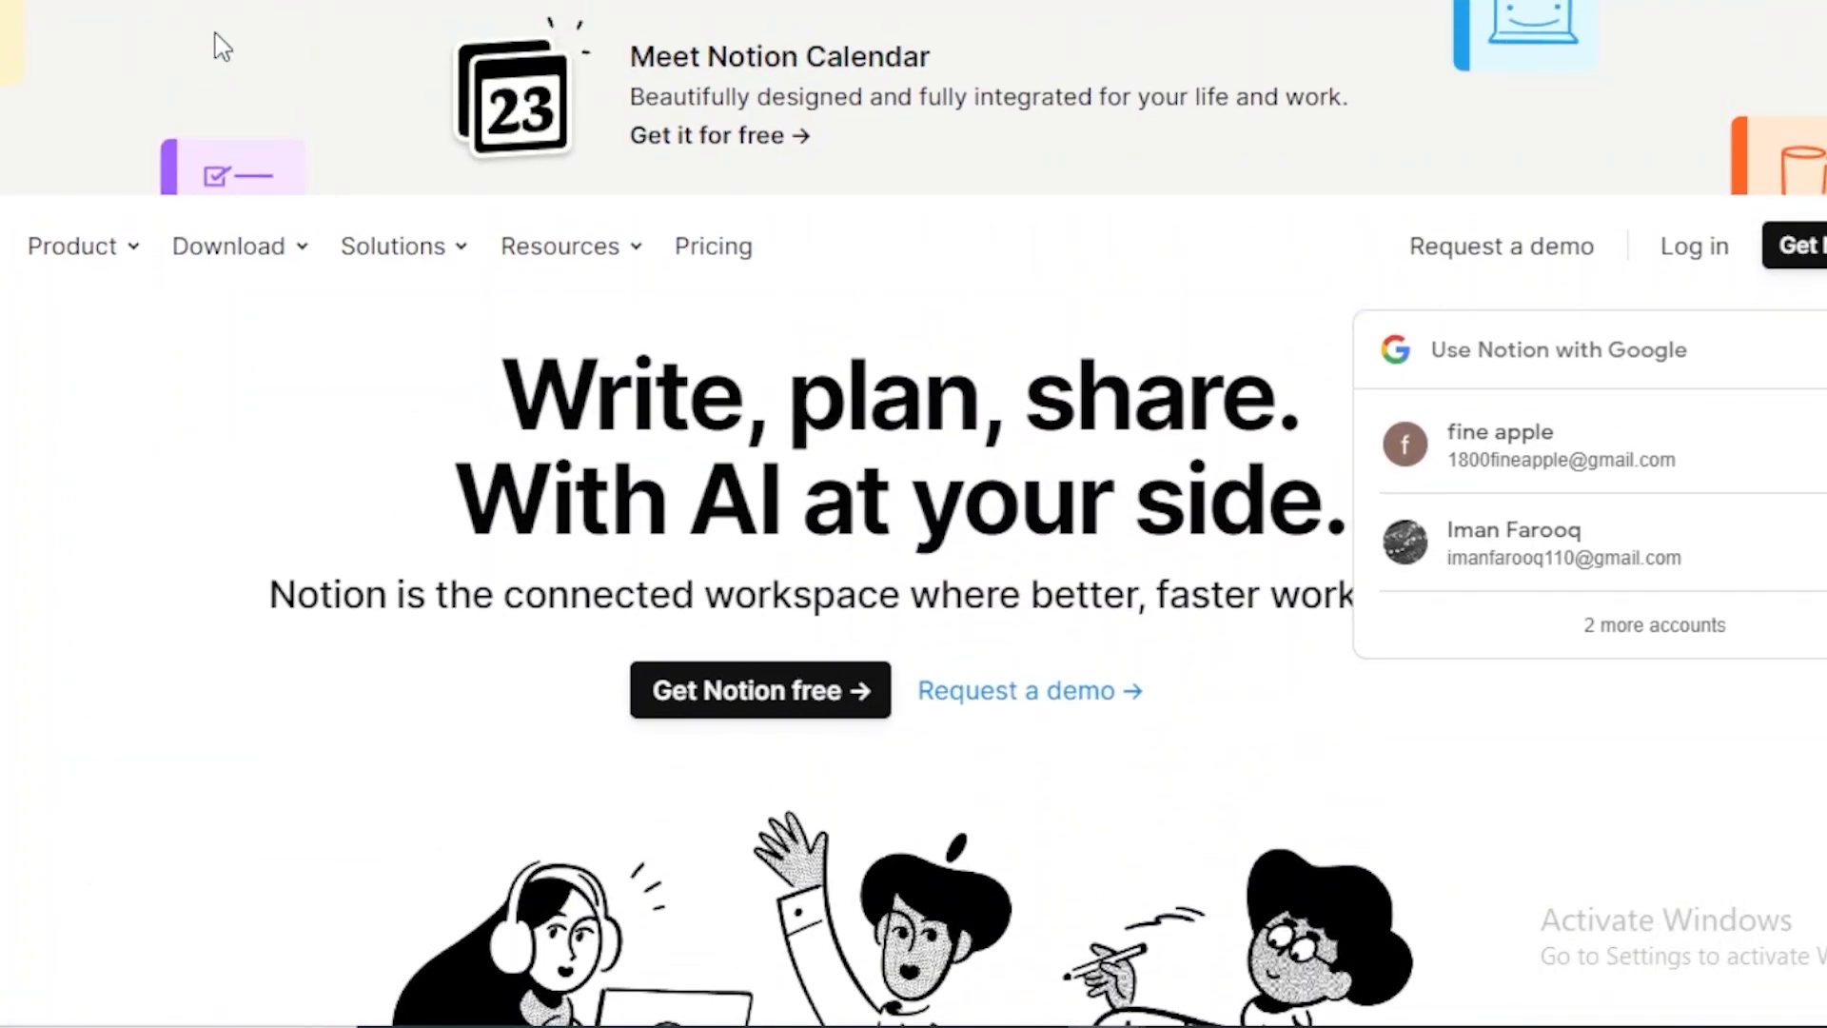
mouse_move(76, 246)
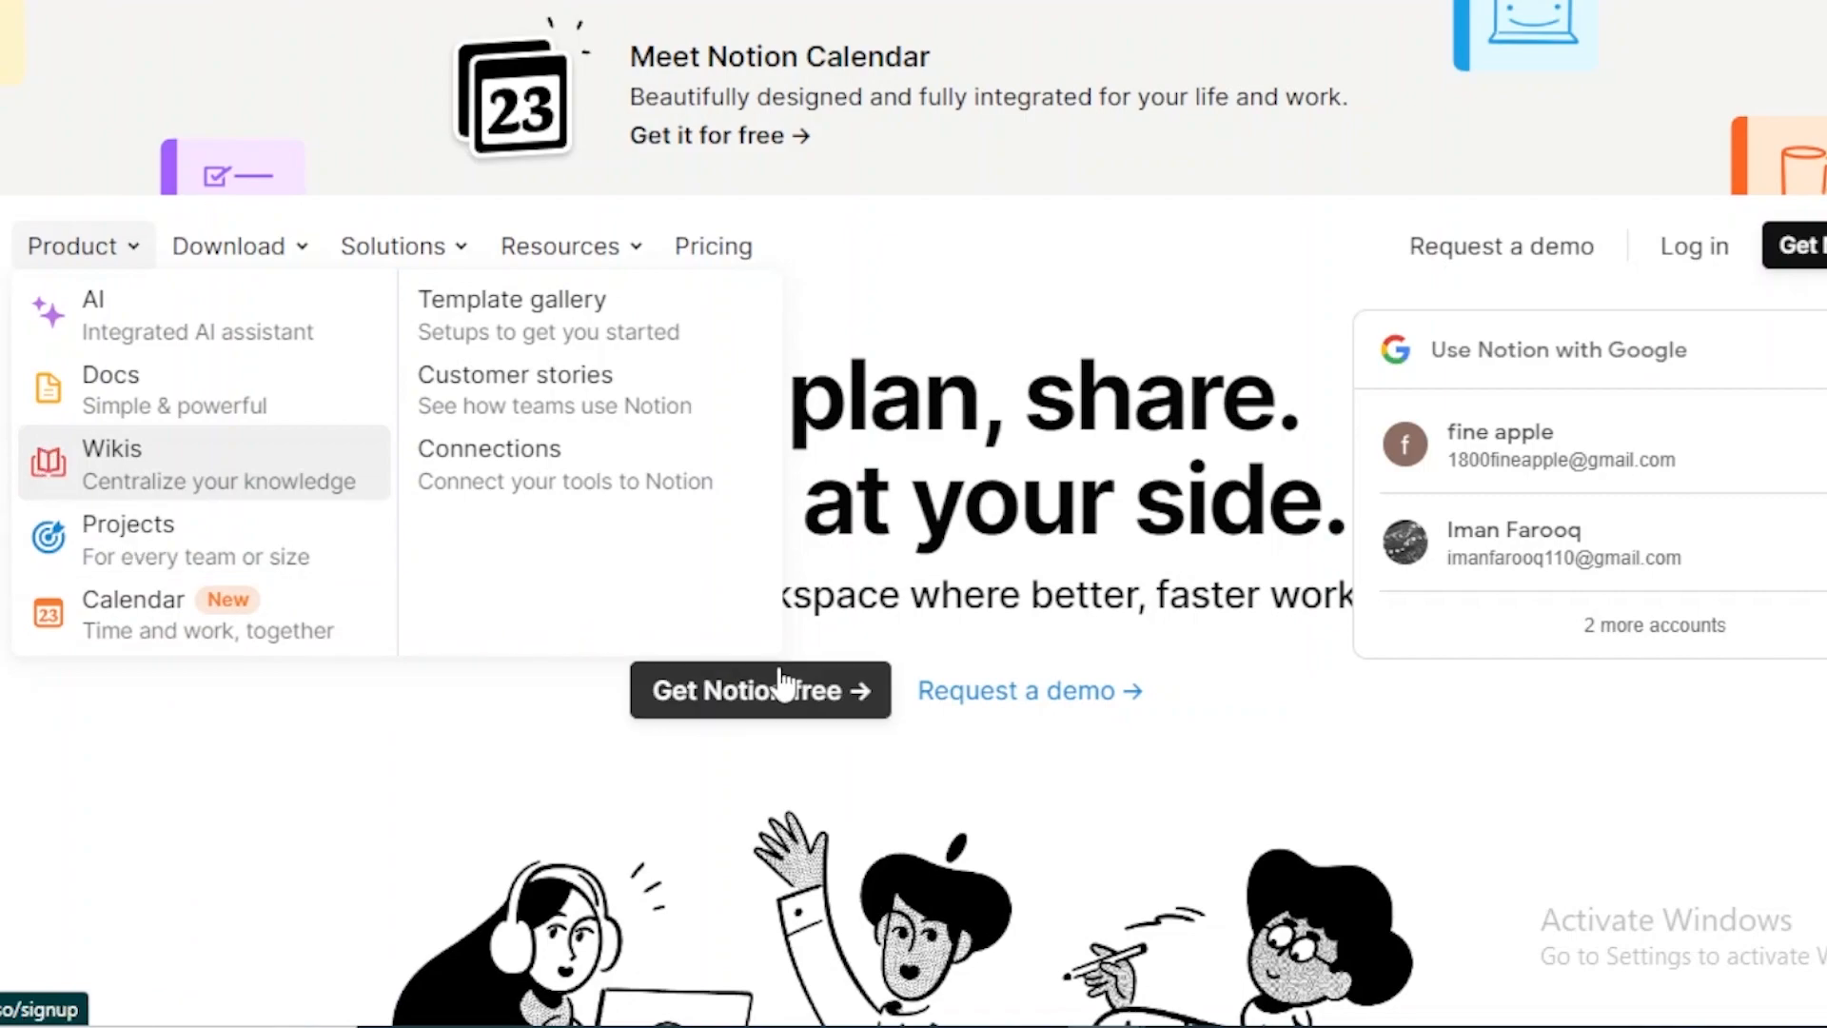
Step: Sign up for a free Notion account with Google, choosing a Google account and approving the sign-in
left_click(795, 709)
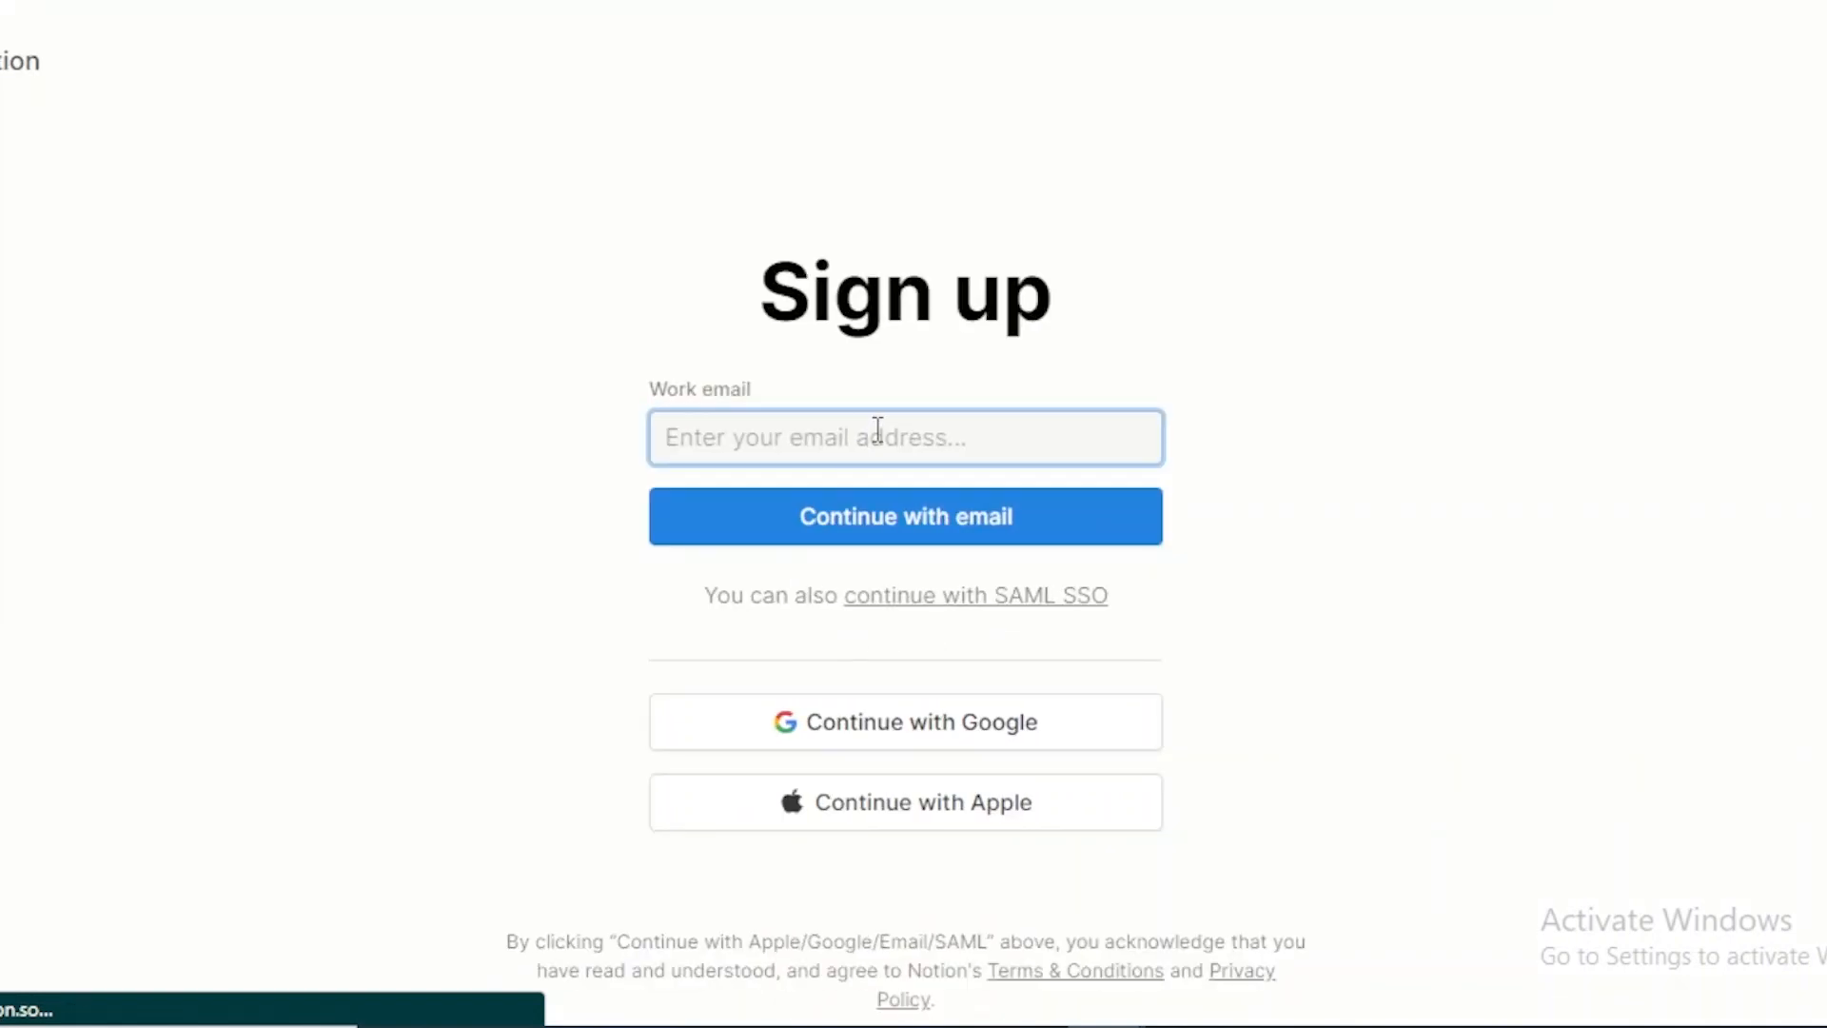
left_click(924, 735)
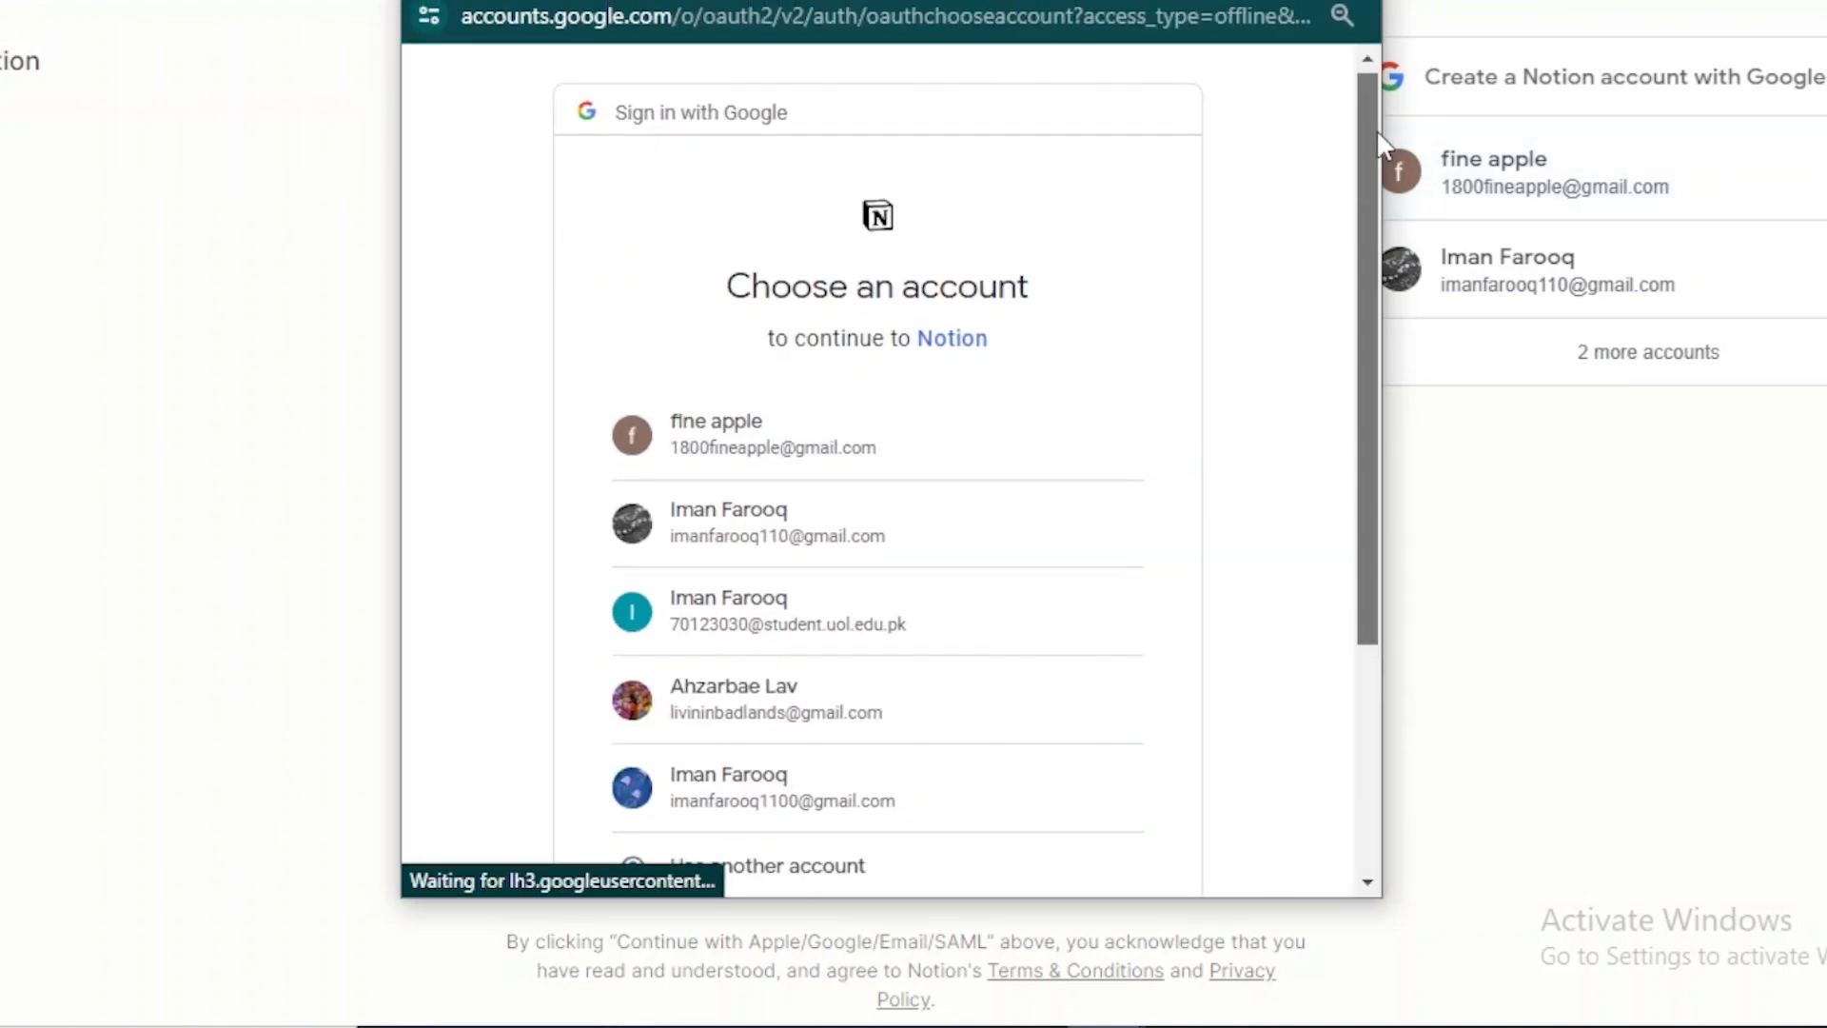
scroll(1349, 447, "down", 3)
left_click(800, 454)
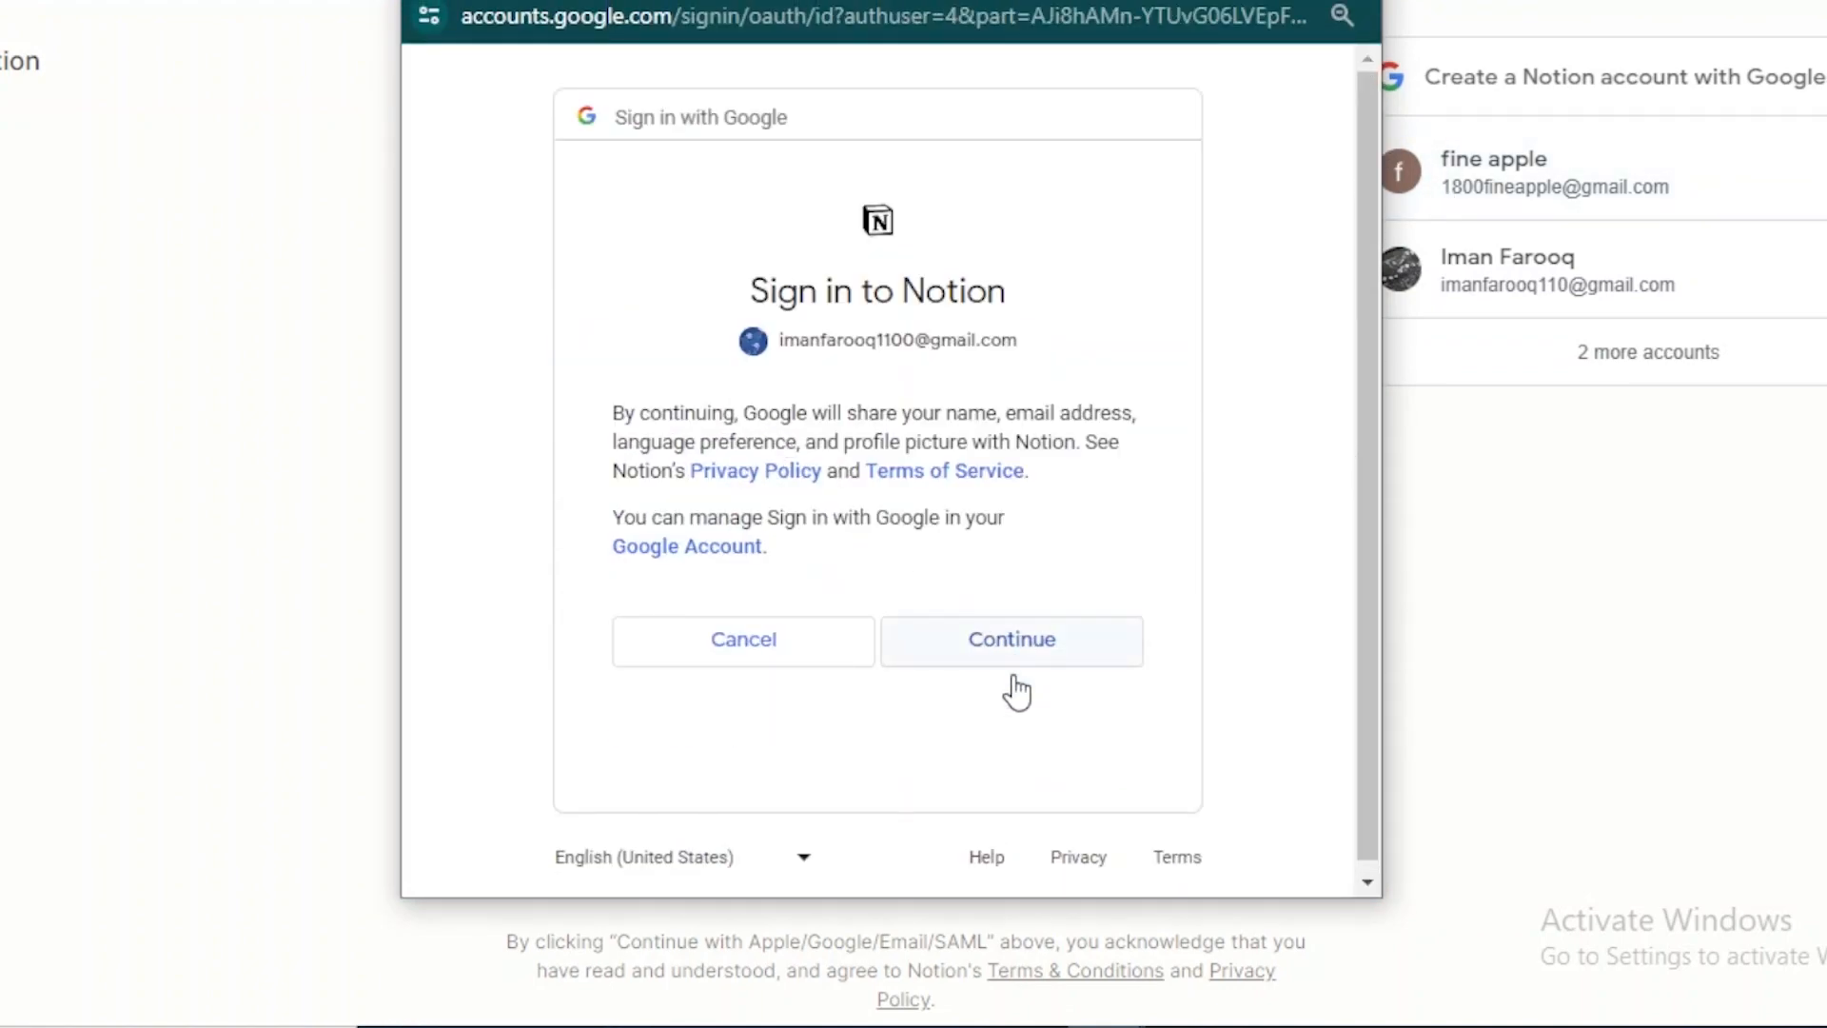
left_click(1016, 673)
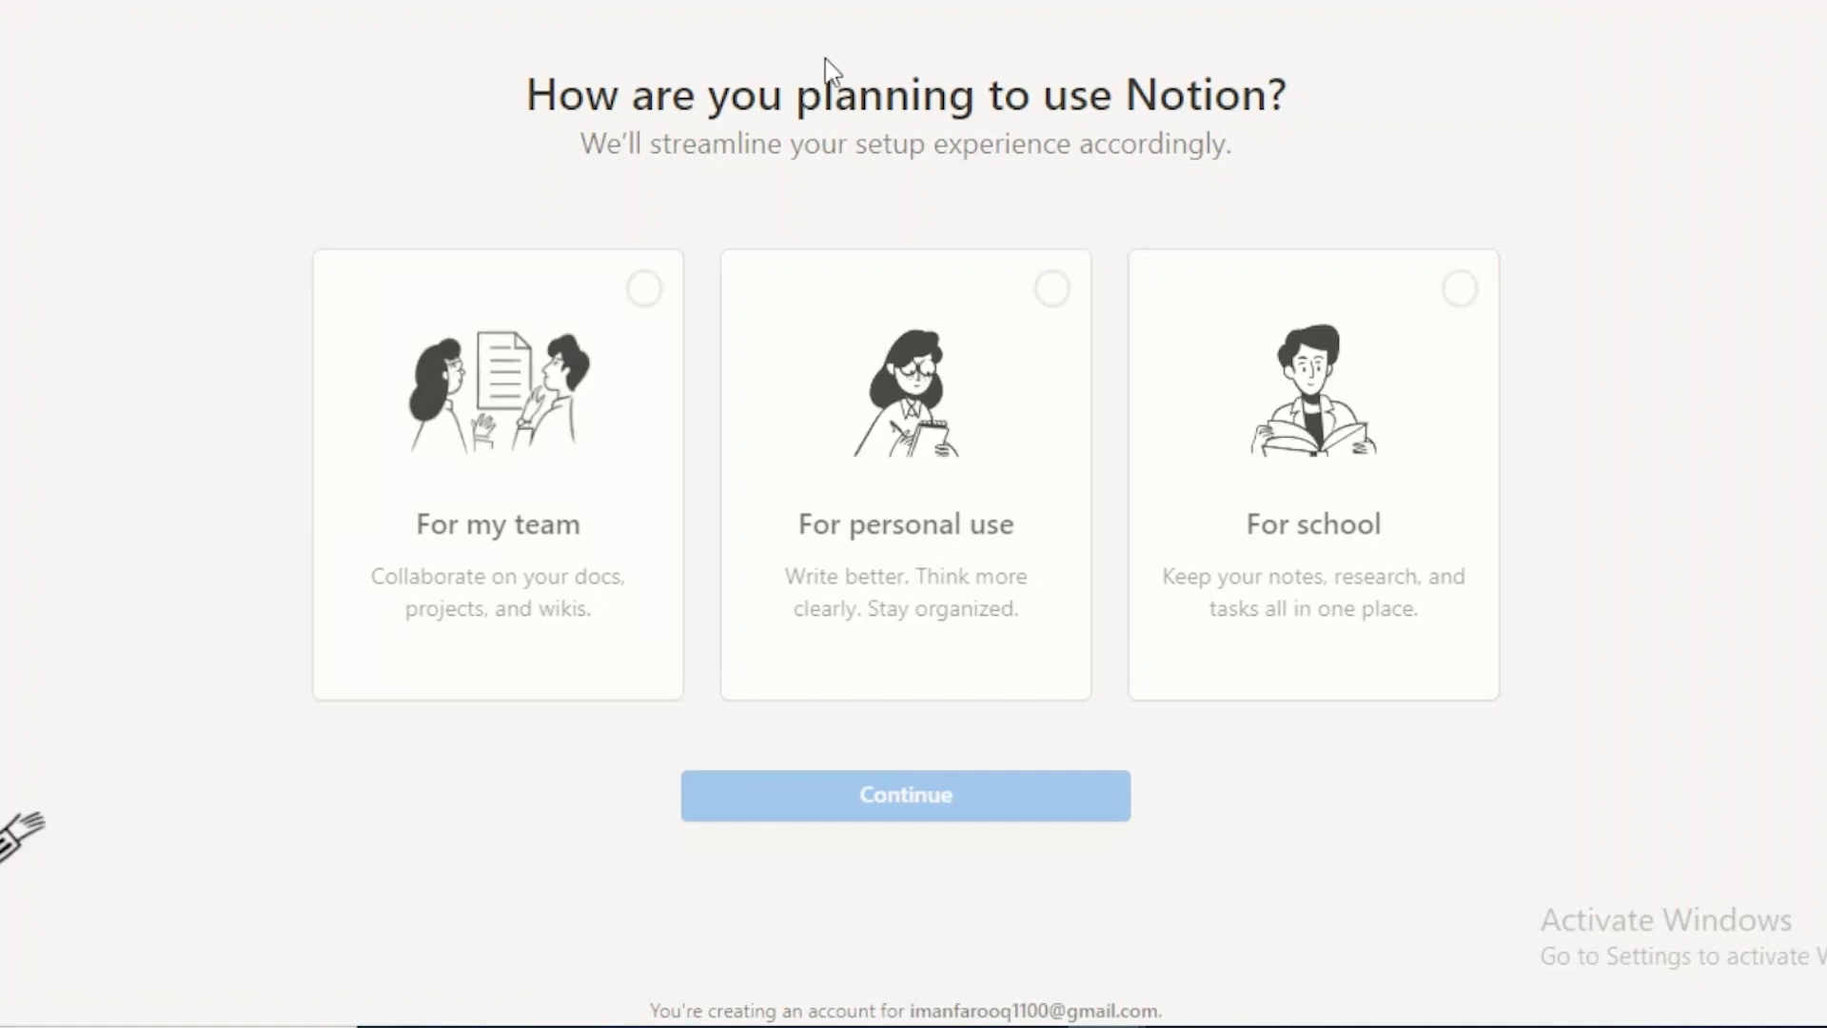
Step: Choose personal use as the plan for the new account and accept the starter templates
left_click_drag(856, 143, 1190, 216)
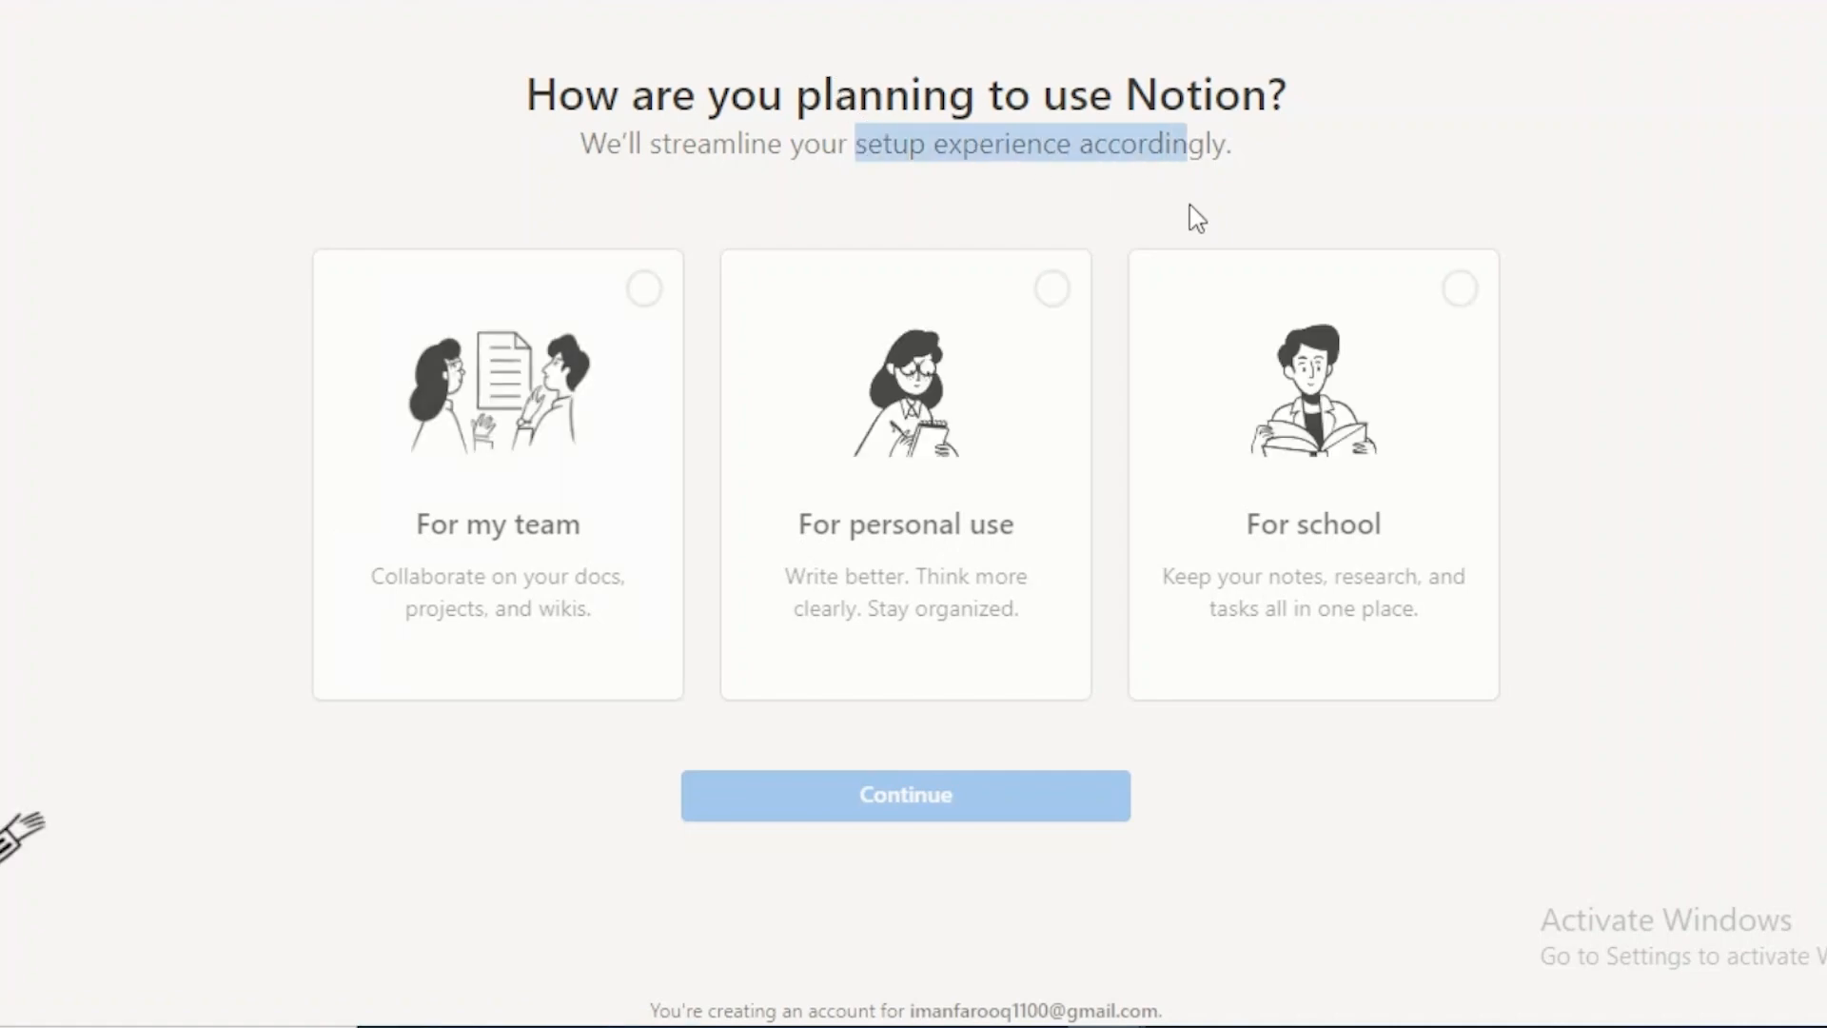
left_click(979, 387)
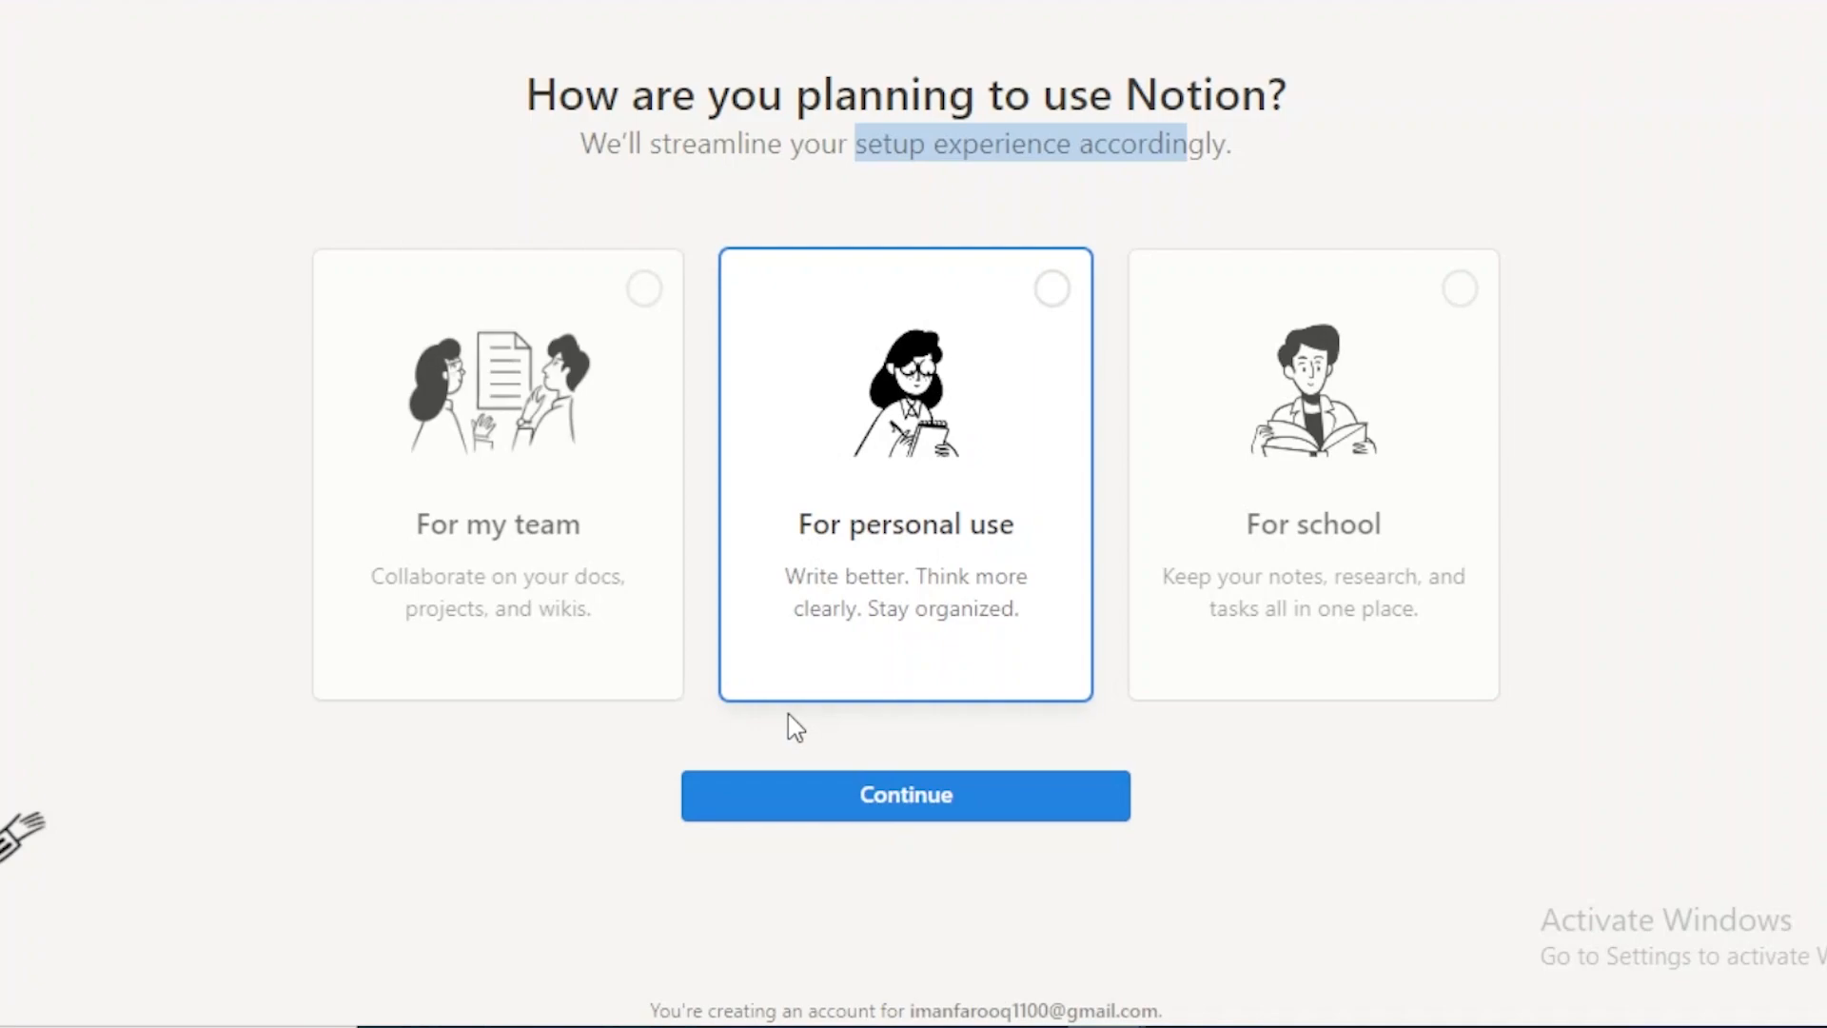
left_click(910, 794)
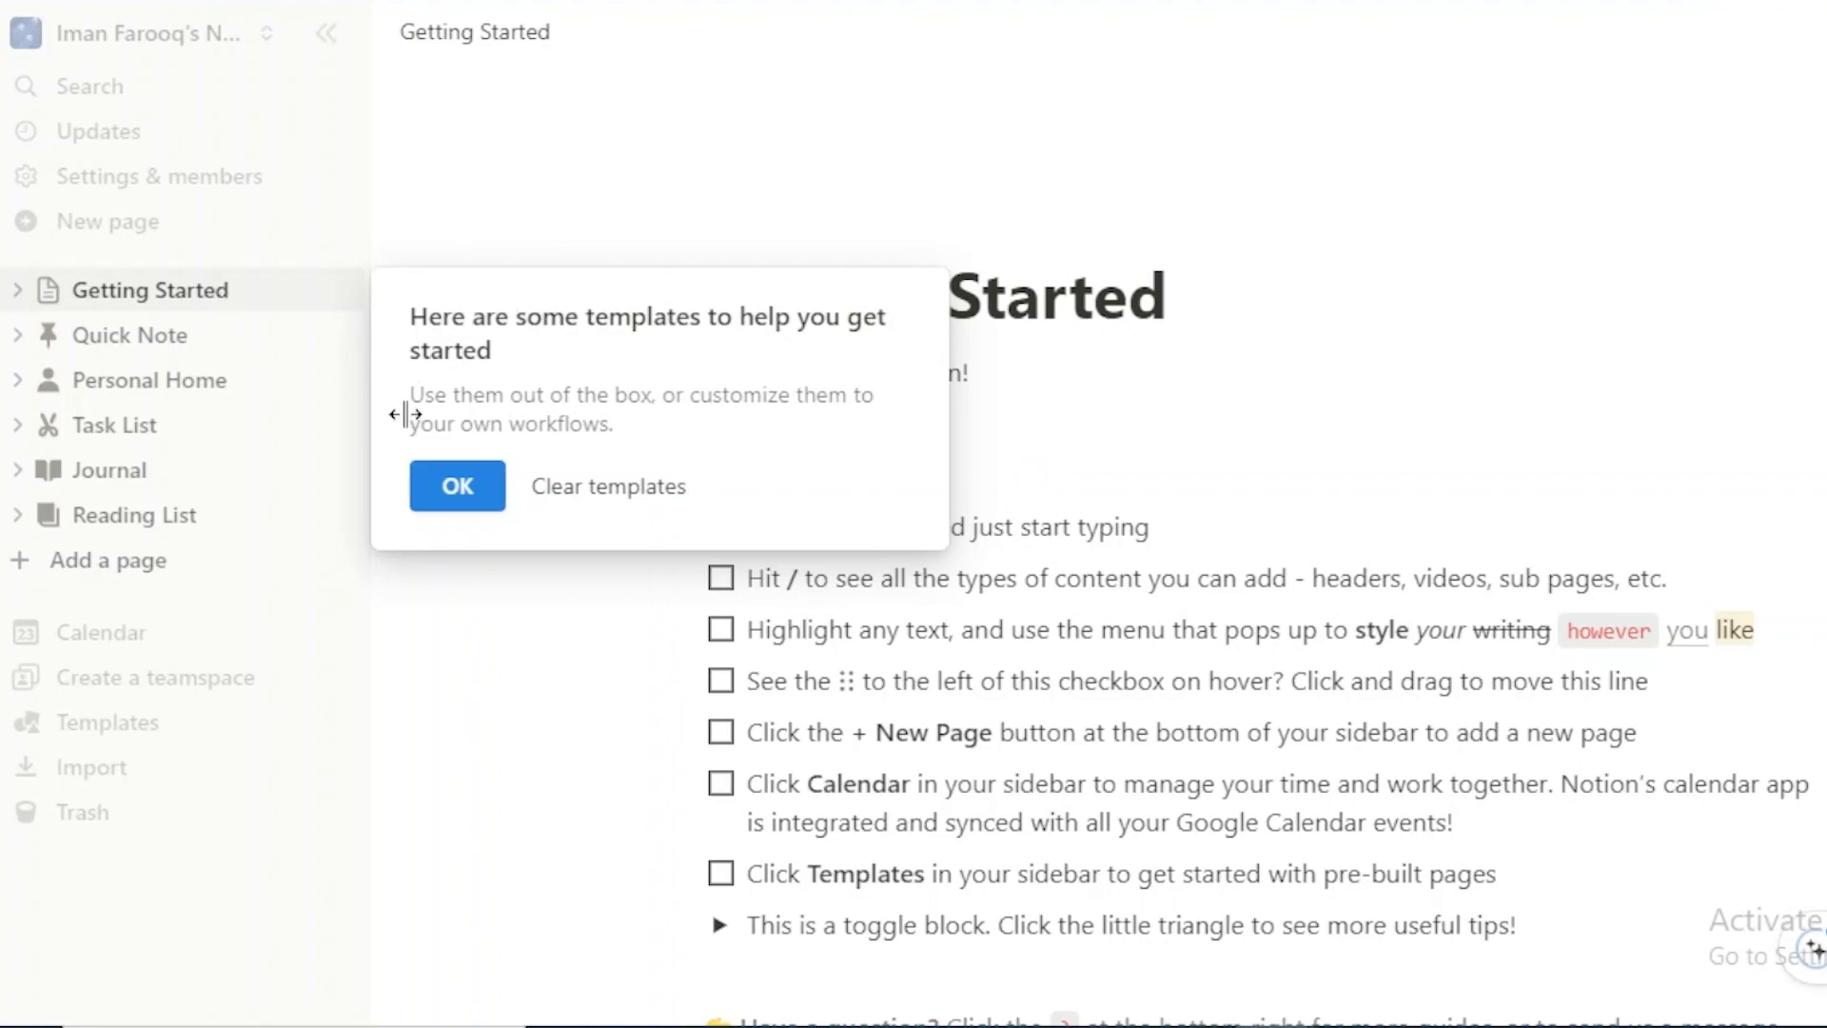
left_click(478, 490)
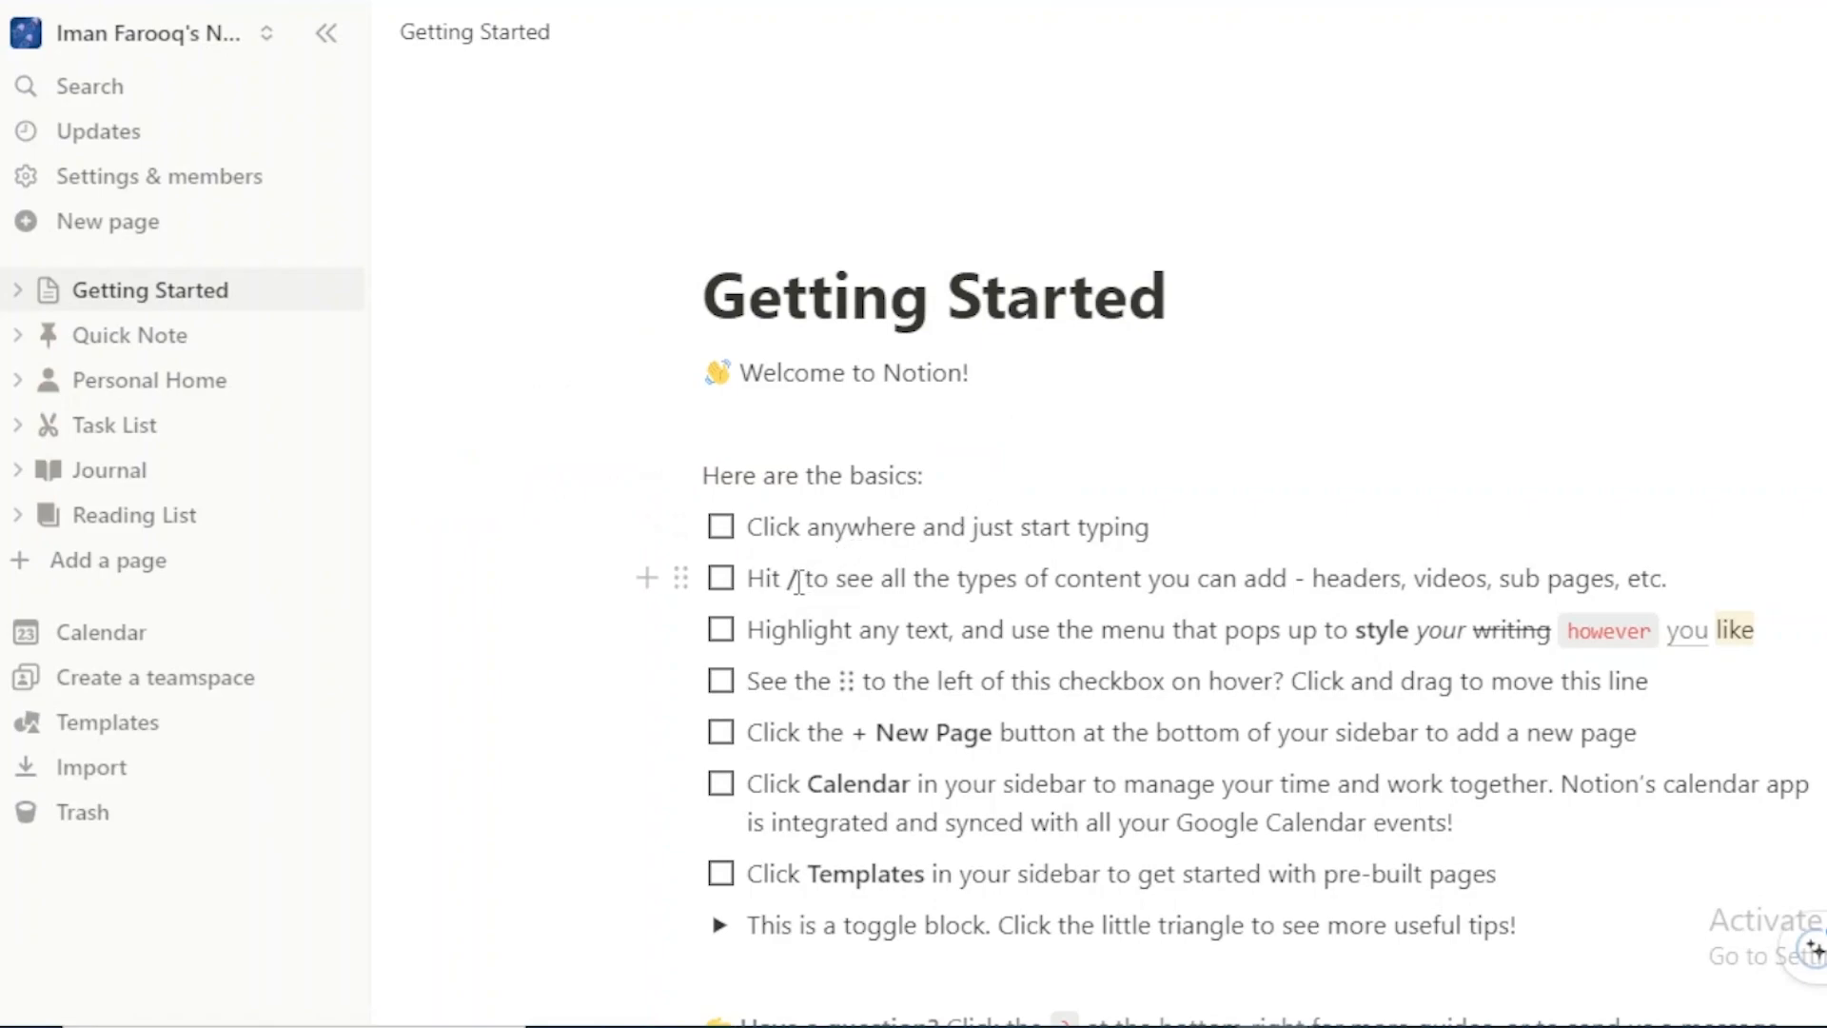
Step: Apply italic, underline, strikethrough and code formatting to "ur writin" in the "Highlight any text" checklist item
left_click_drag(826, 581, 1302, 607)
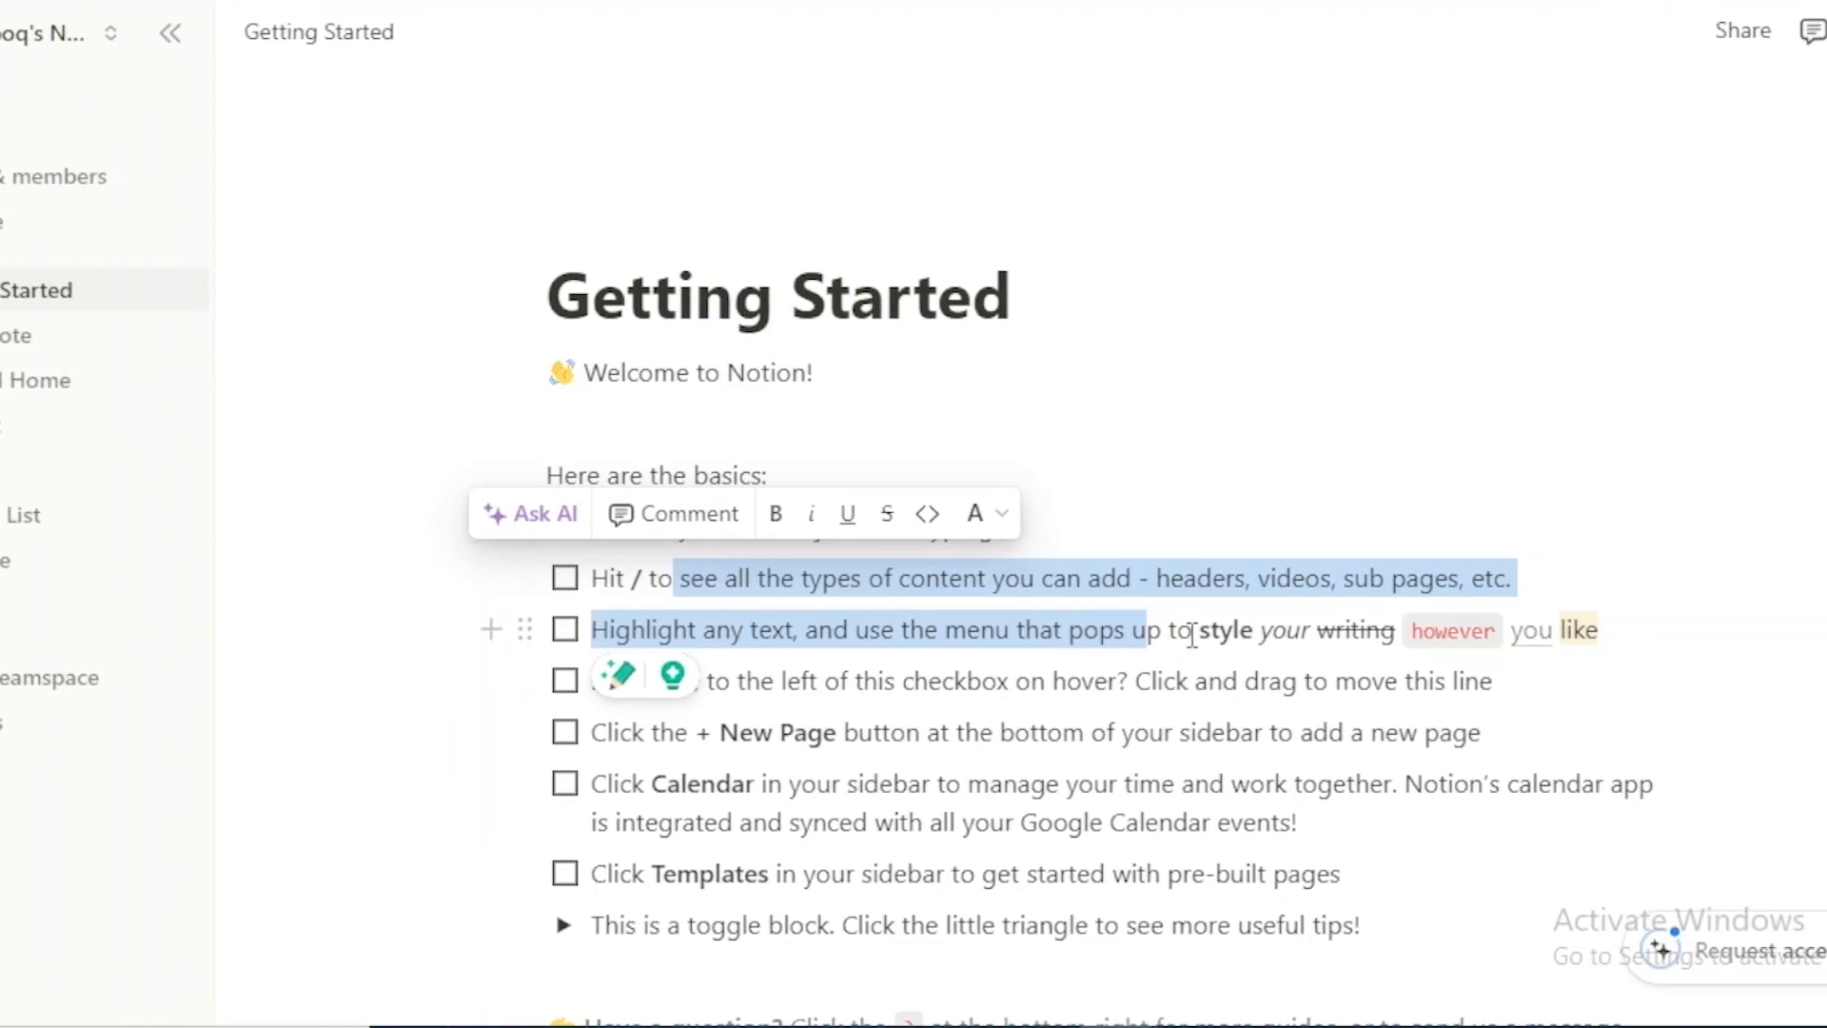
left_click(1193, 631)
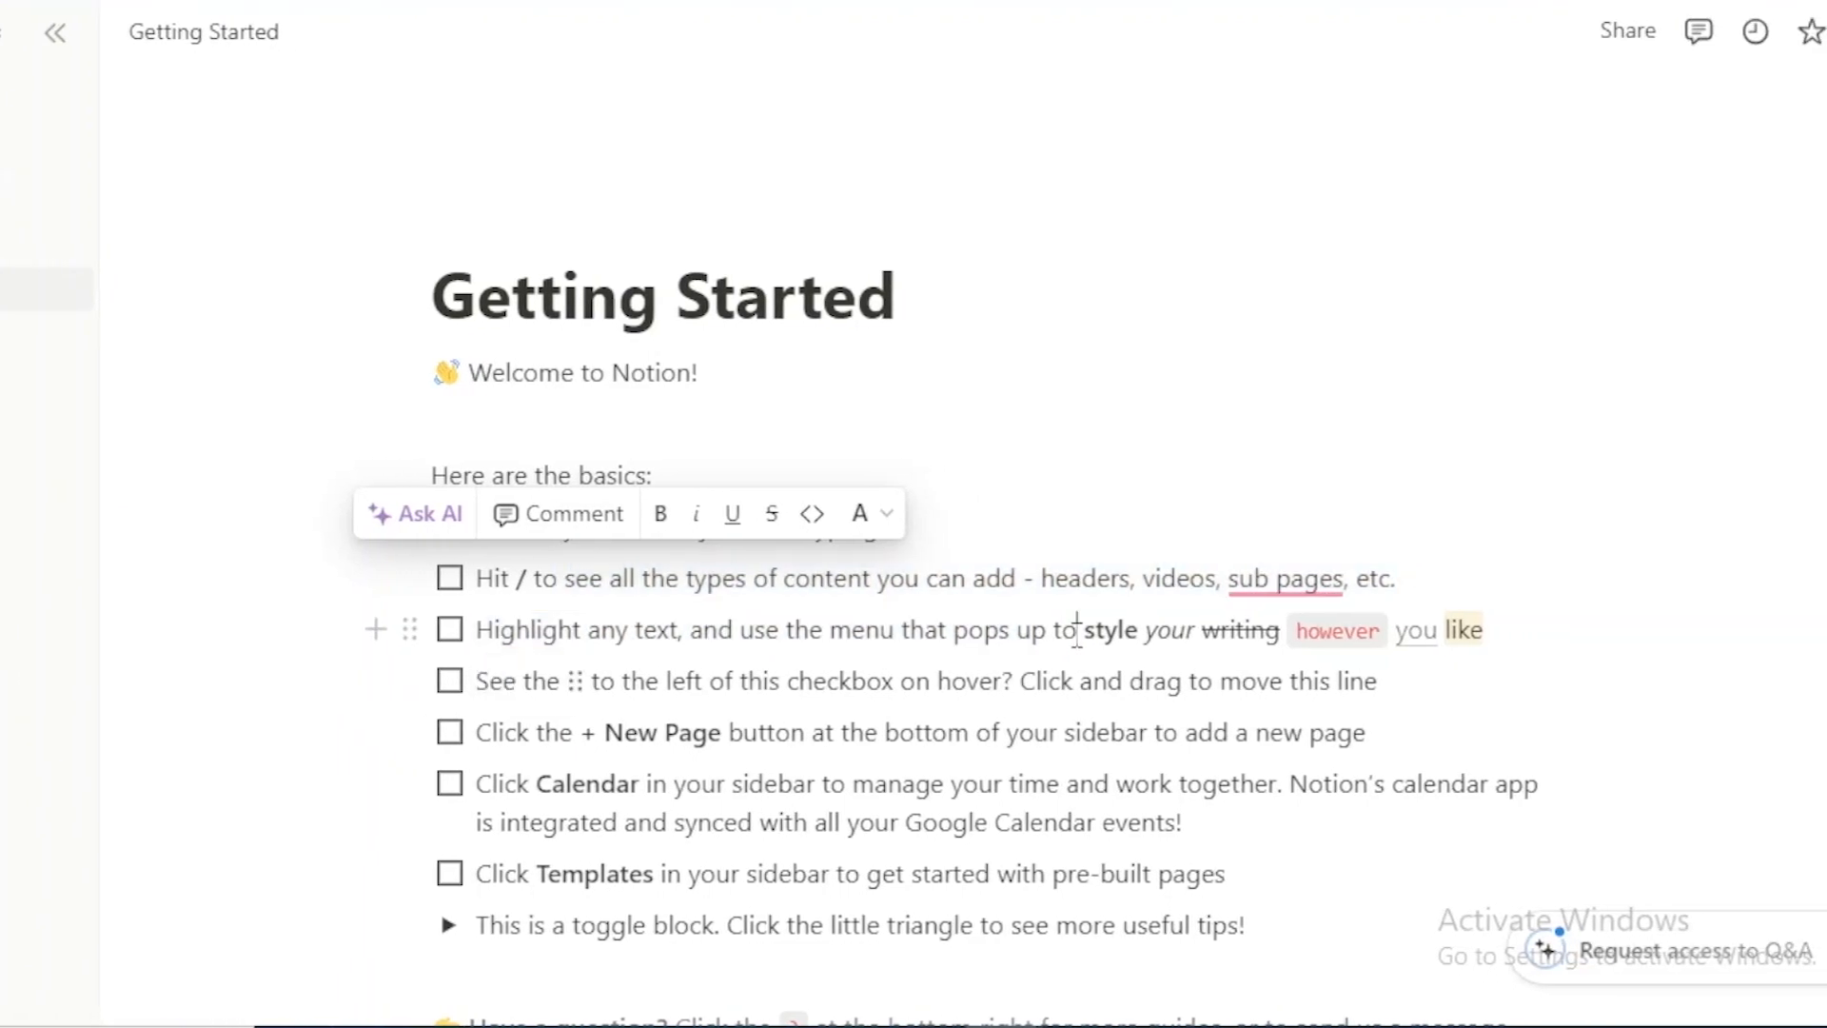
left_click_drag(1264, 629, 1171, 629)
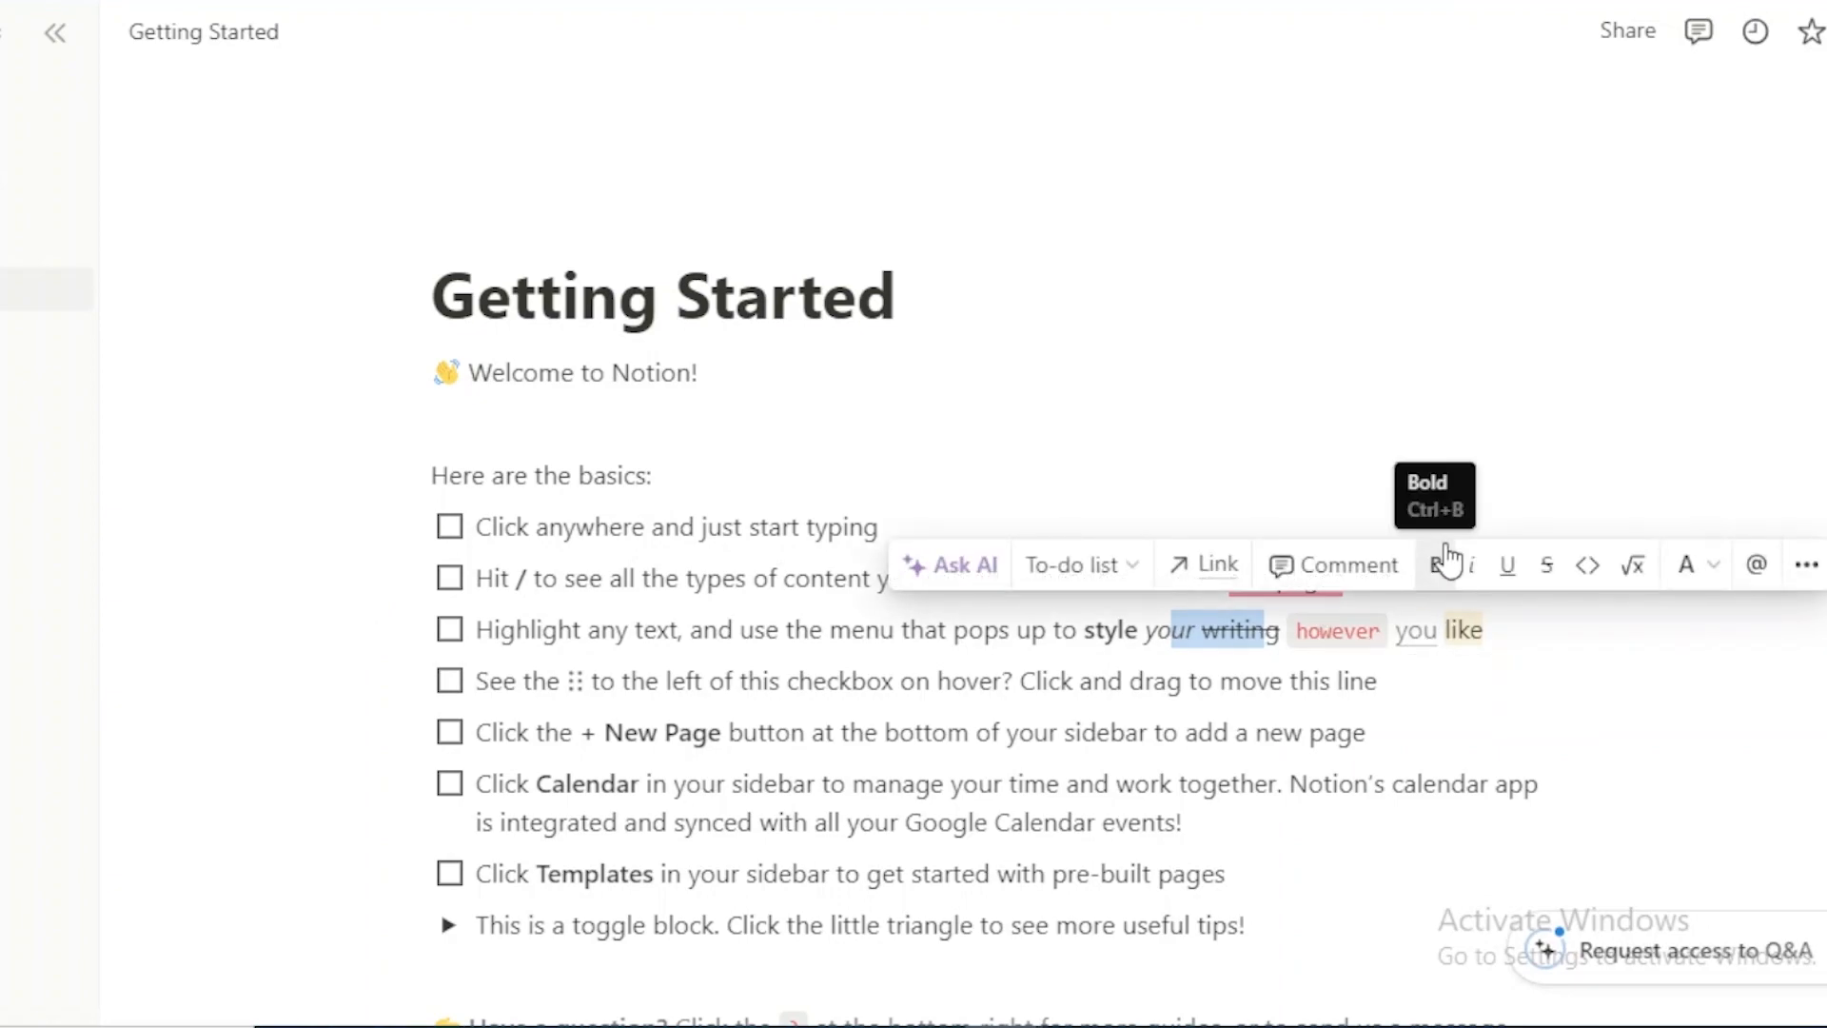
left_click(1470, 577)
left_click(1504, 573)
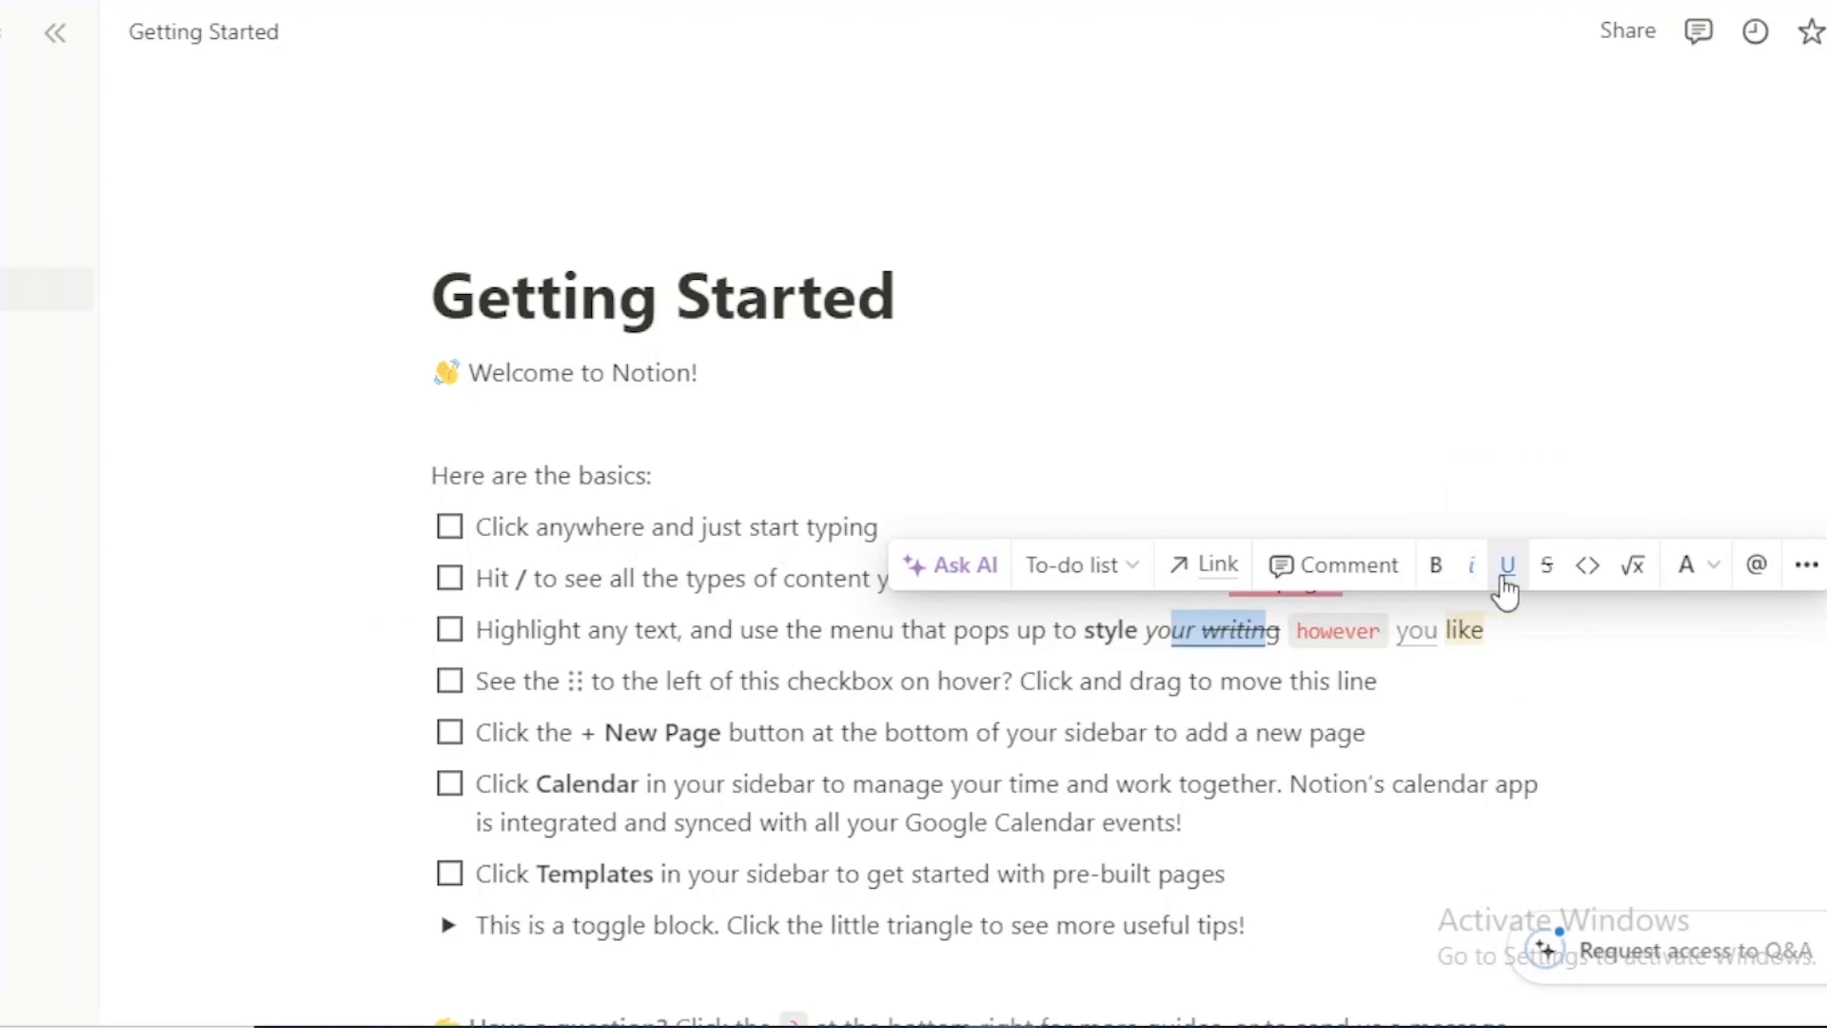
left_click(1548, 581)
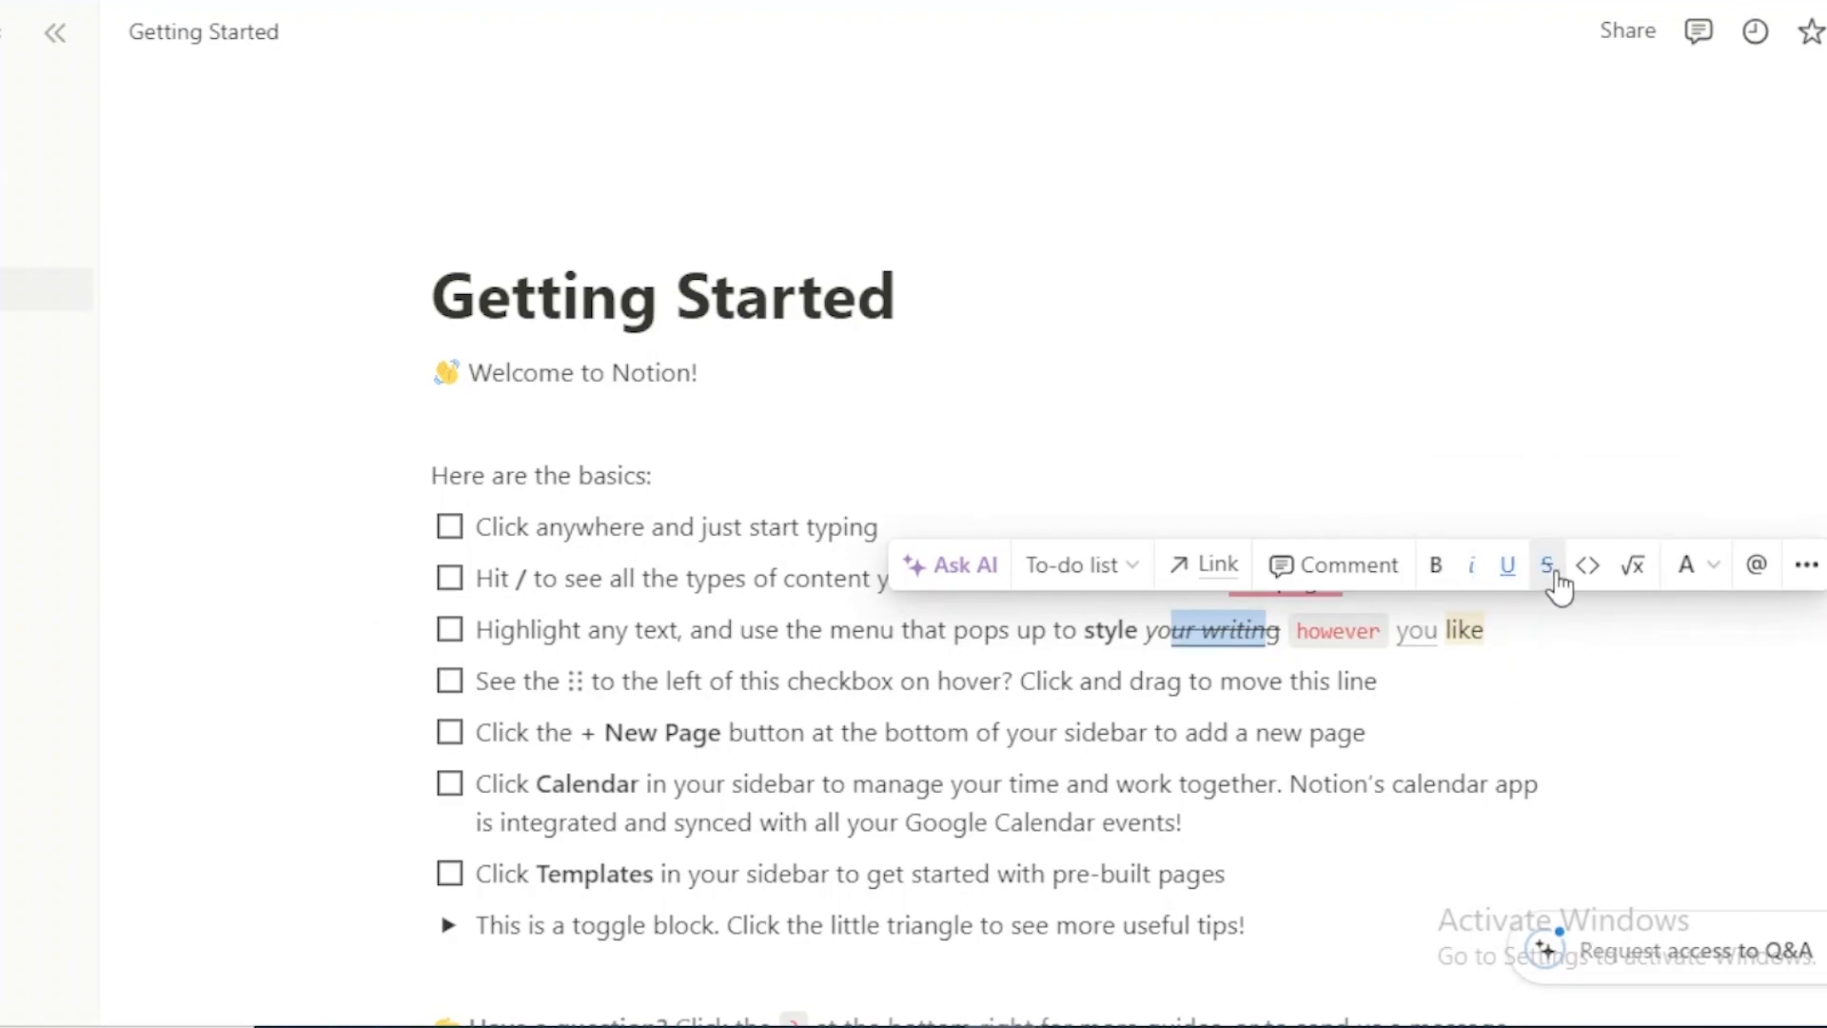
left_click(1597, 582)
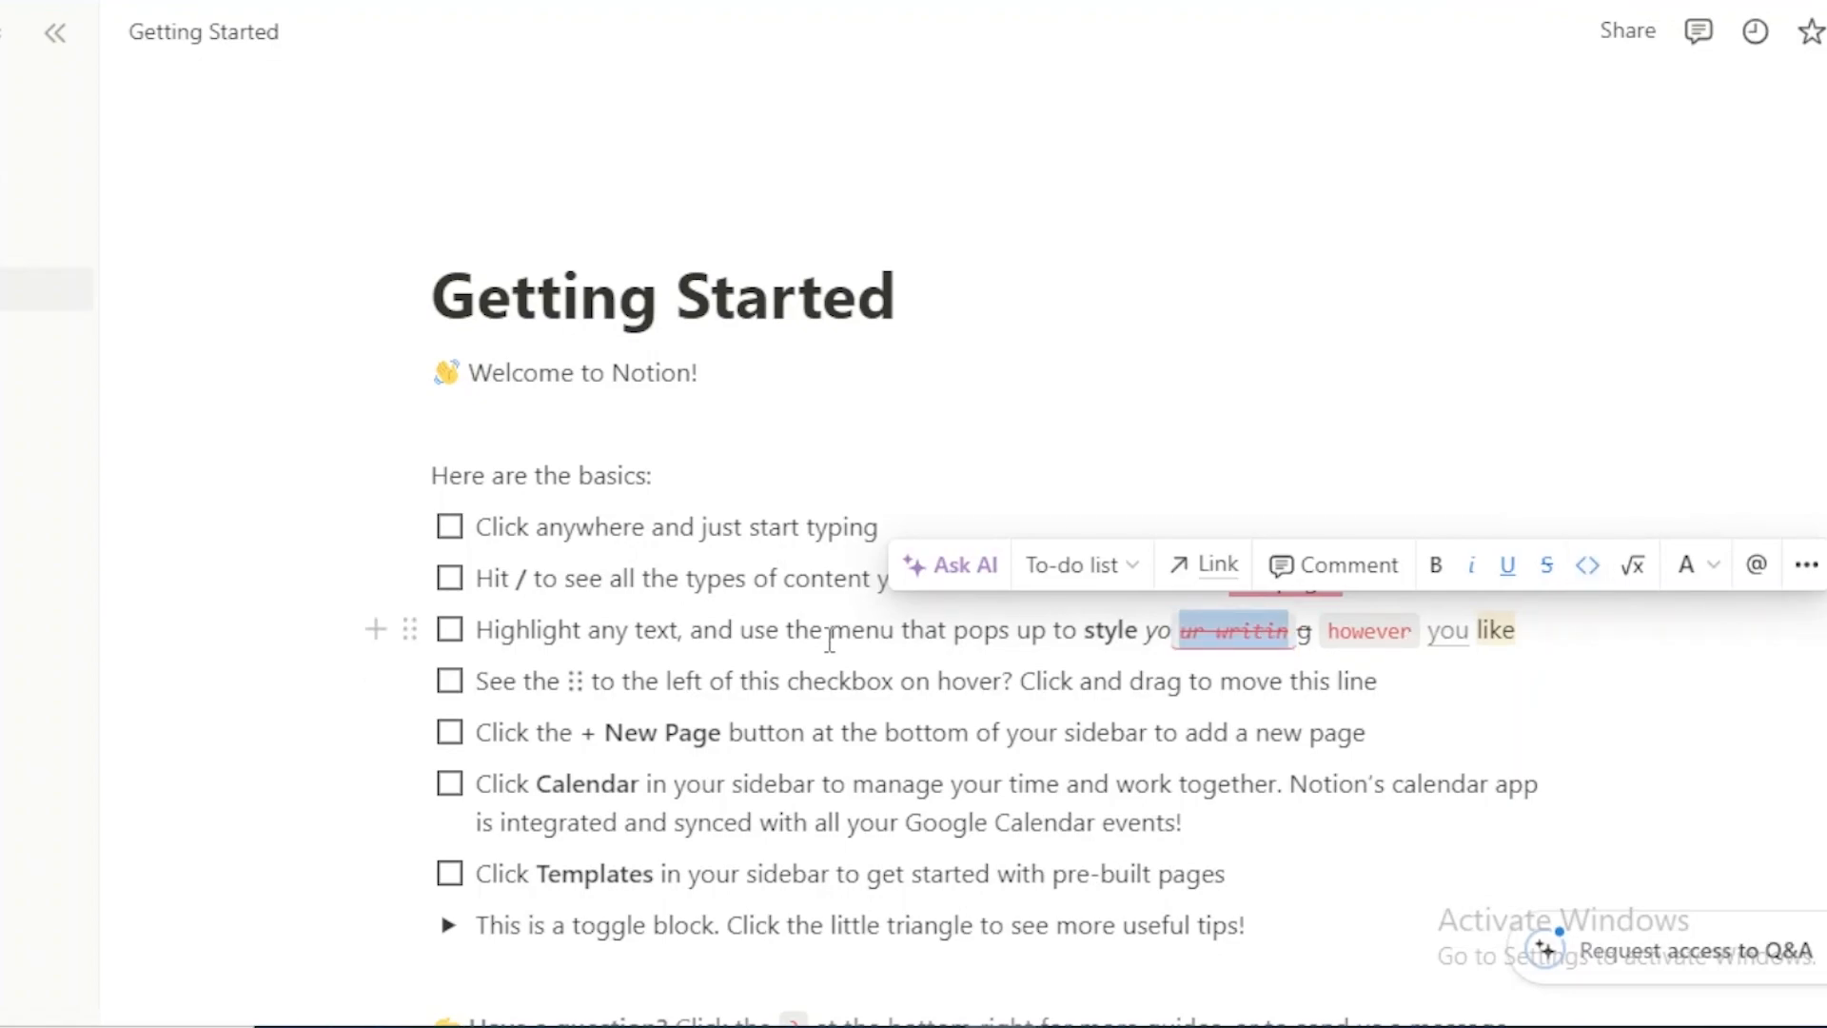
left_click(552, 685)
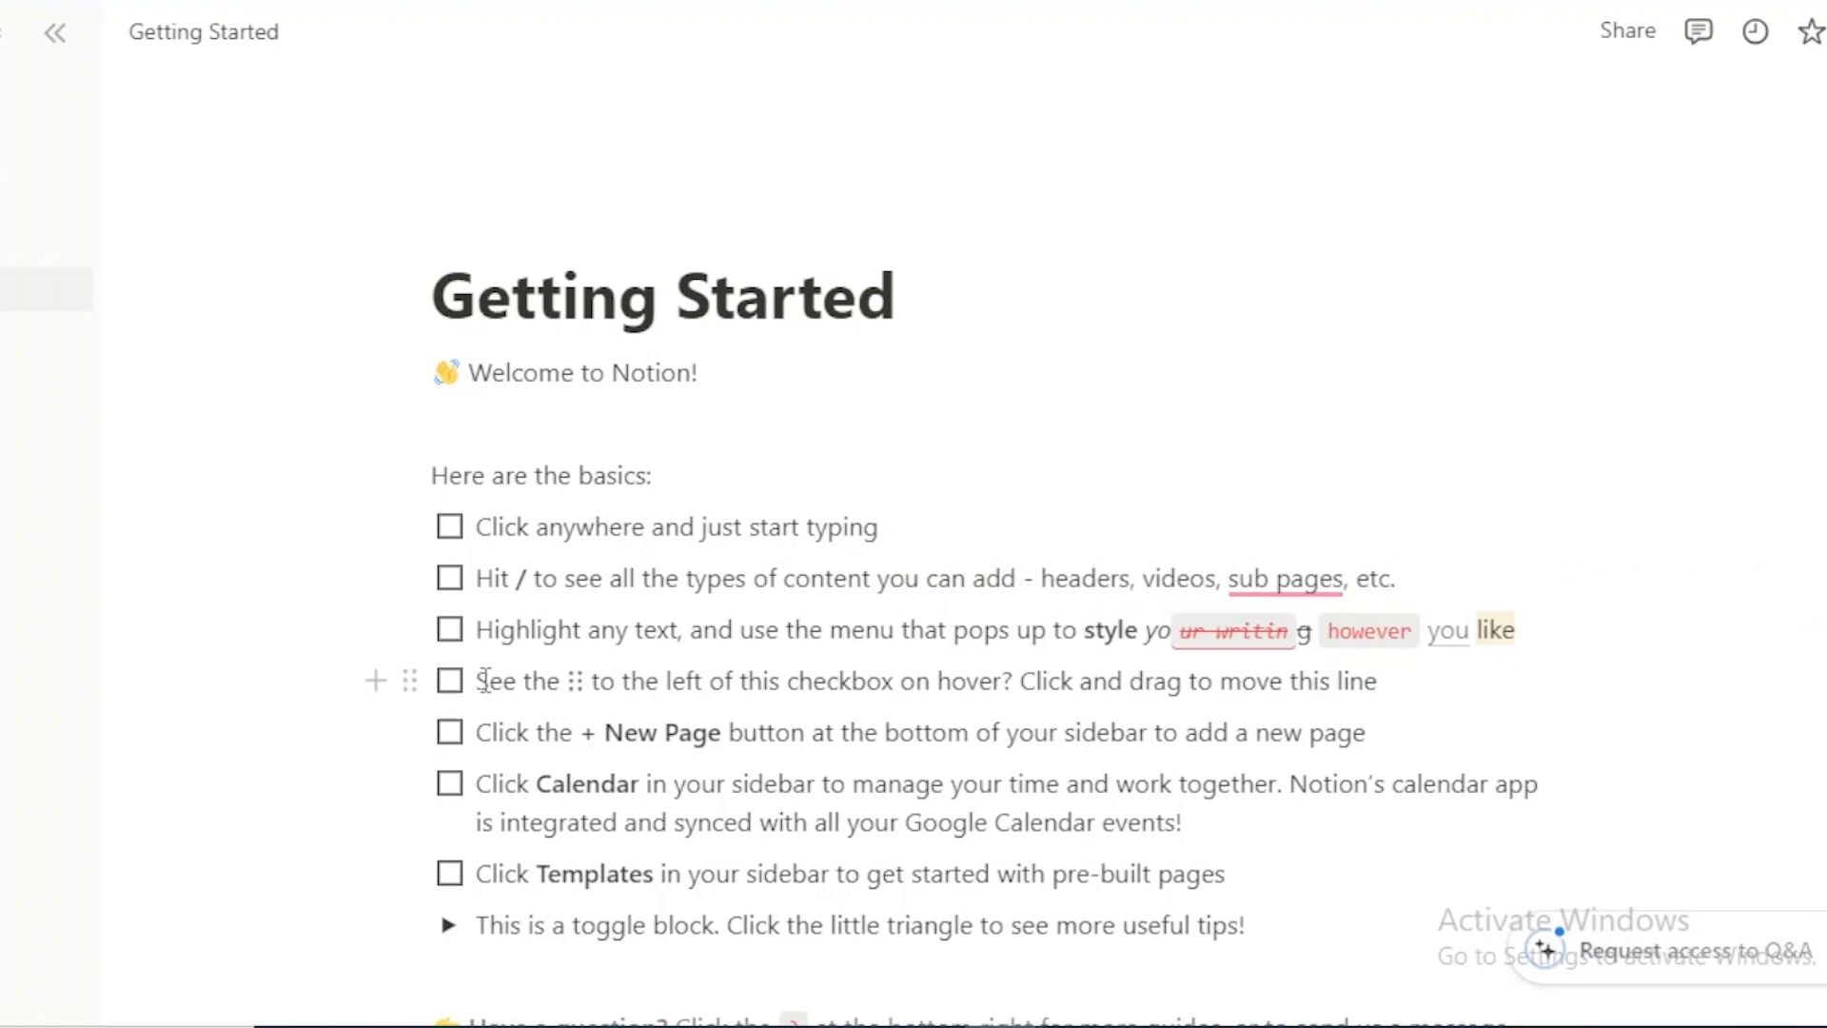
Step: Expand the toggle block below the Getting Started checklist and look over the links inside it
mouse_move(416, 682)
left_mouse_down()
mouse_move(407, 861)
mouse_move(427, 642)
mouse_move(428, 687)
left_mouse_up()
scroll(985, 628, "down", 2)
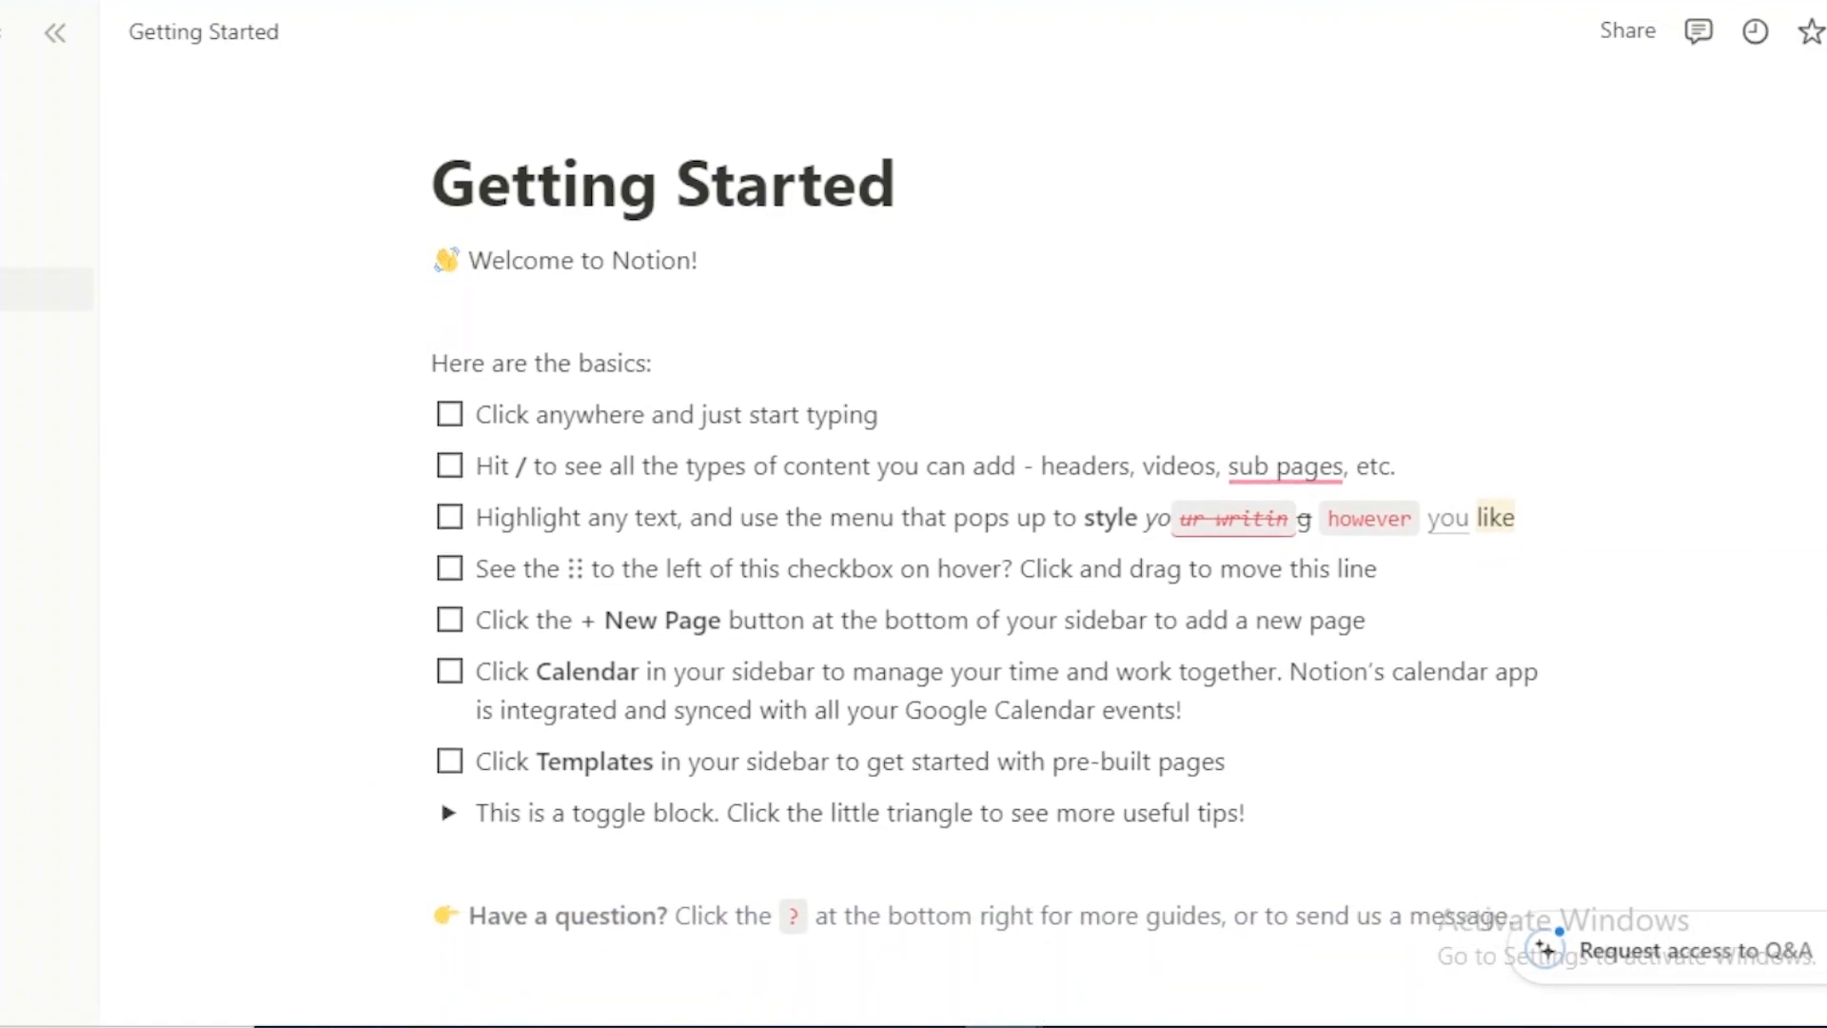
scroll(985, 533, "down", 1)
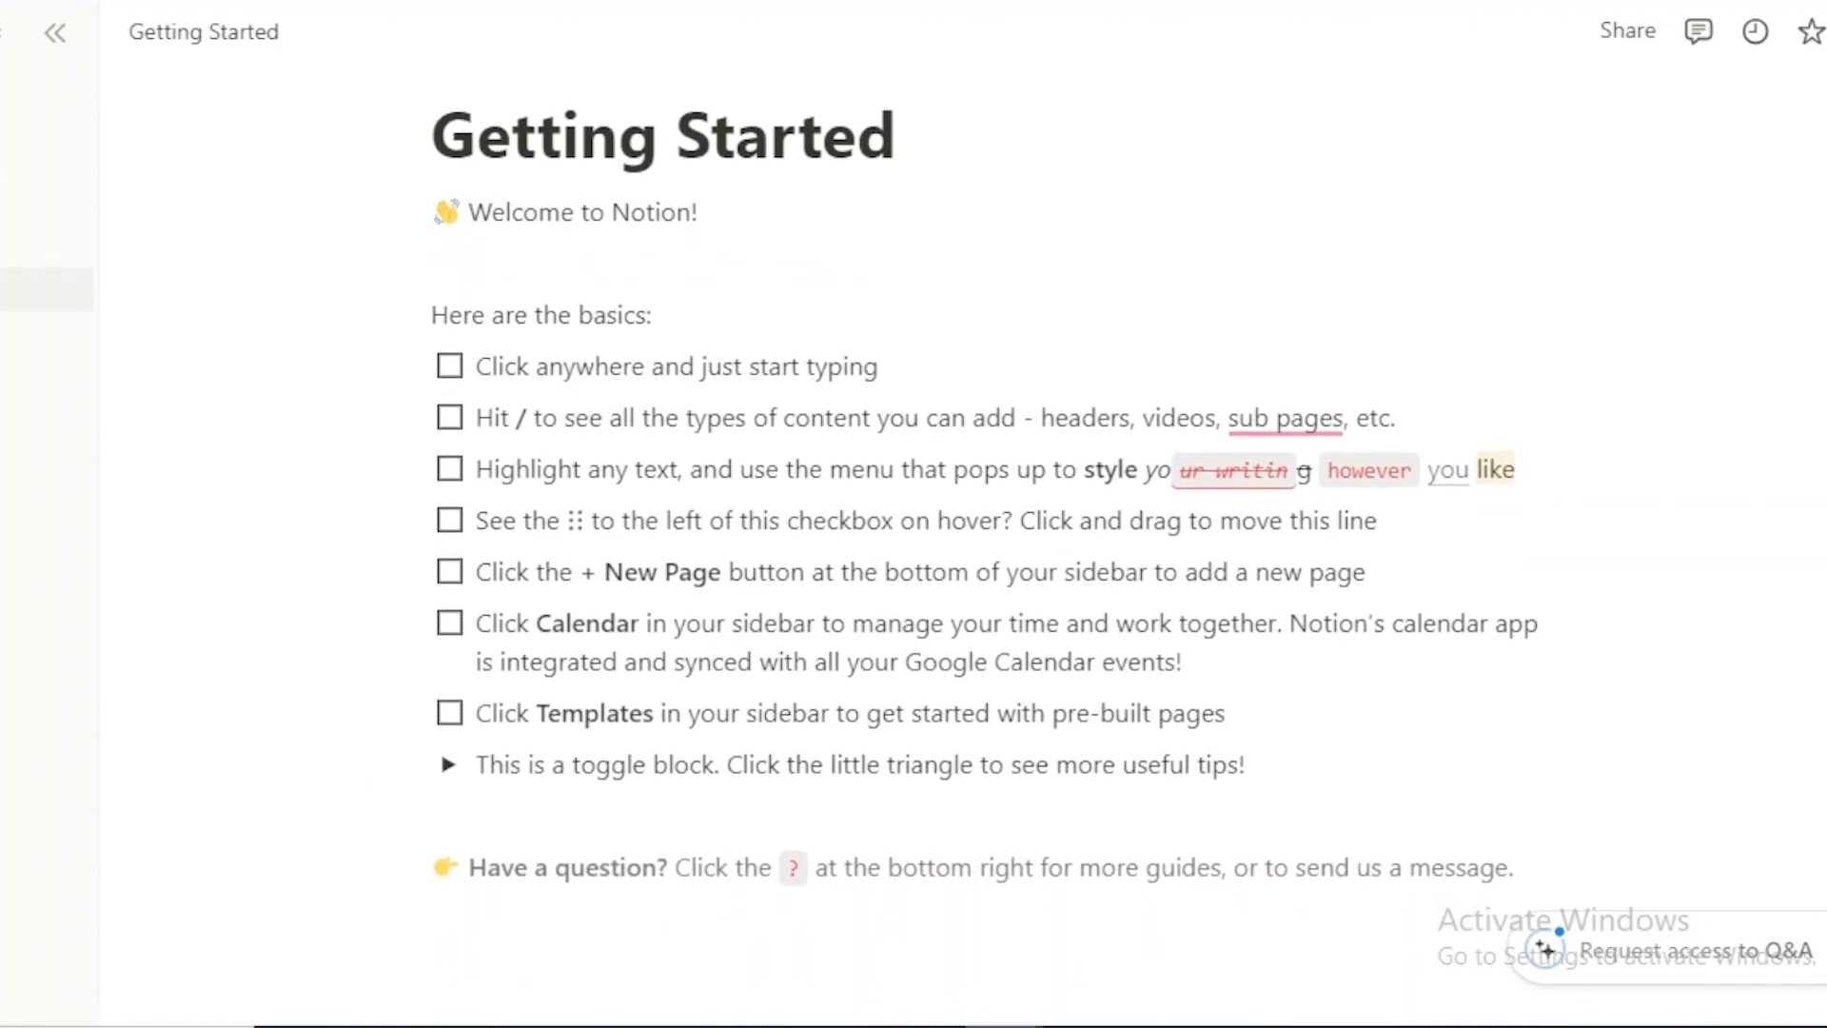
left_click_drag(601, 718, 836, 766)
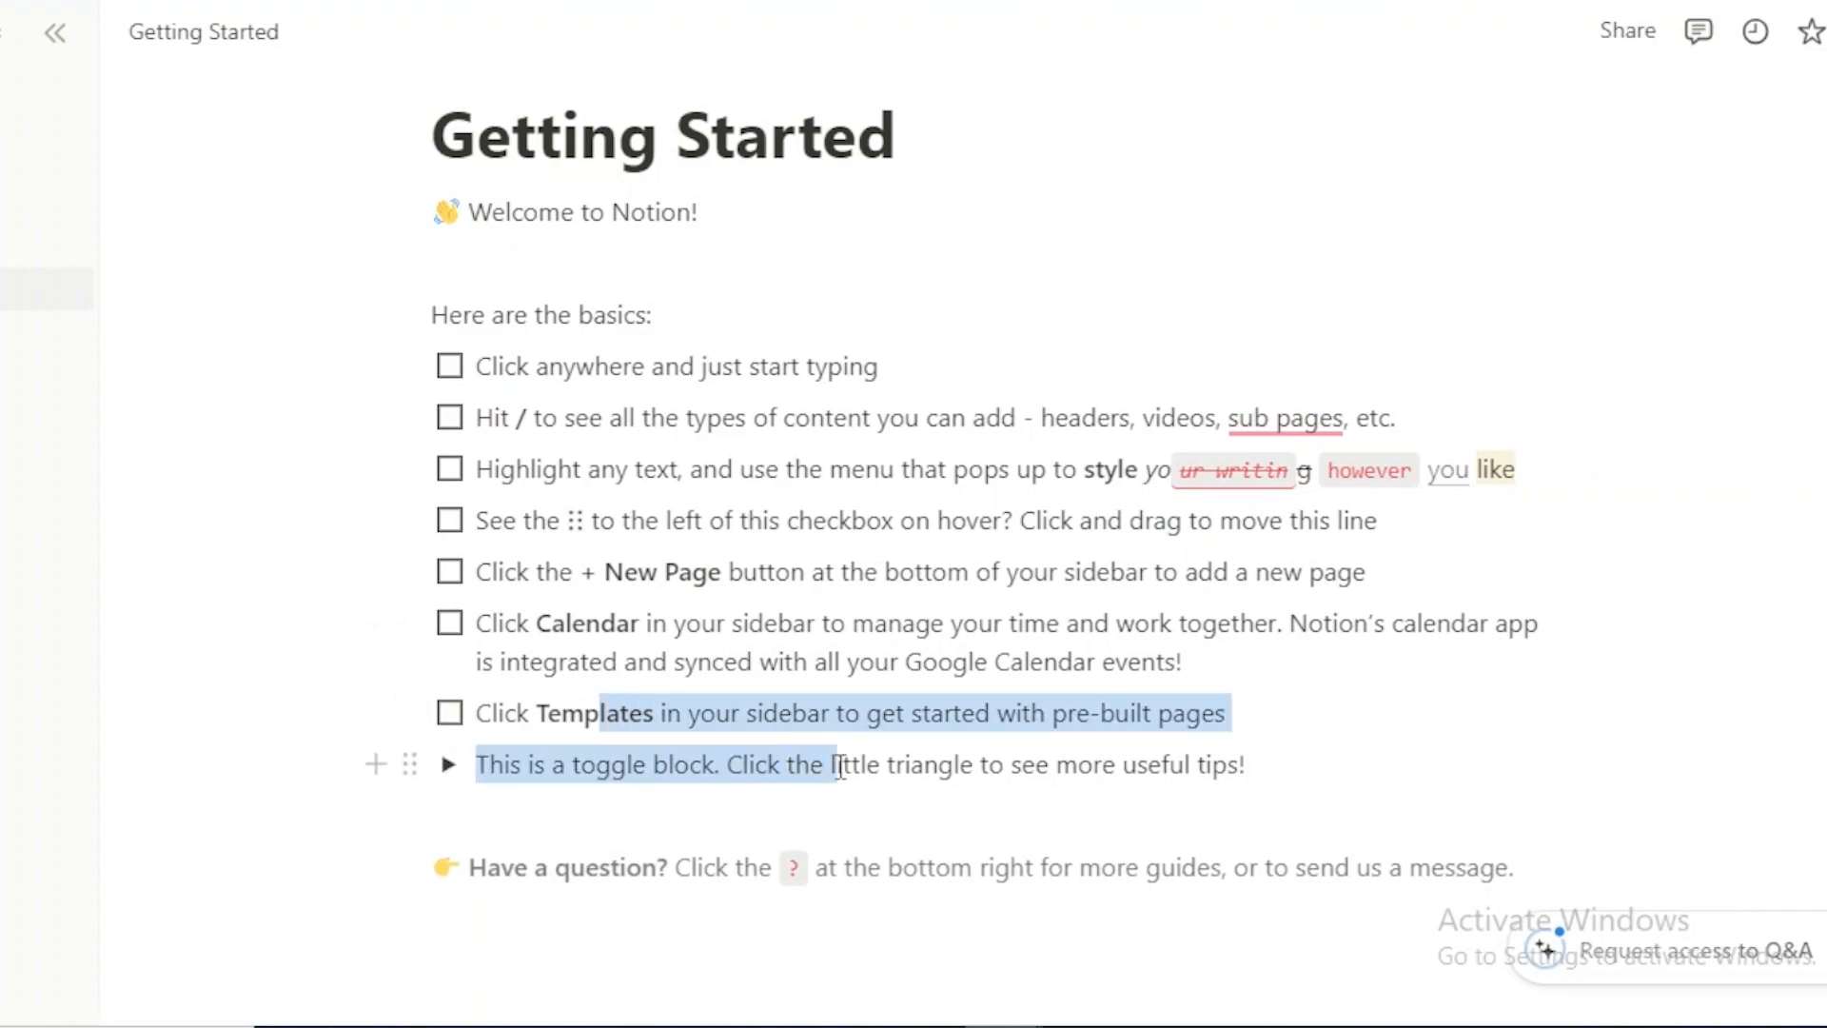
left_click(935, 810)
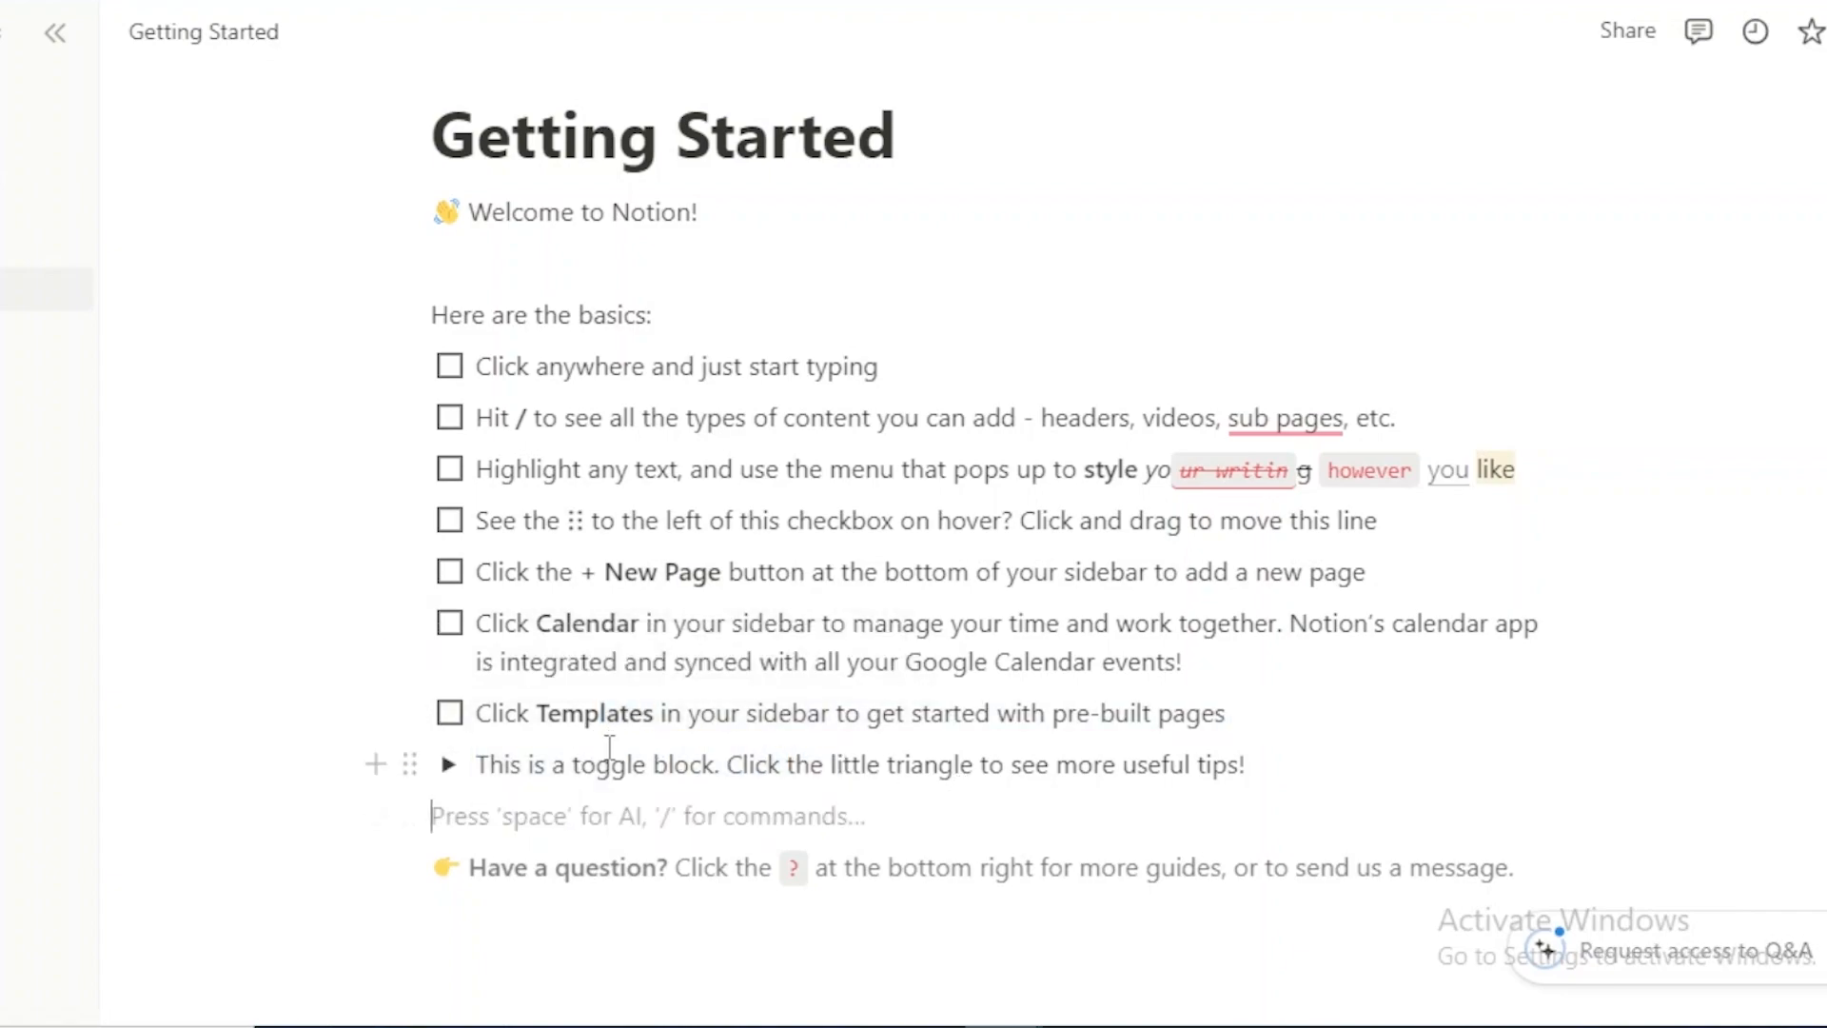
left_click_drag(606, 754, 689, 761)
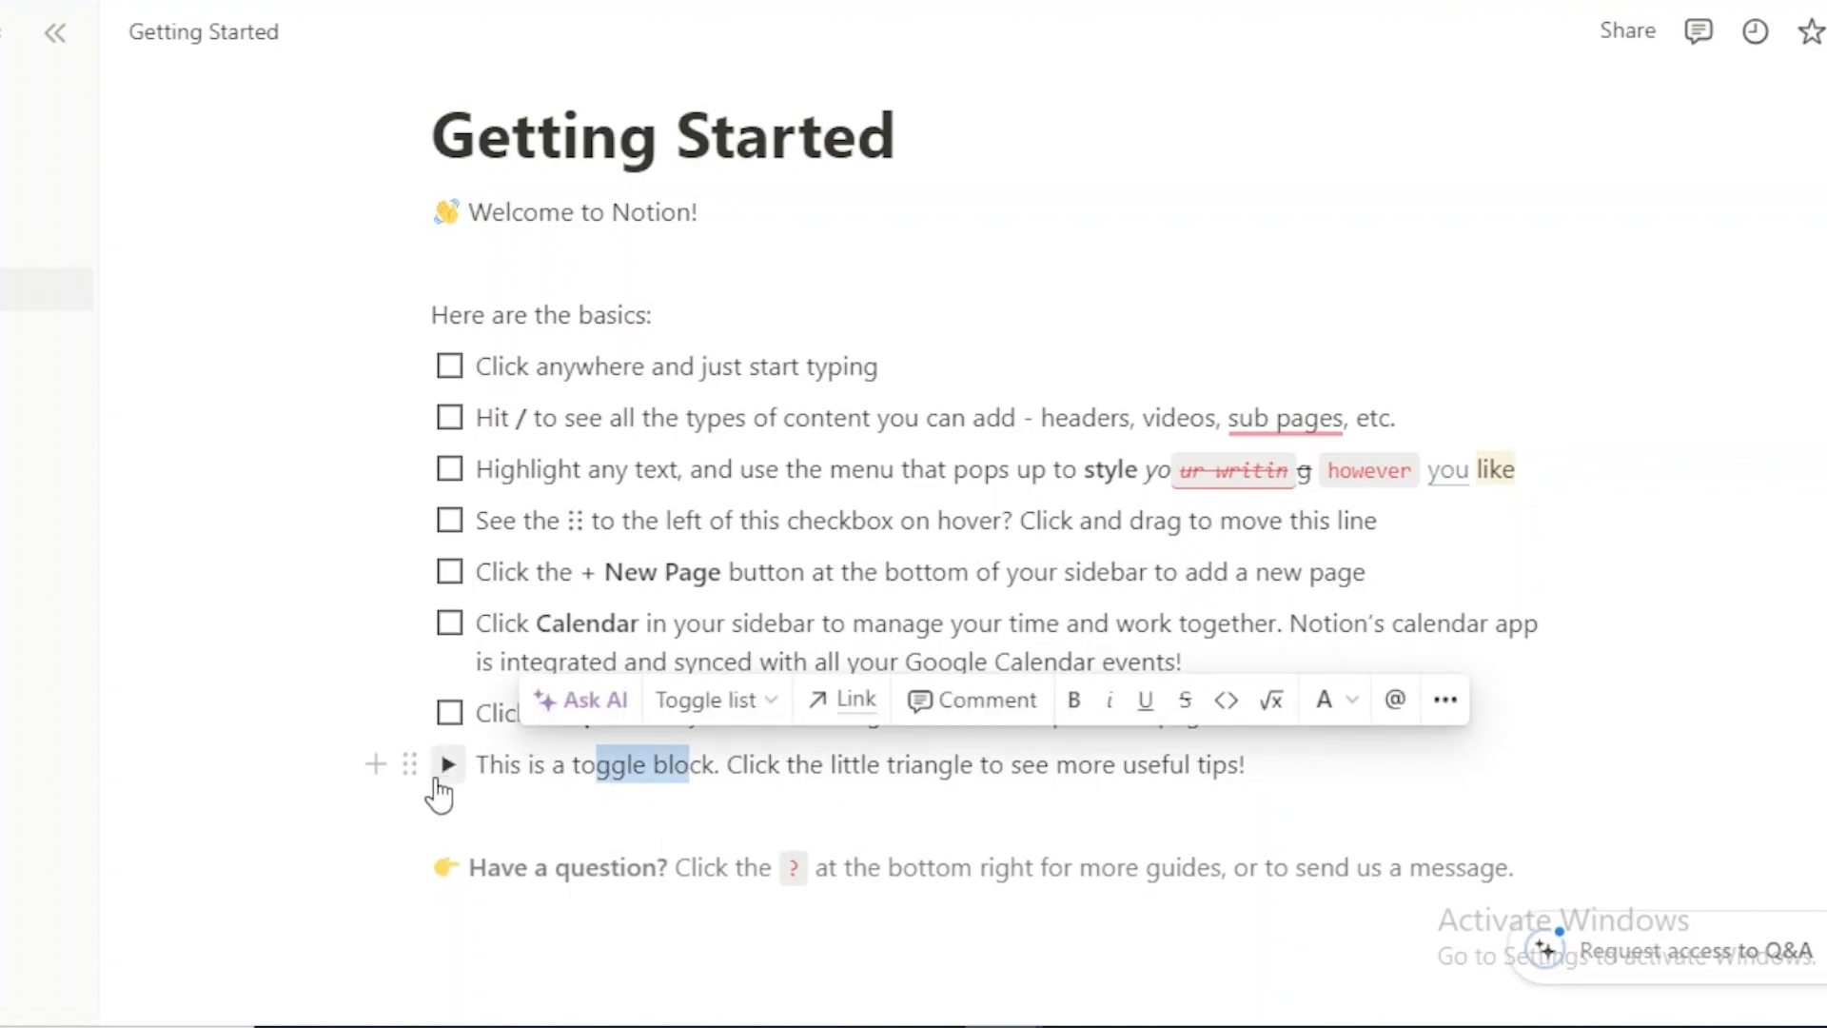
left_click(447, 776)
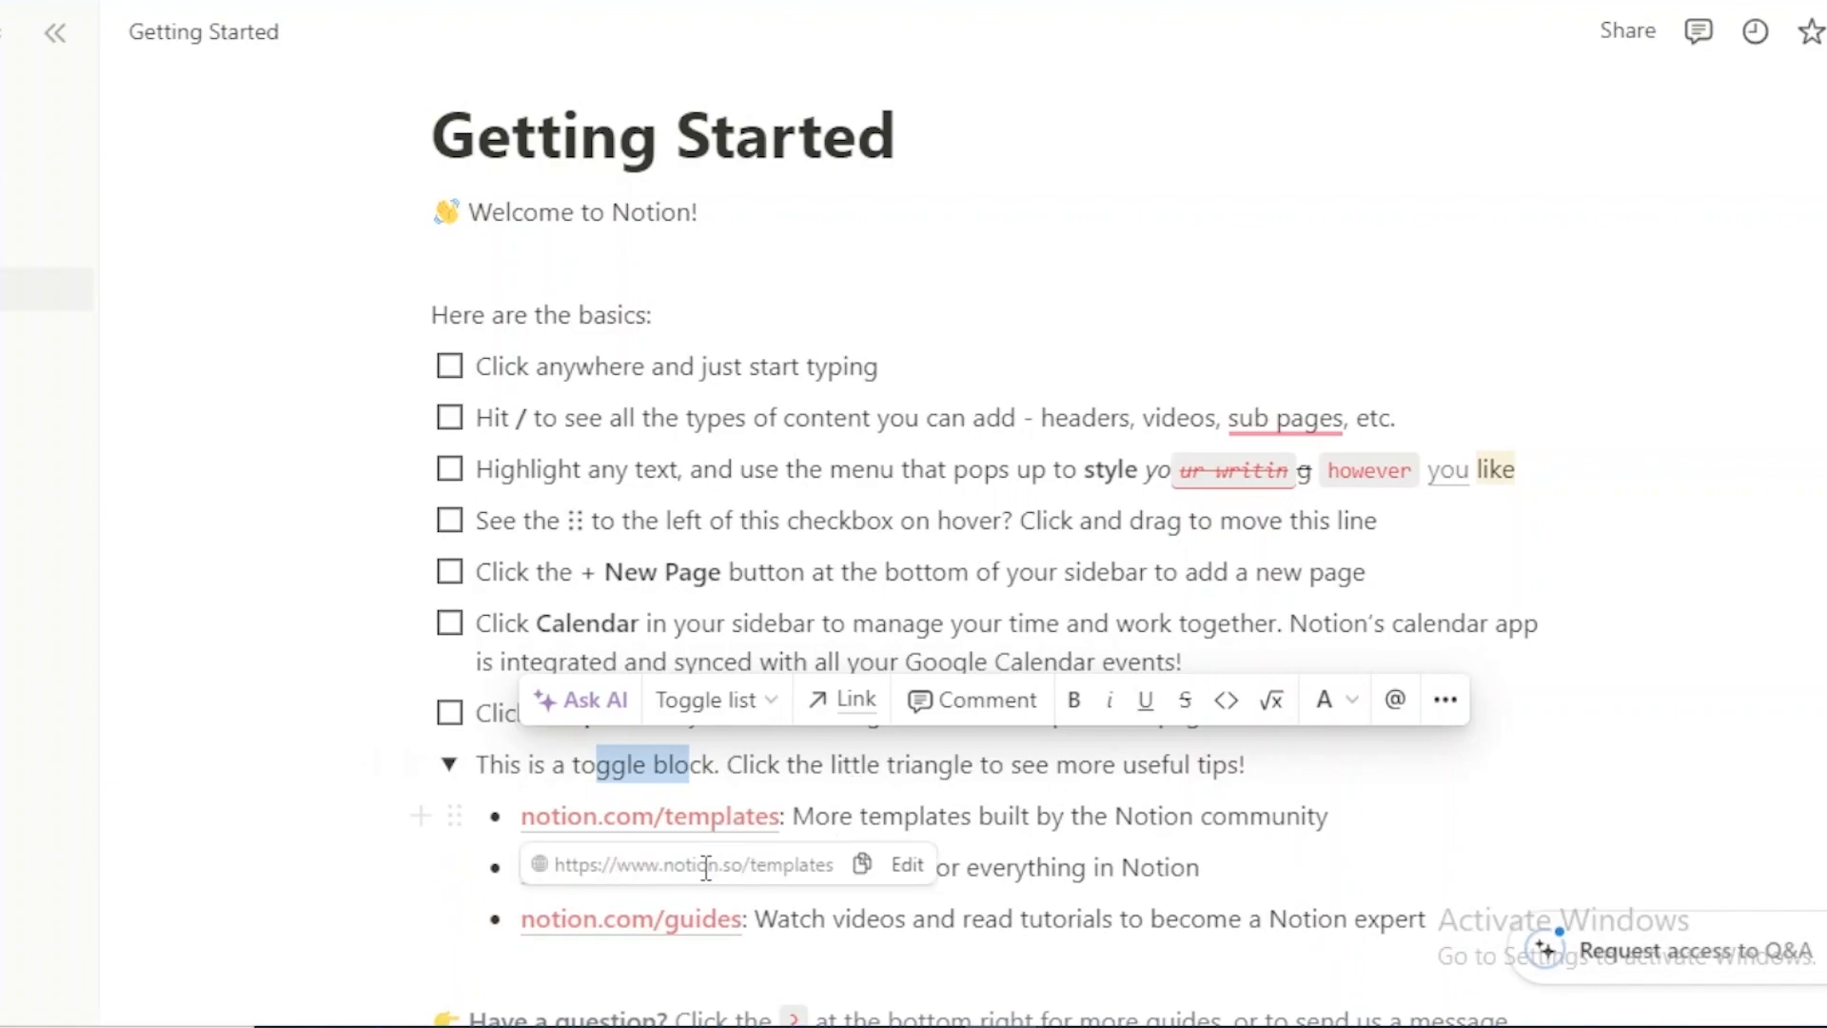
scroll(914, 514, "down", 2)
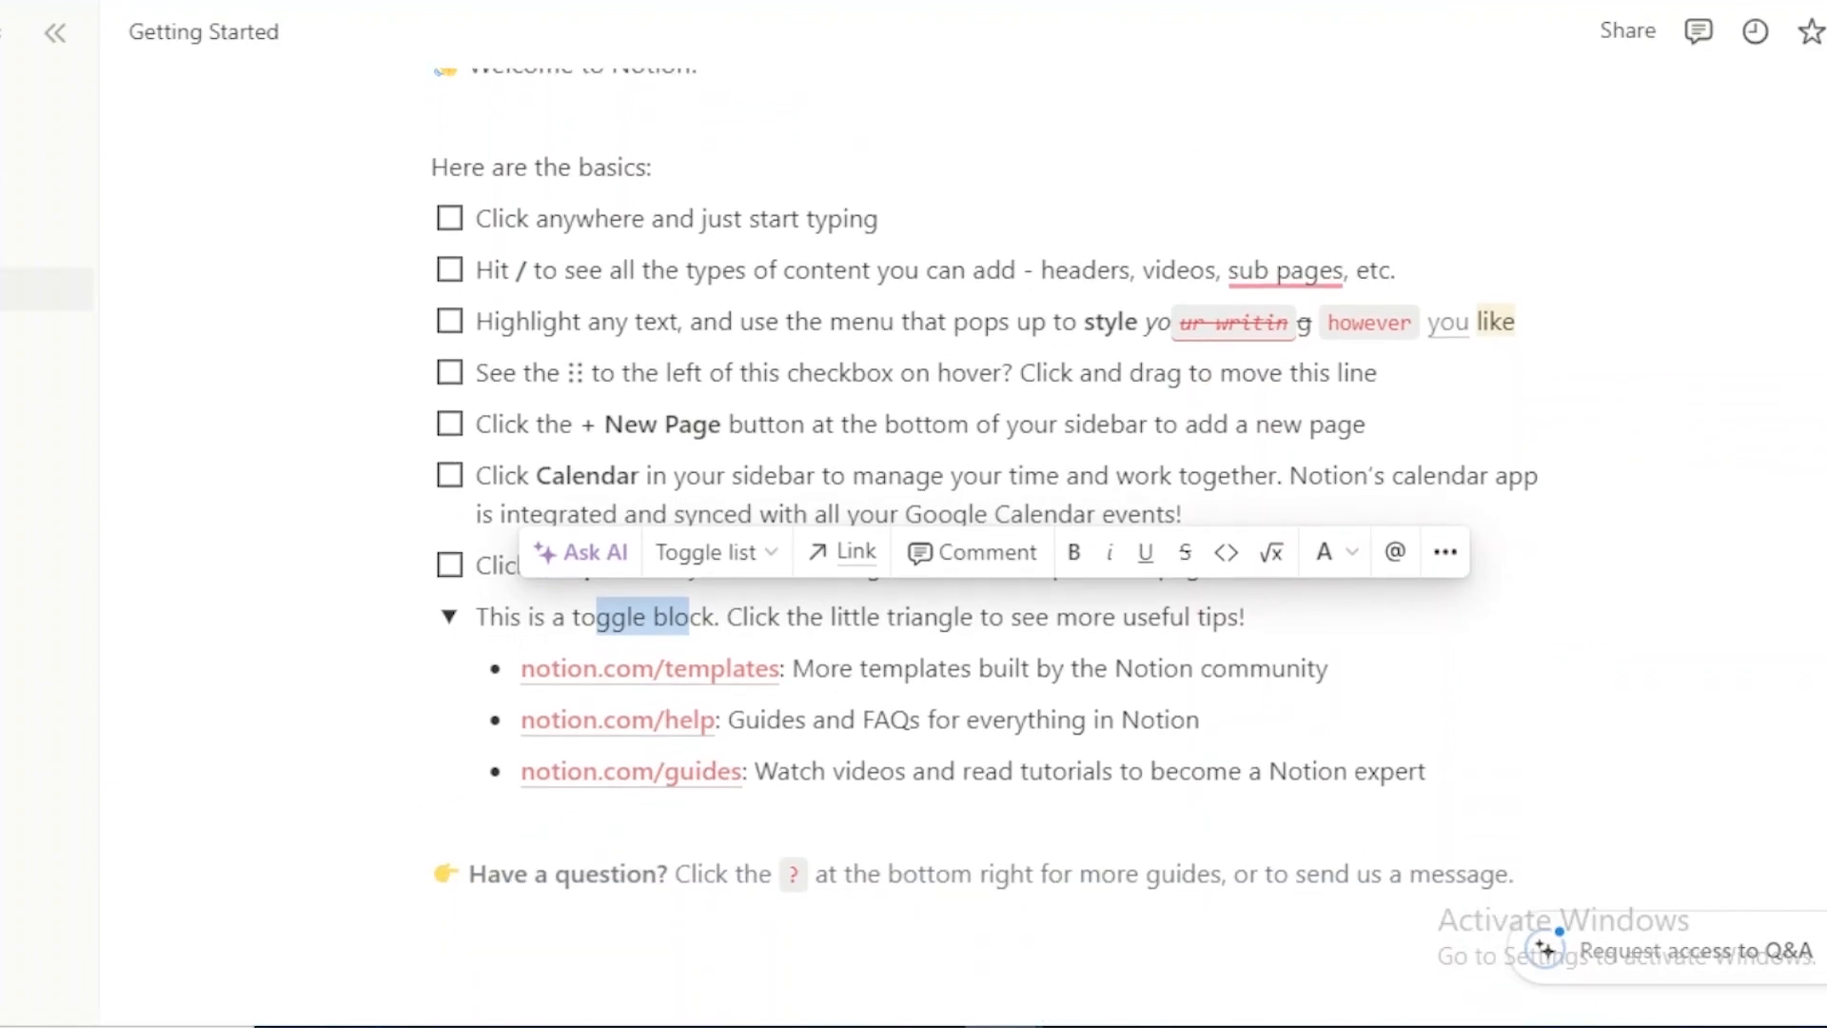
left_click(1757, 544)
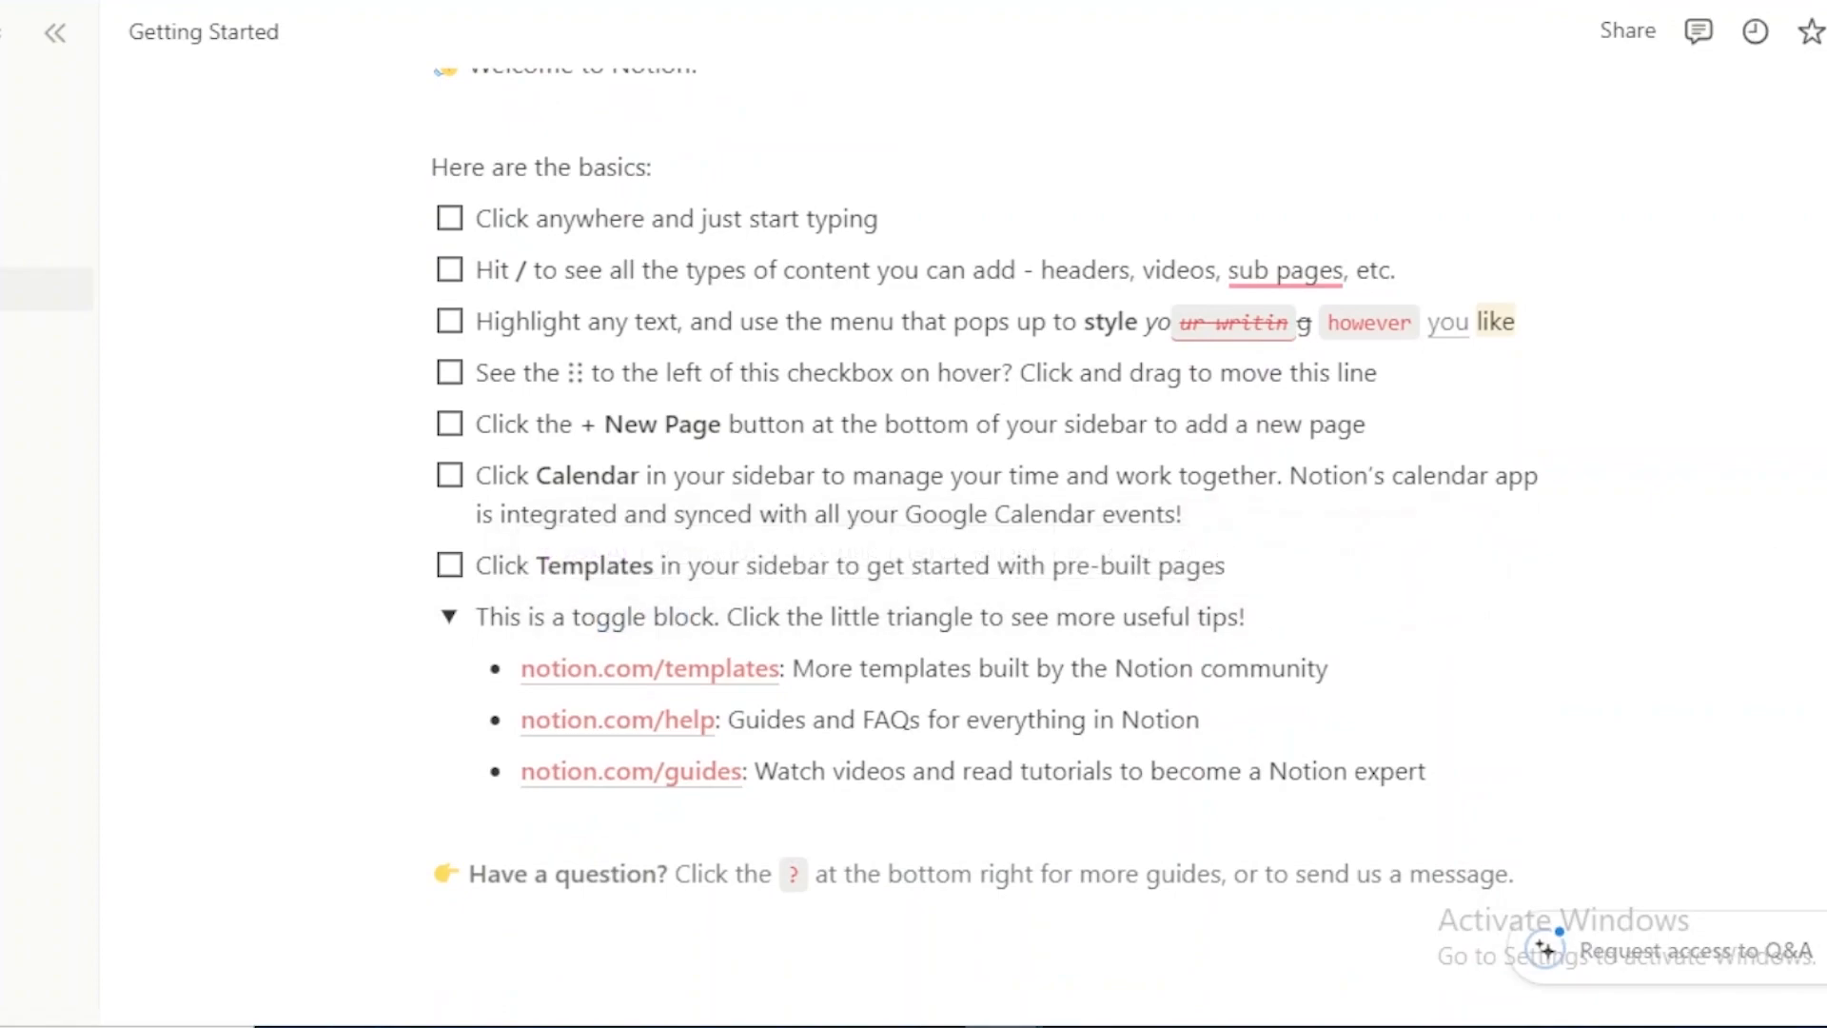
scroll(913, 514, "up", 3)
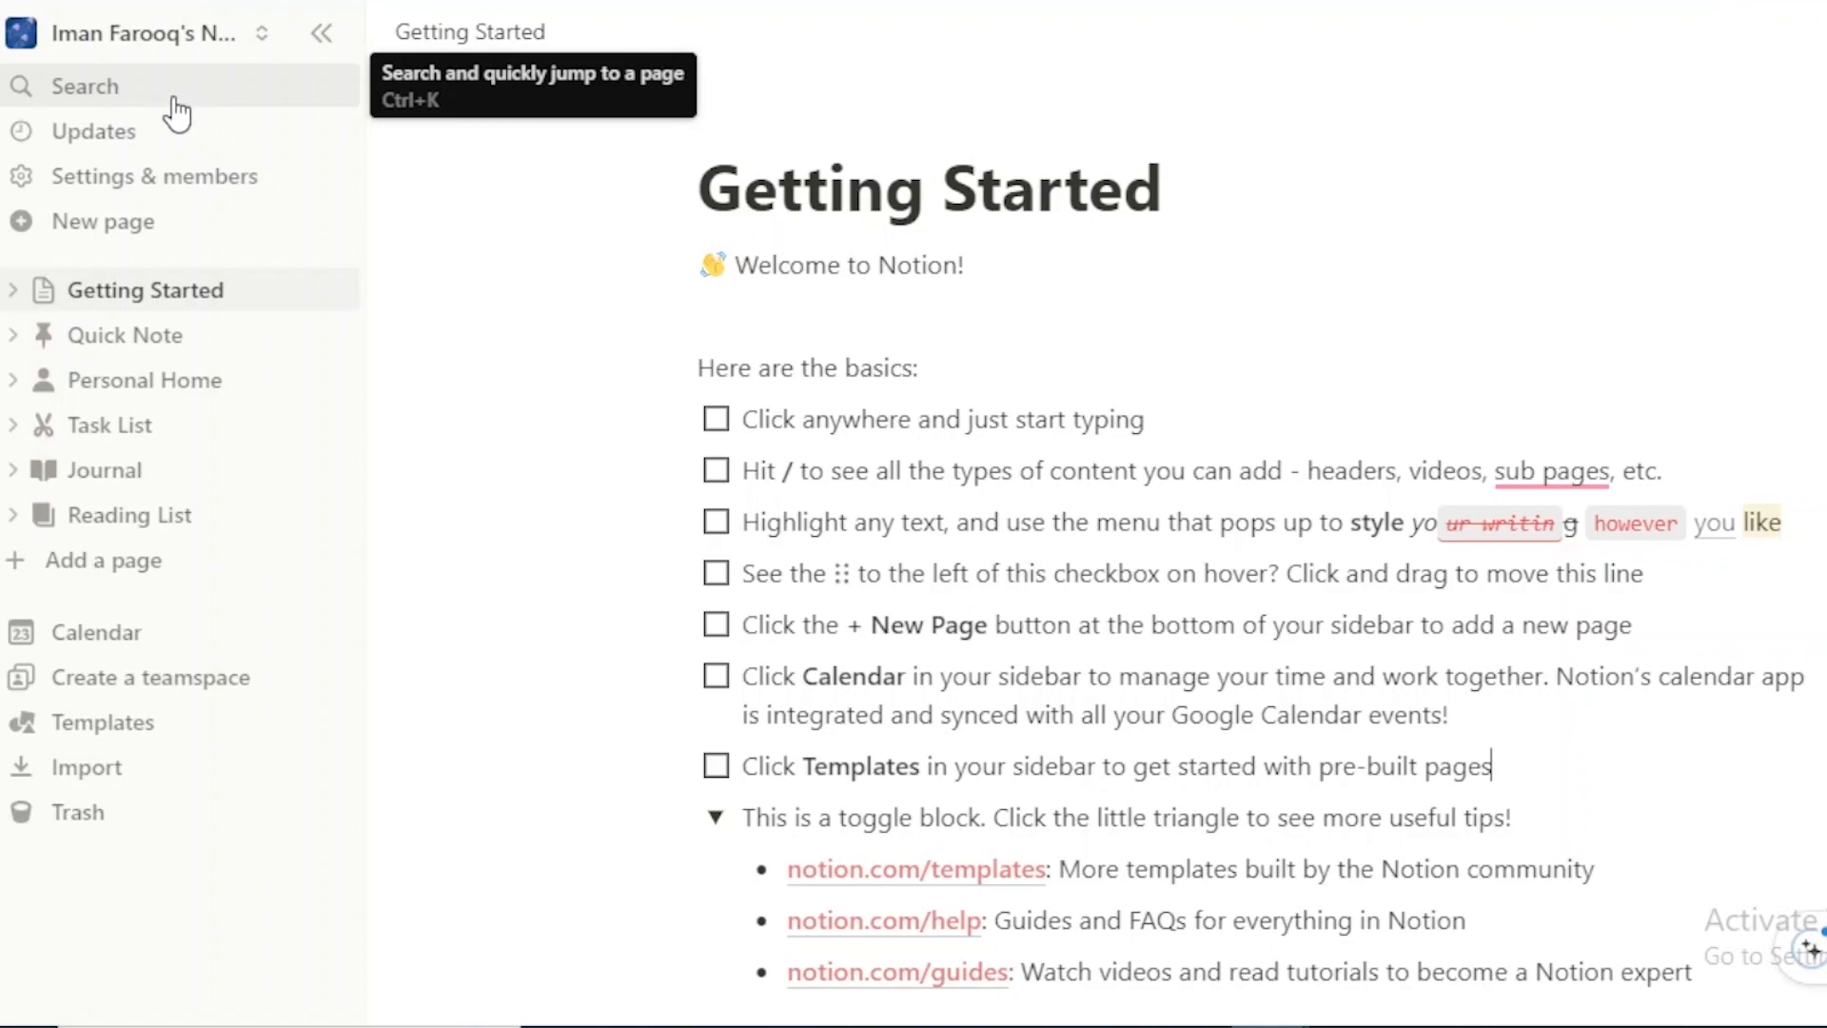
Step: Open the workspace search to view its suggested templates and close it again
left_click(171, 93)
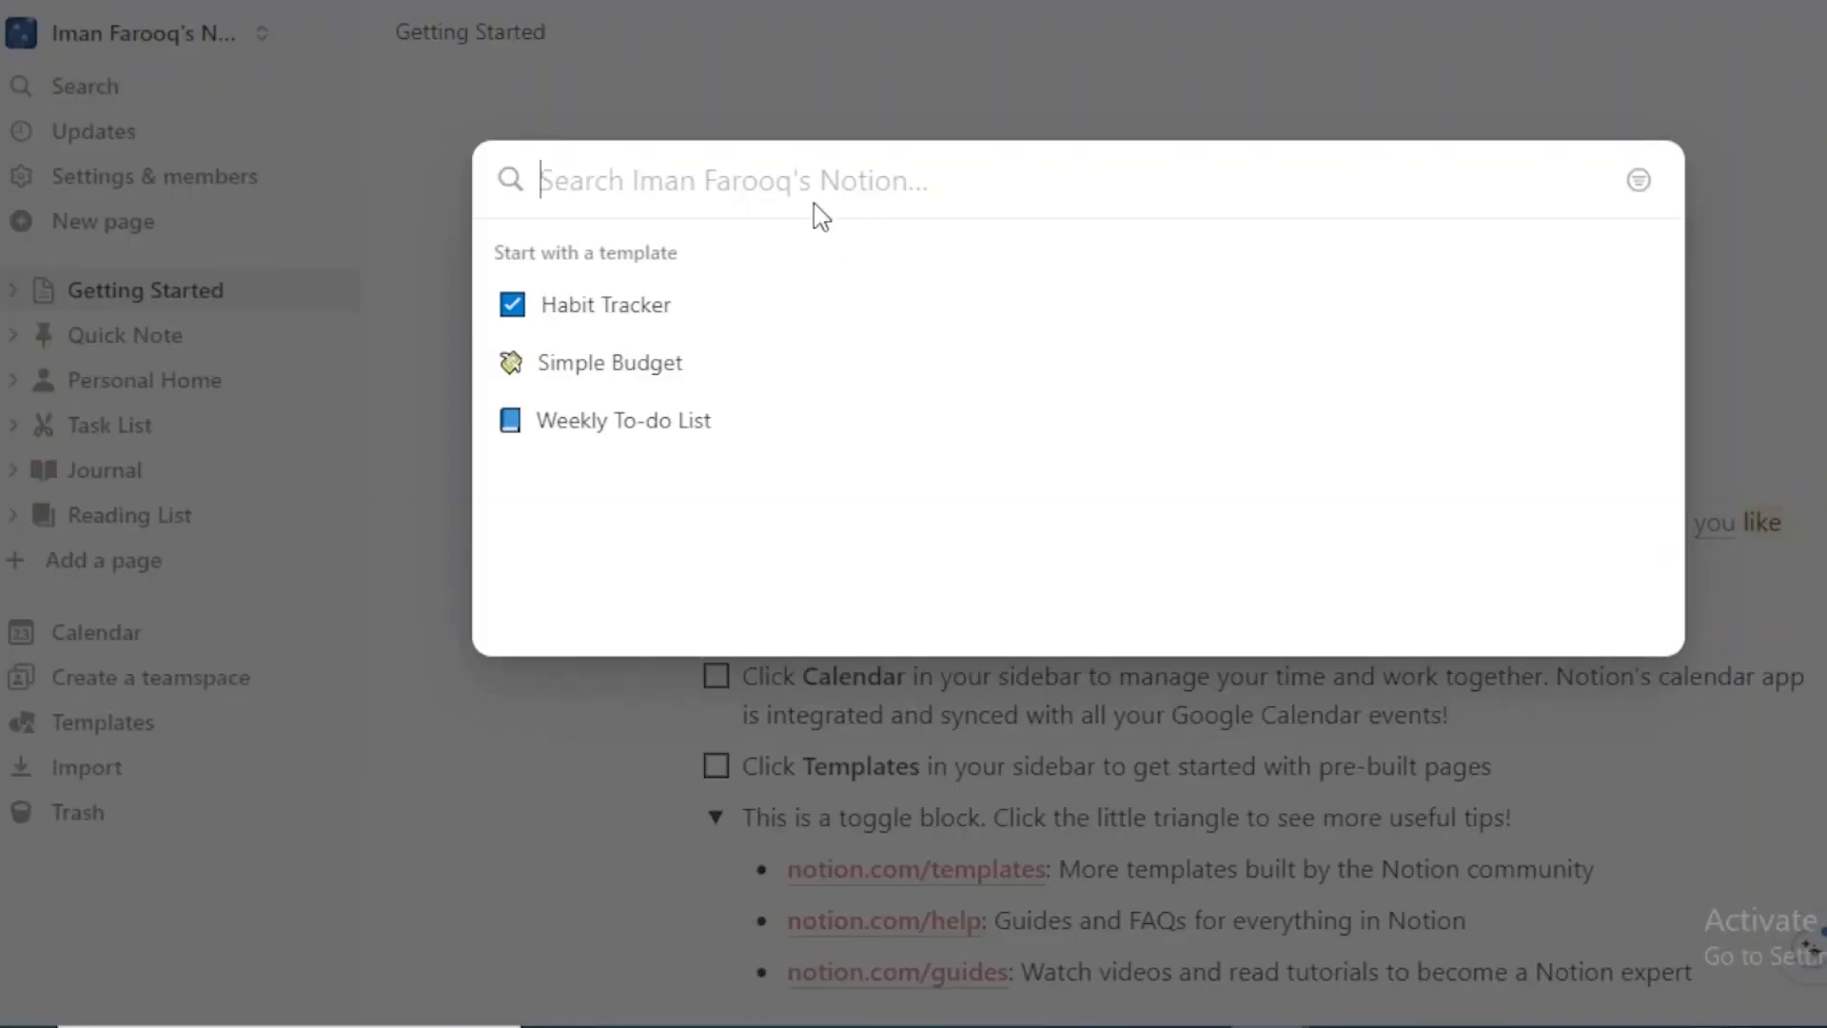
left_click(1343, 45)
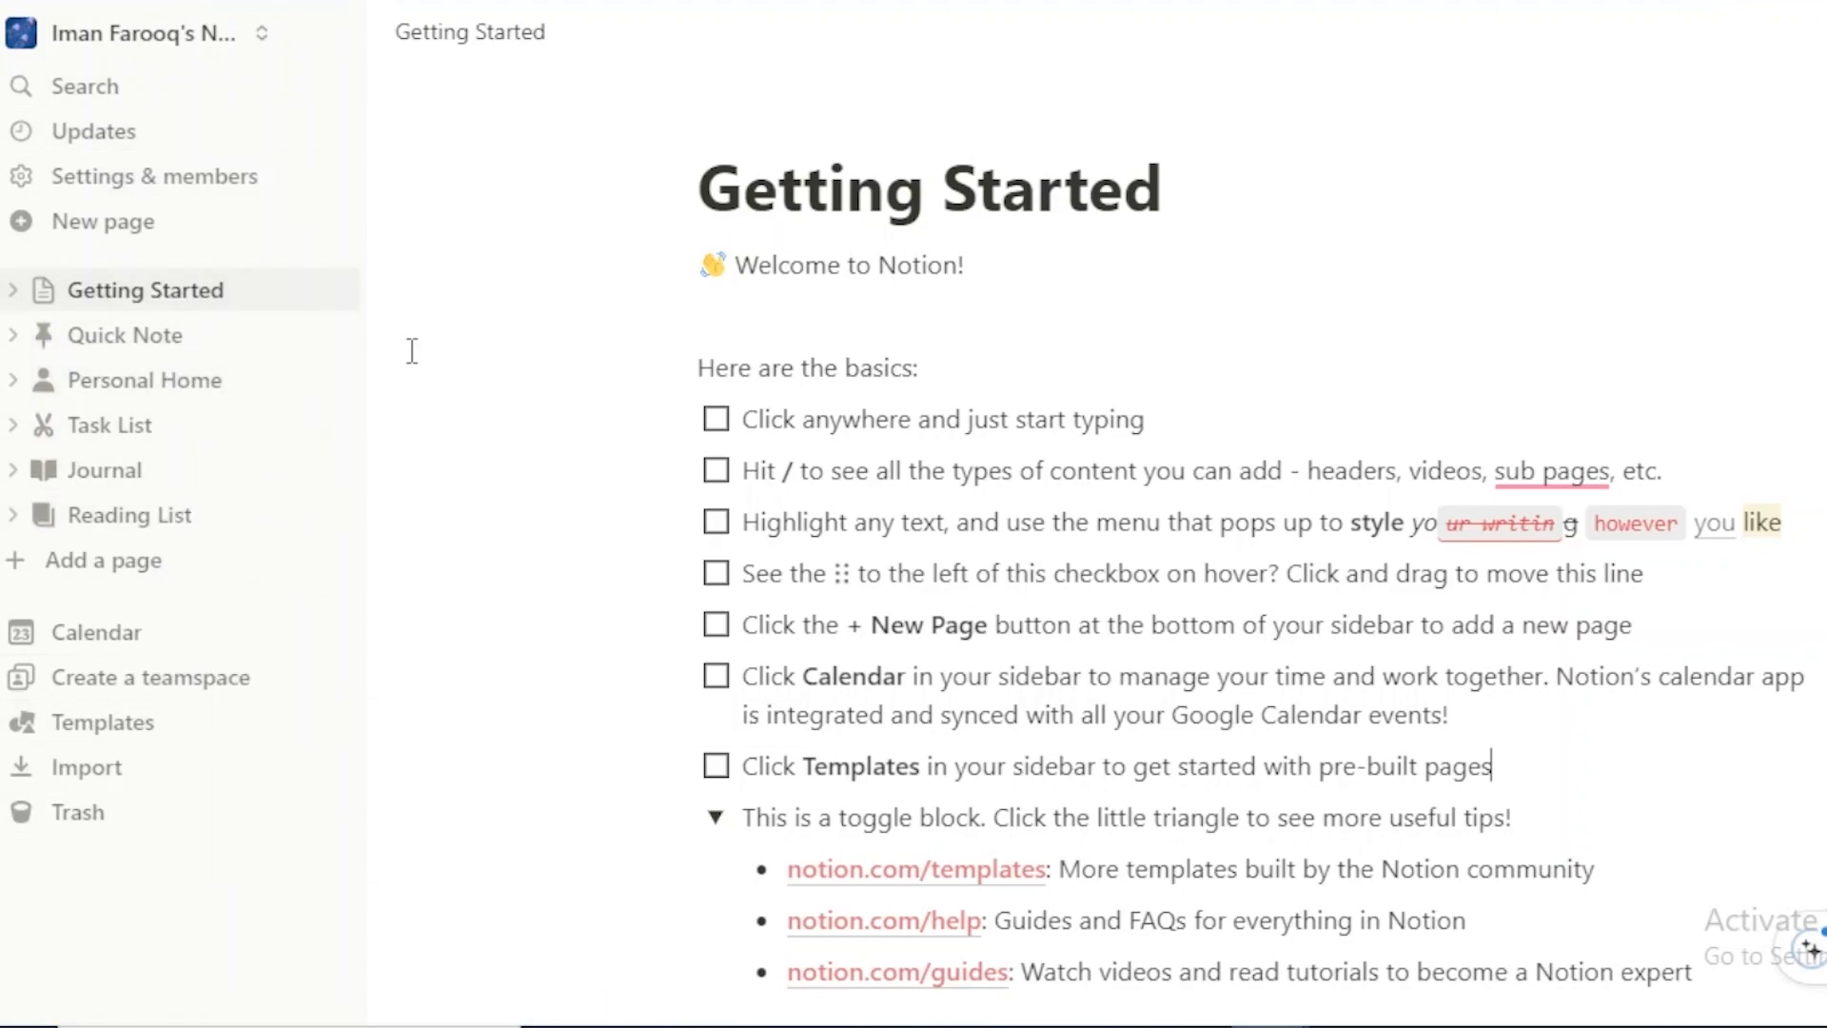
Step: Add a new page to the workspace and title it "checked answers to a quiz"
left_click(211, 560)
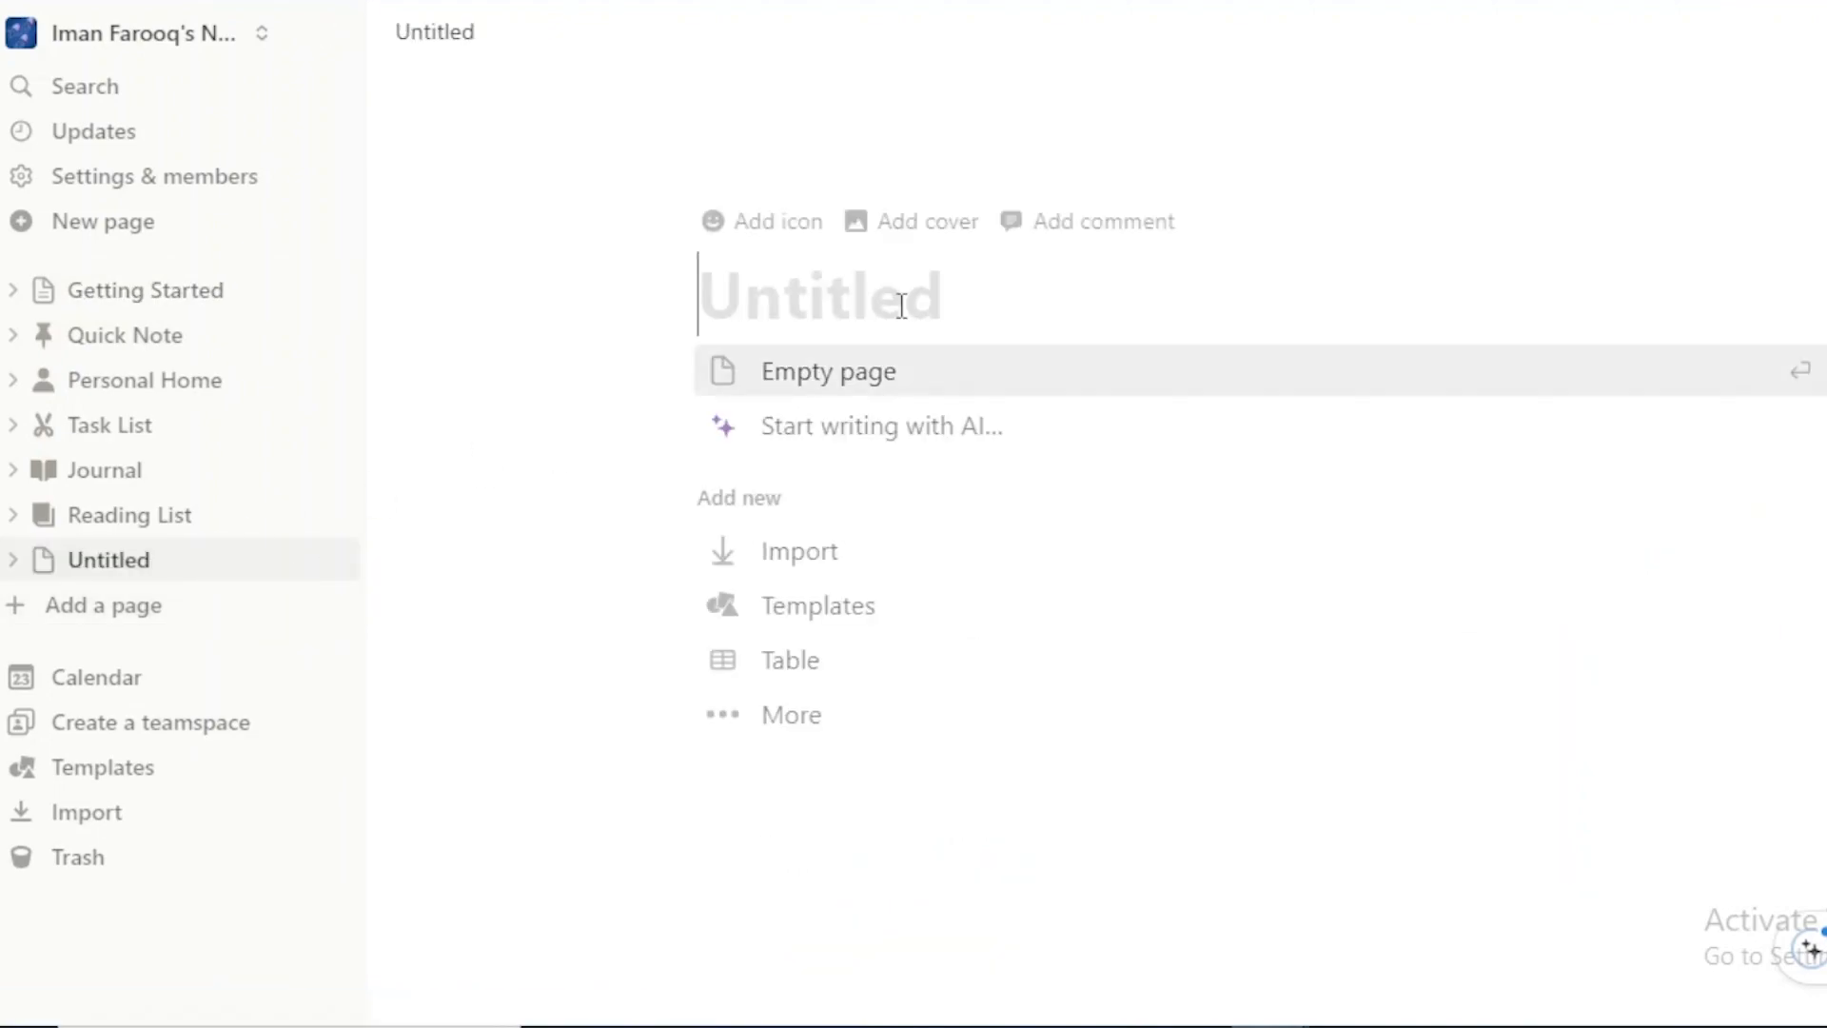
type("checked ans")
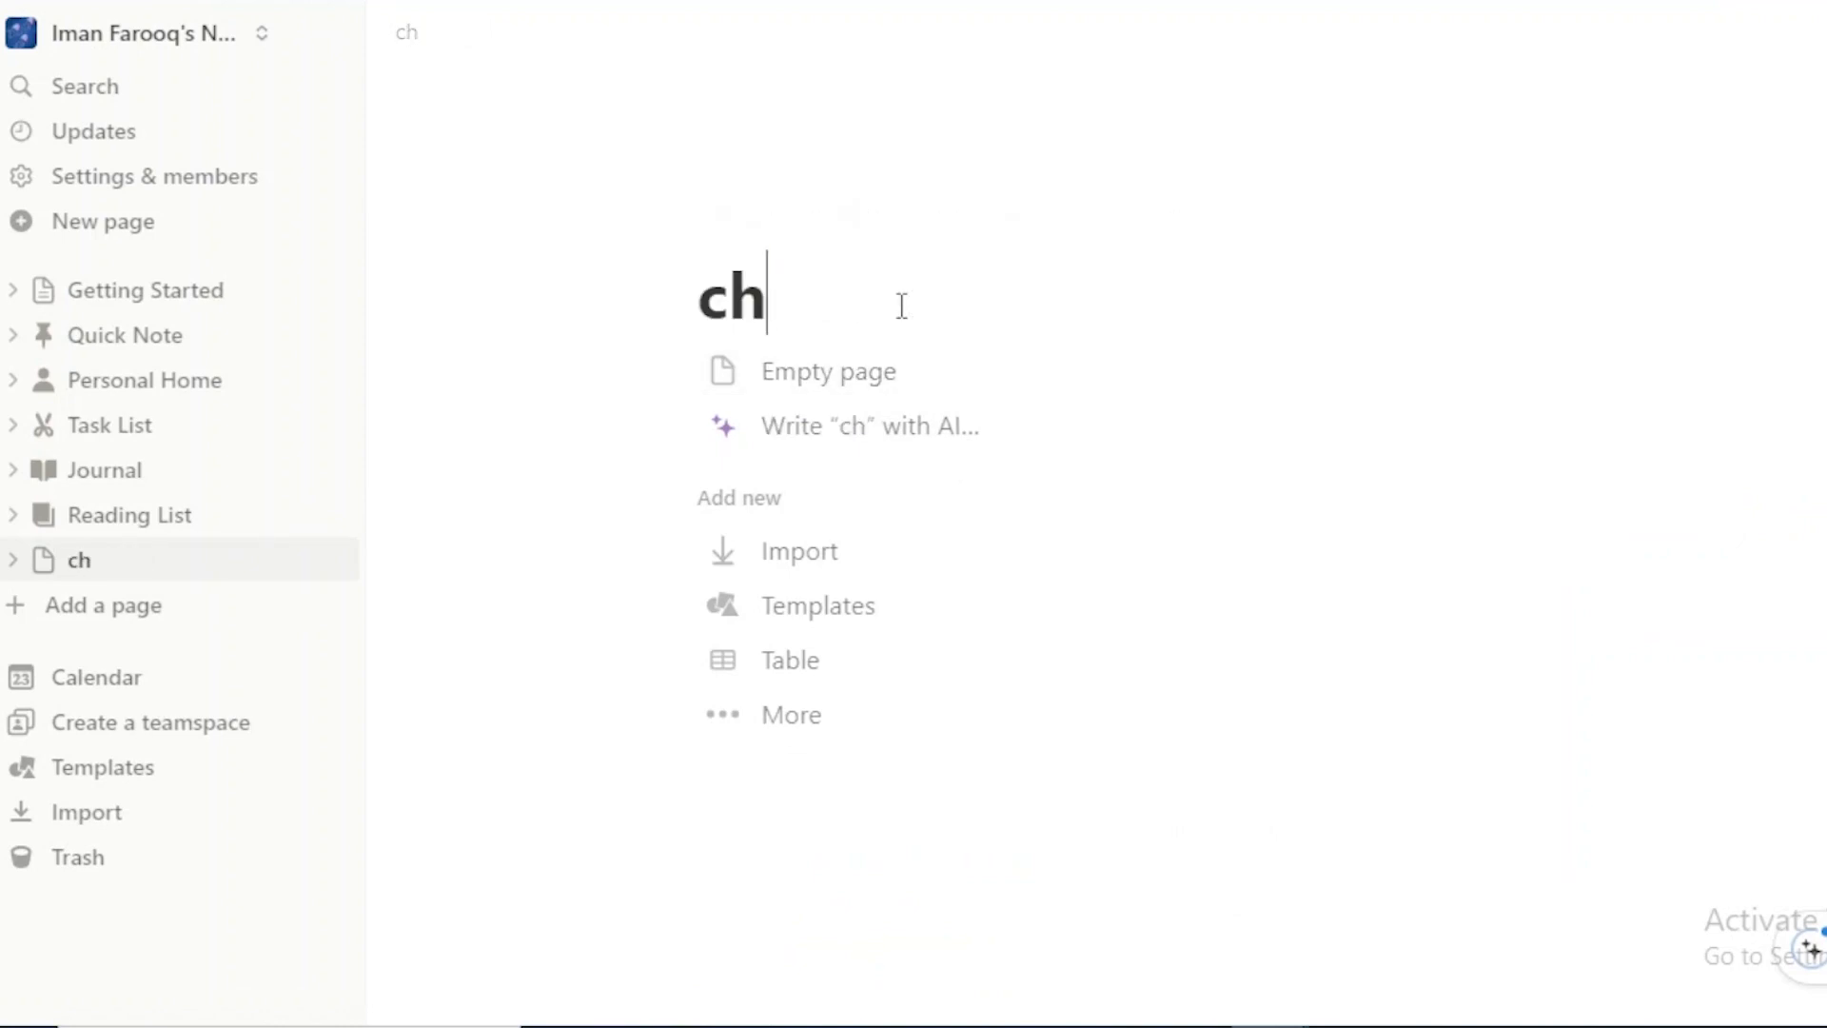
type("wers to a quiz")
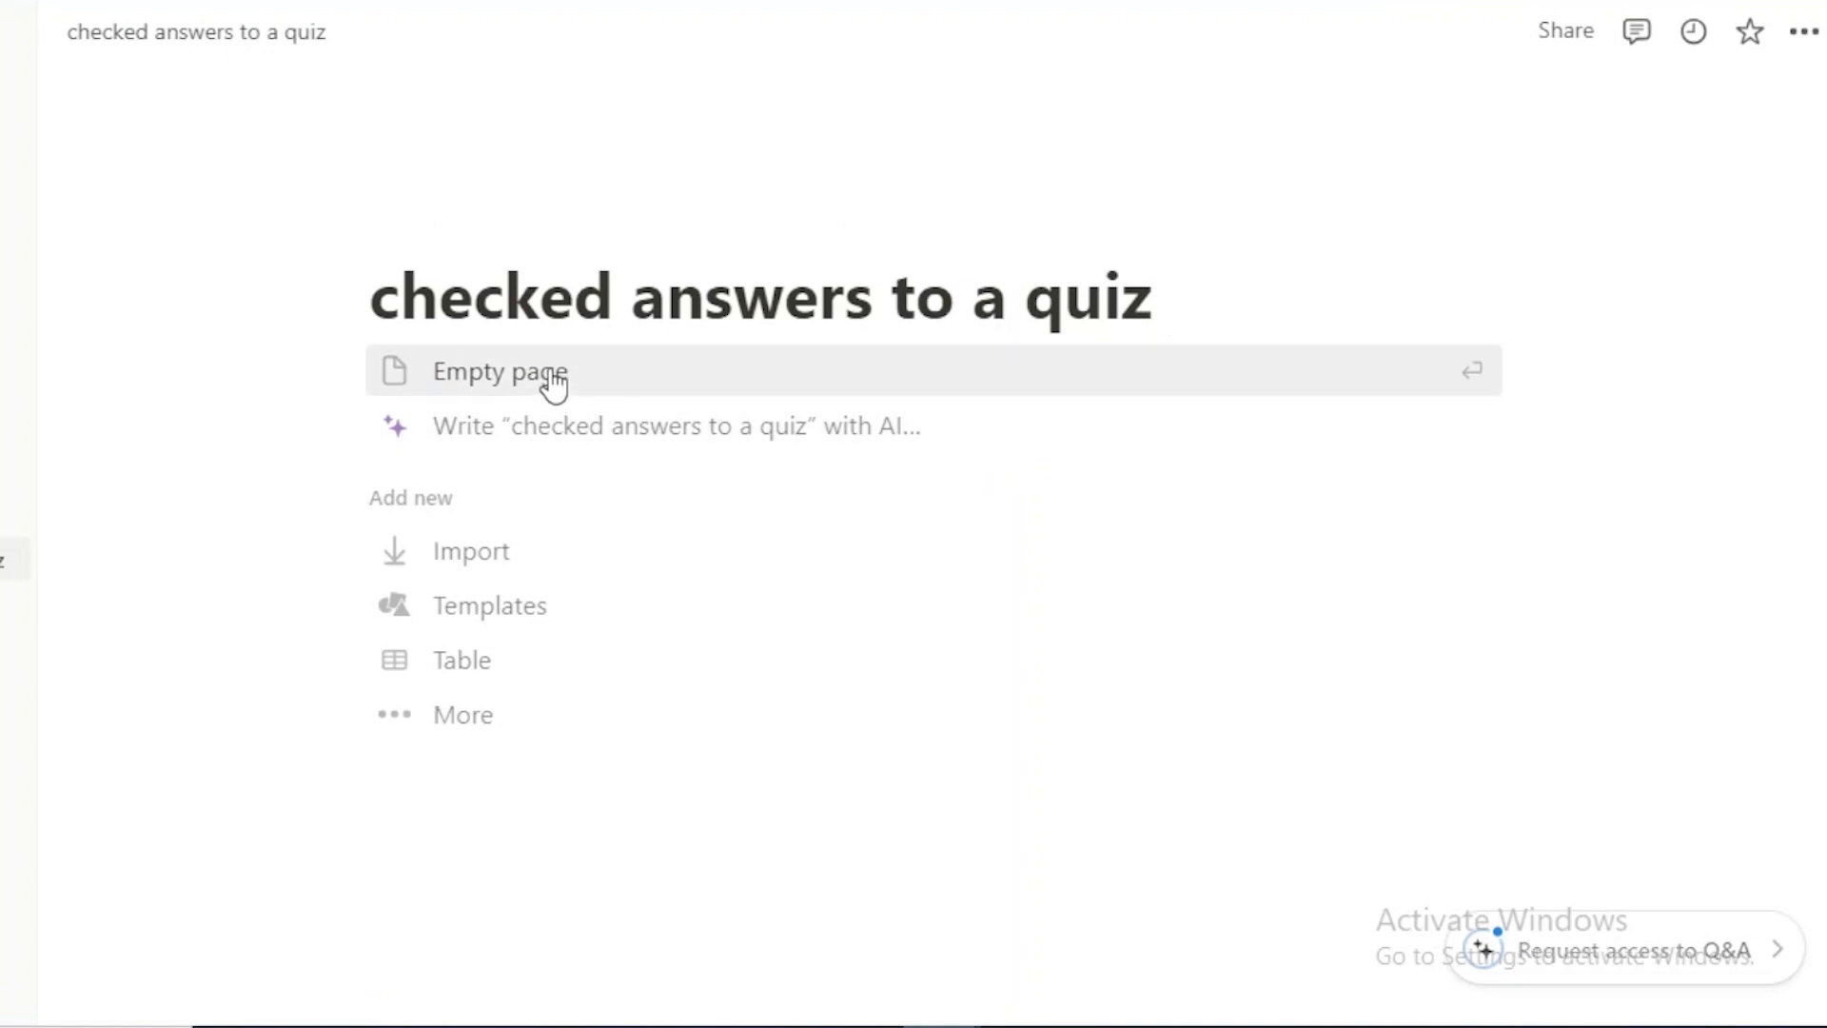
Step: Have AI write a paragraph about checked answers to a quiz on the page and start a new line below it
left_click(637, 428)
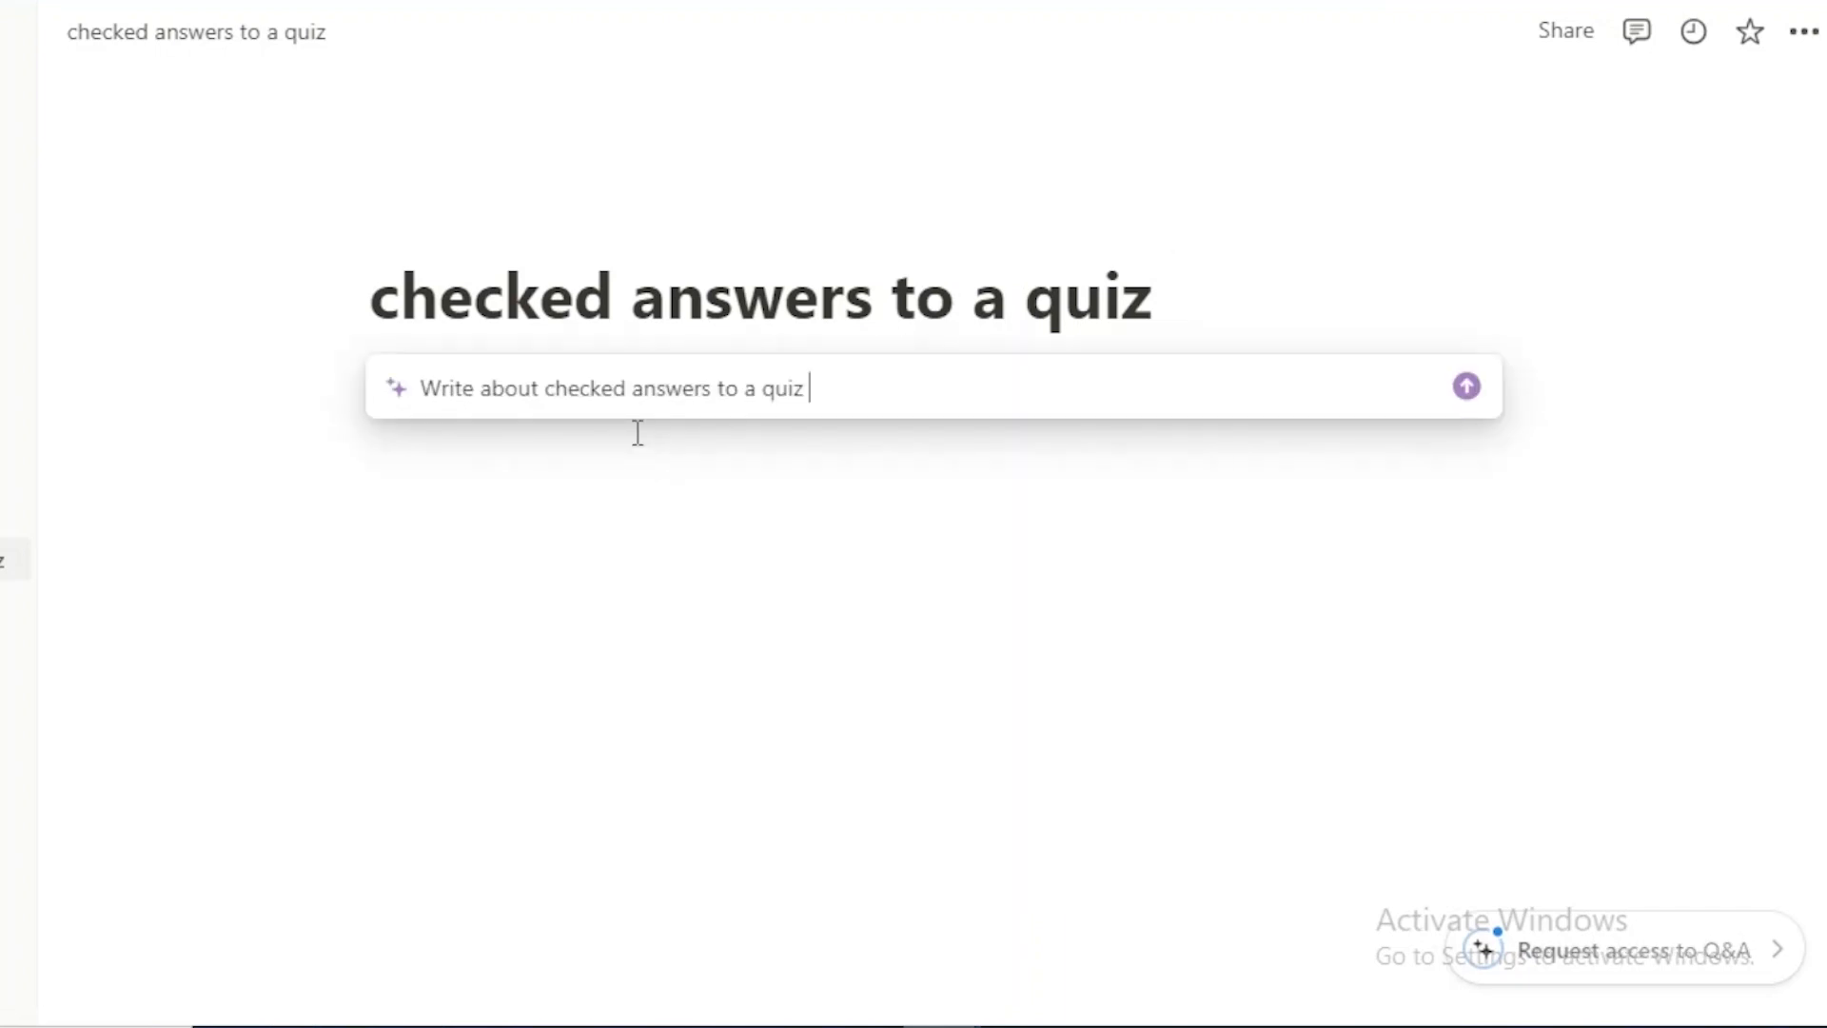
left_click(1466, 387)
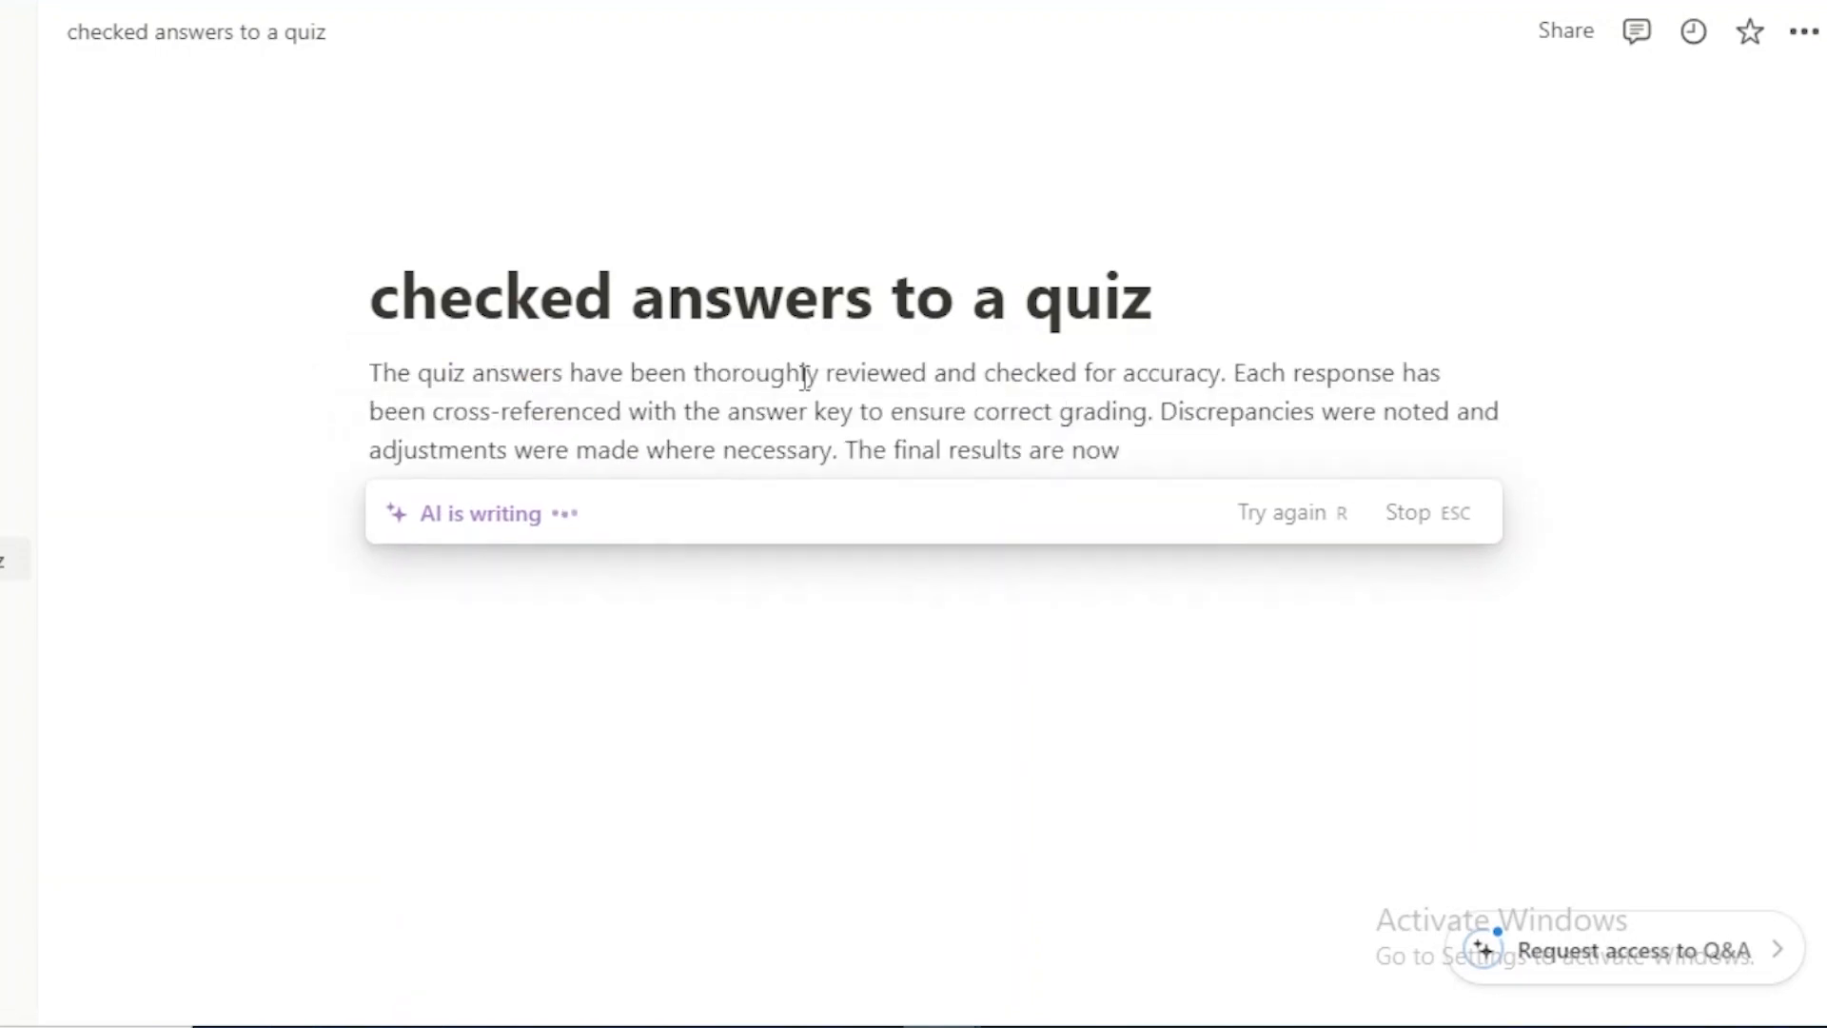
key("Return")
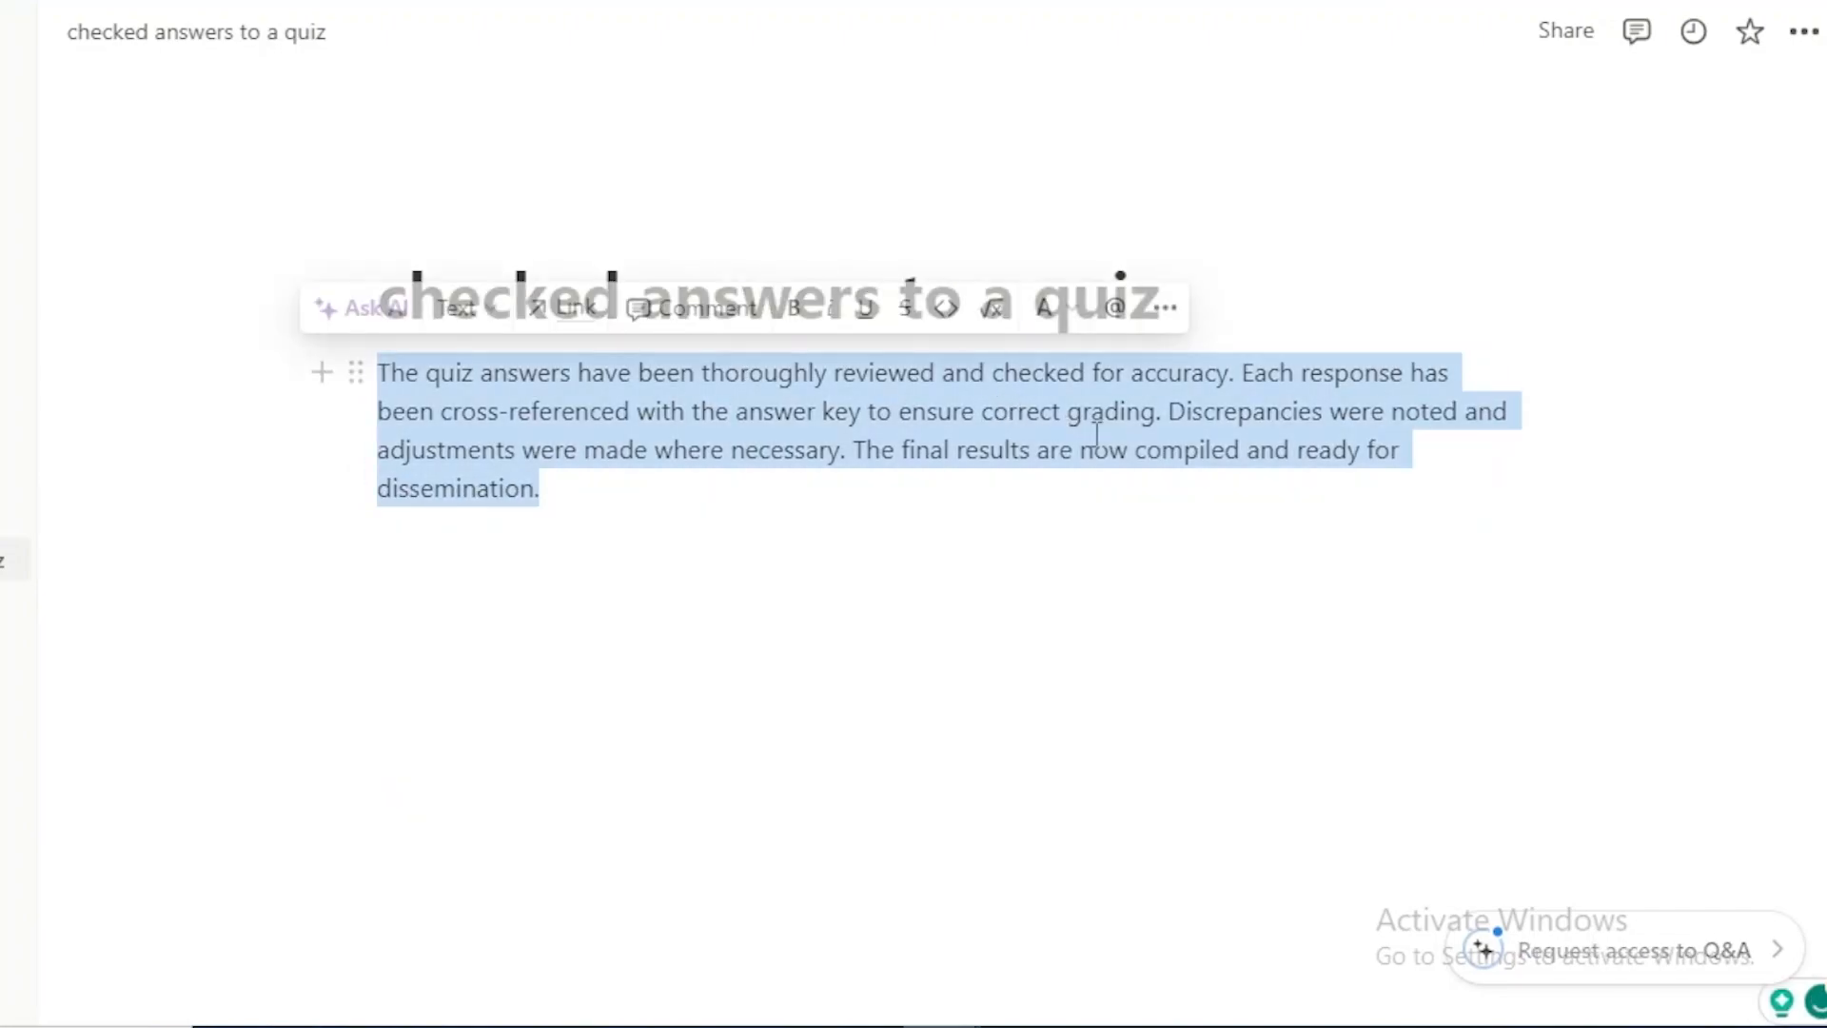
left_click(629, 486)
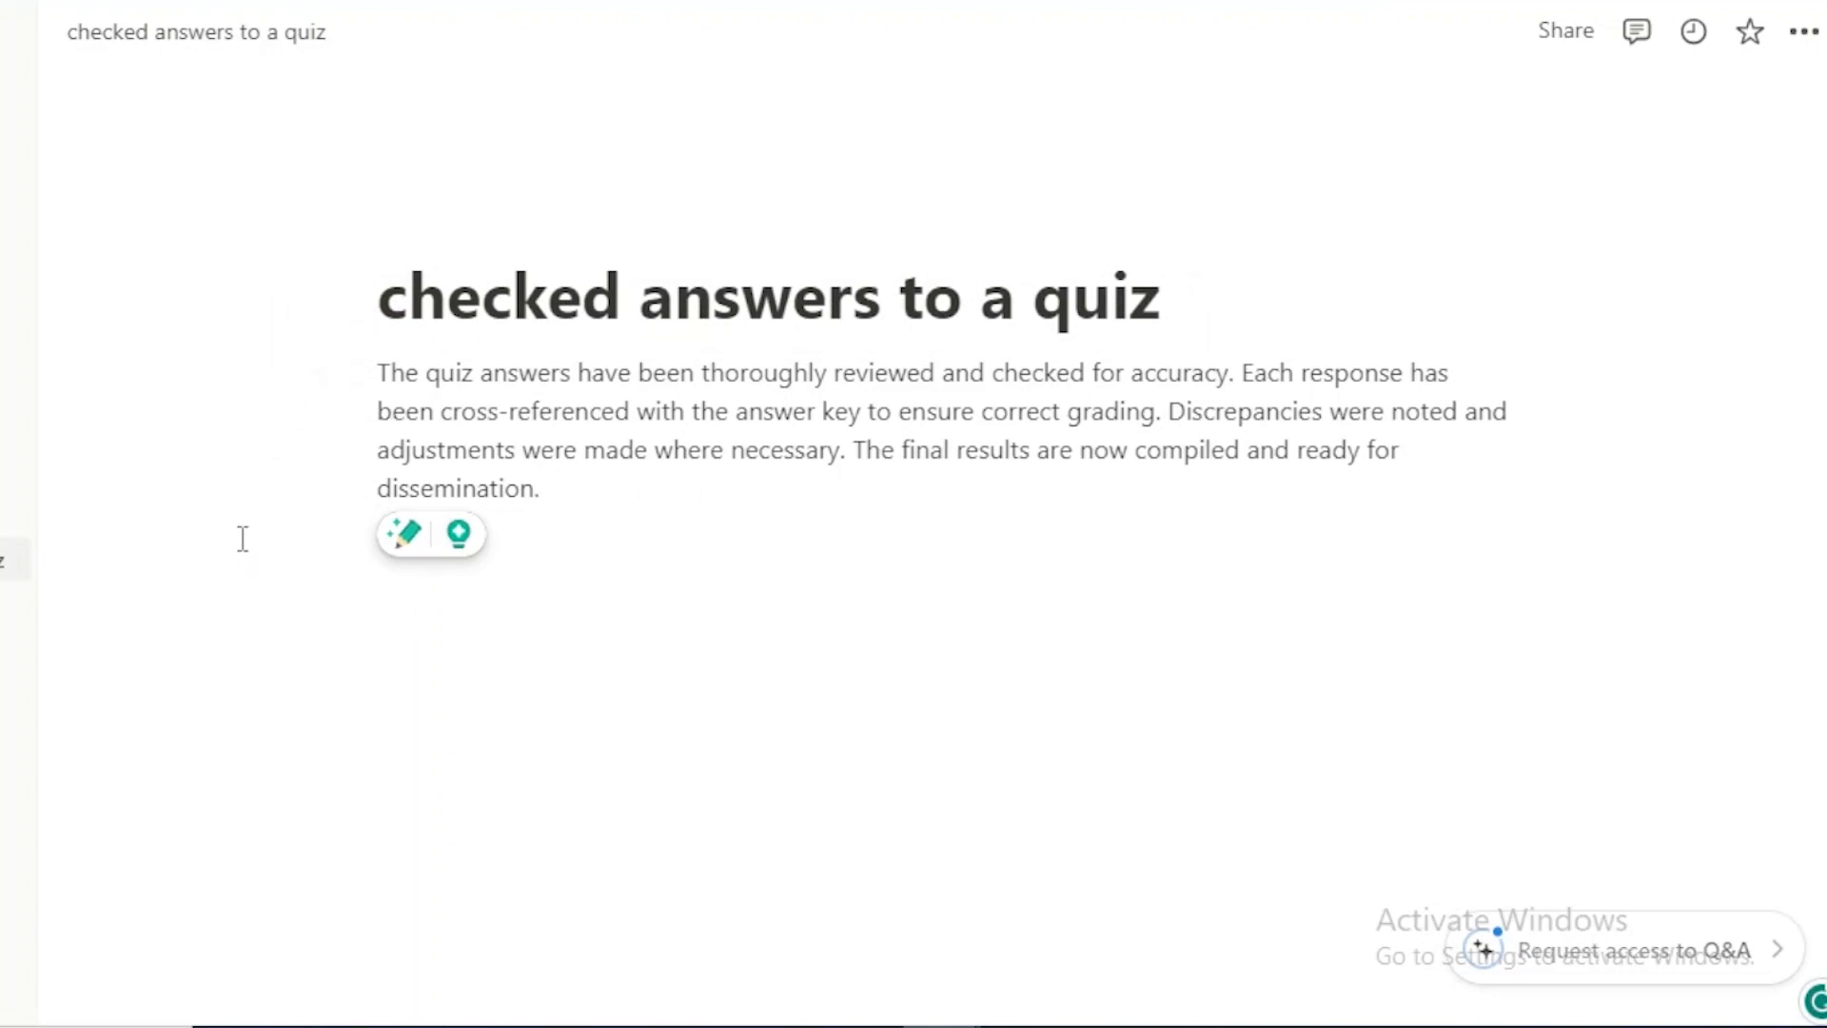
key("Return")
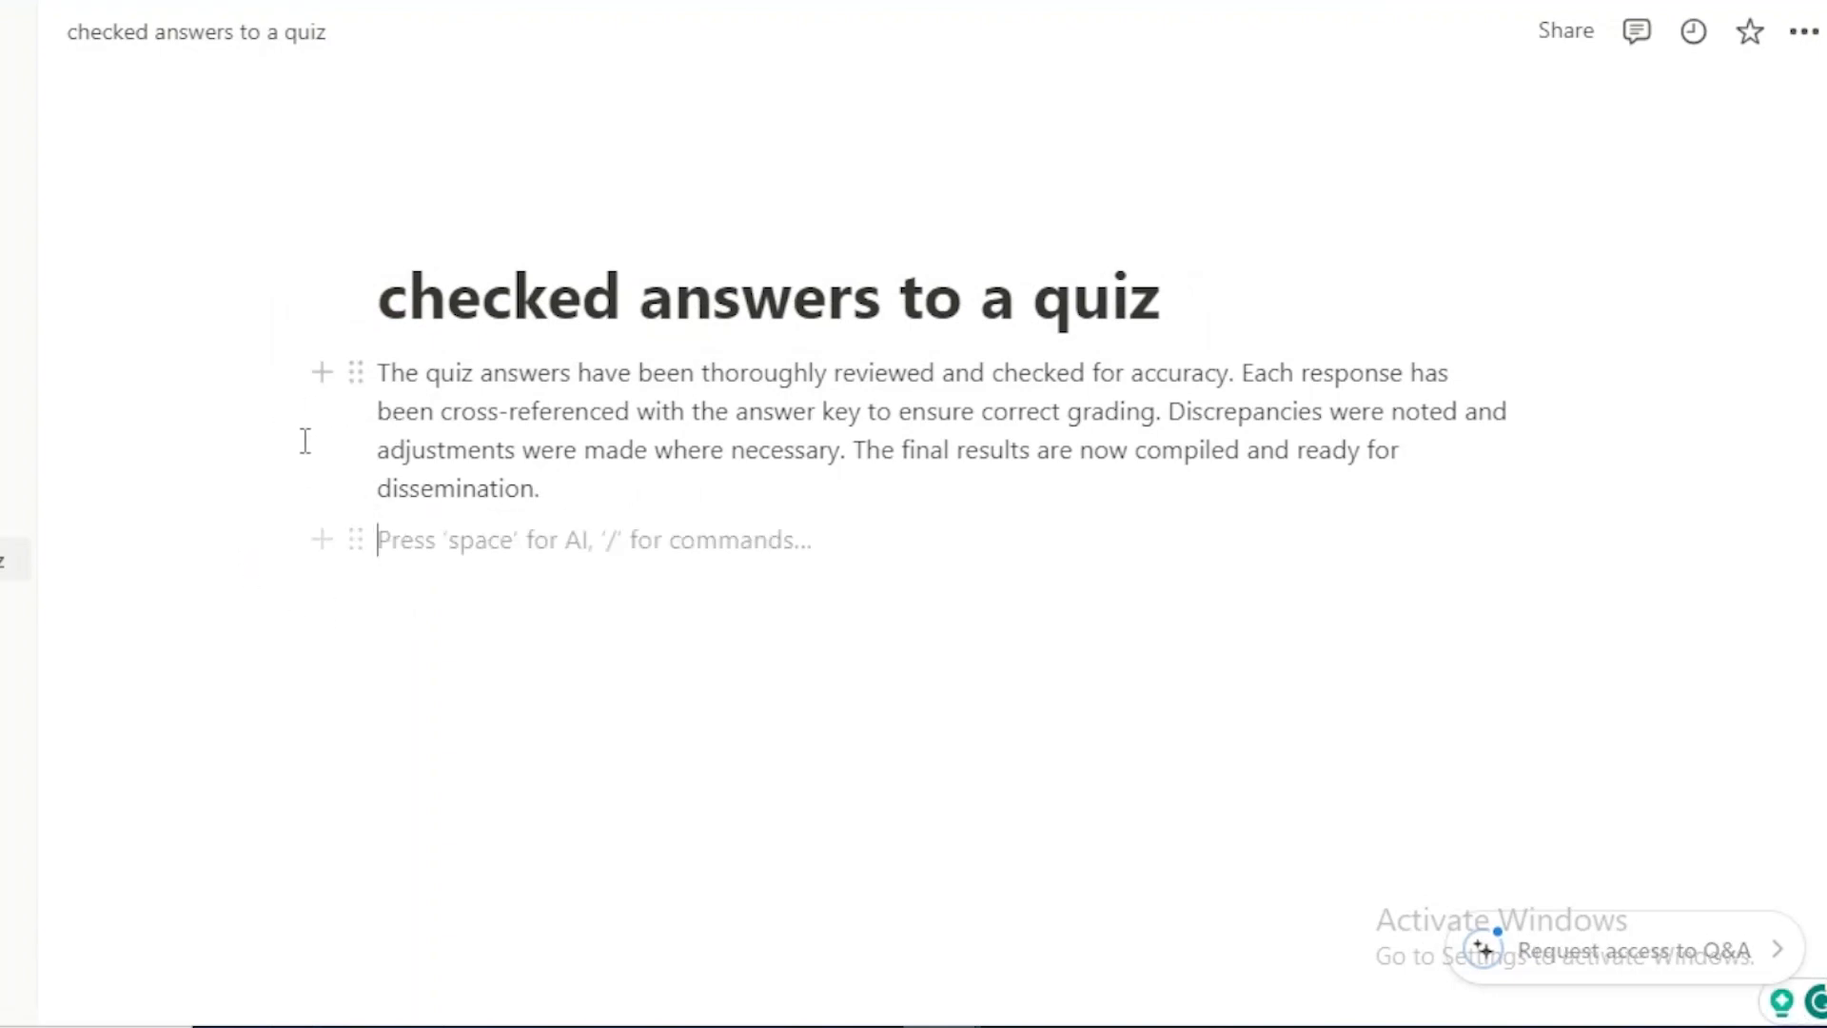
Step: Insert a simple table block below the AI-written paragraph
left_click(322, 372)
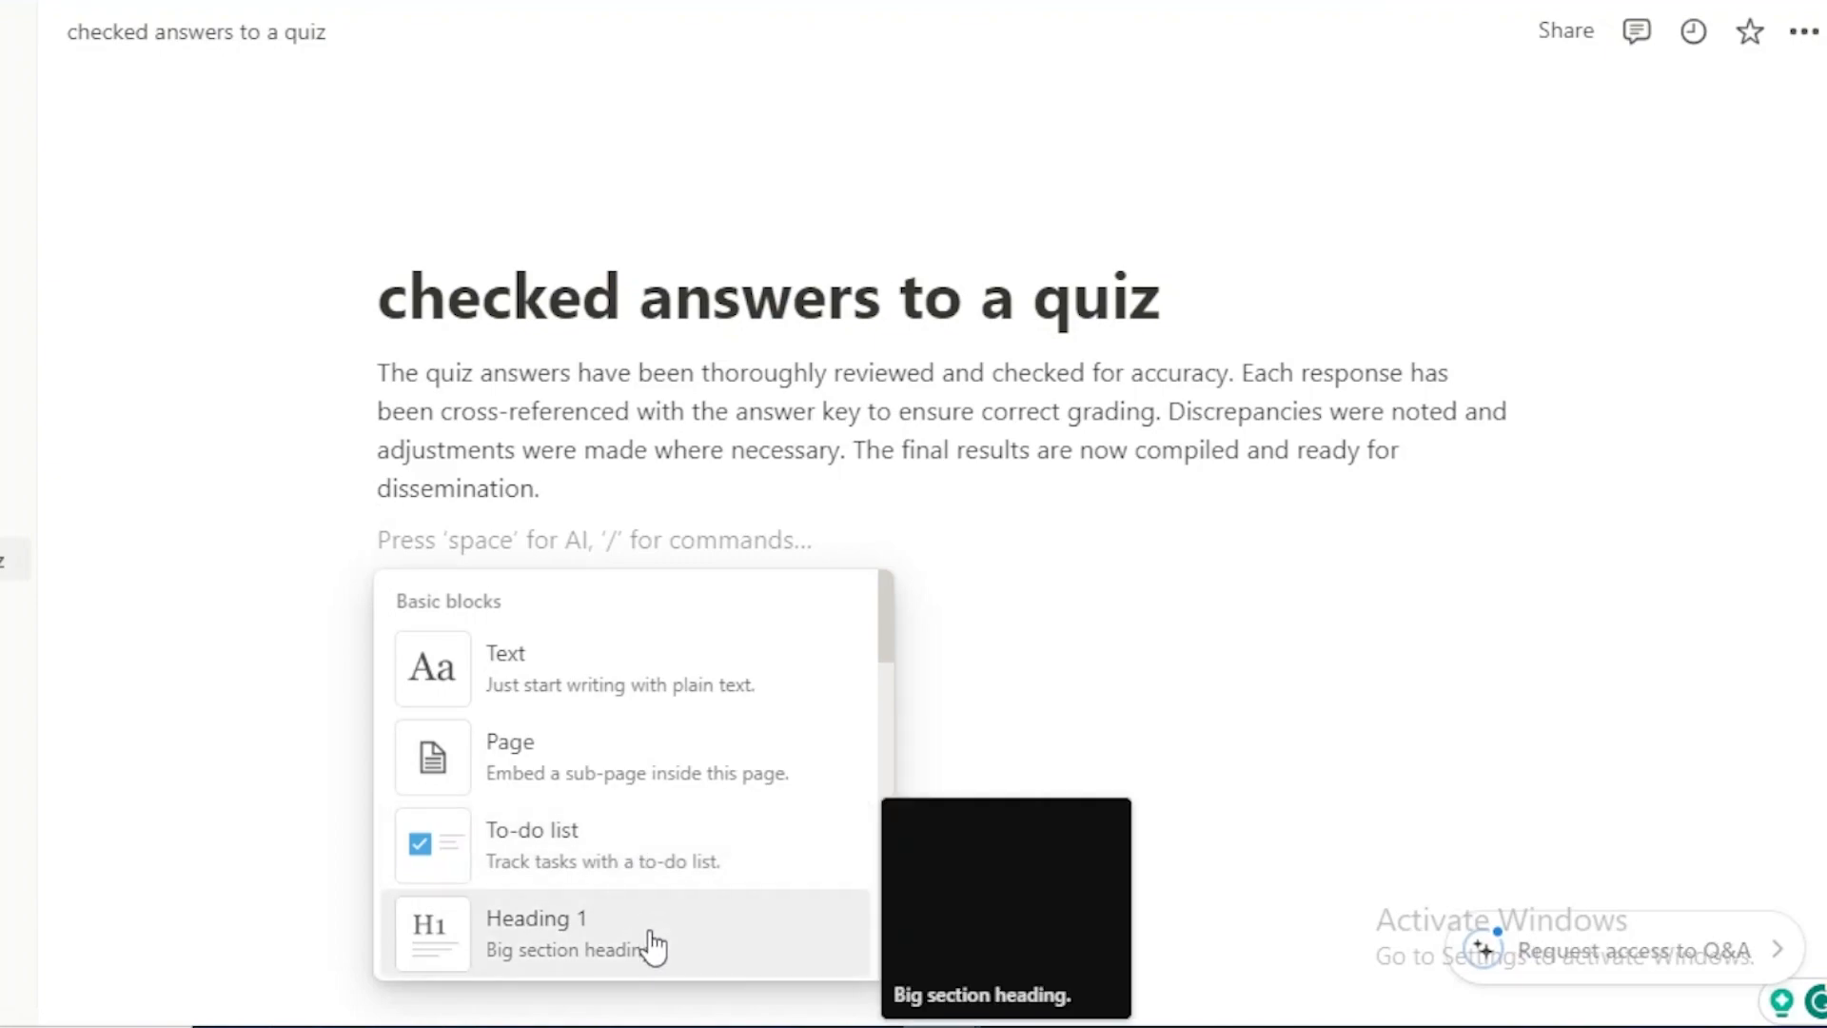
left_click_drag(895, 639, 882, 738)
left_click(726, 732)
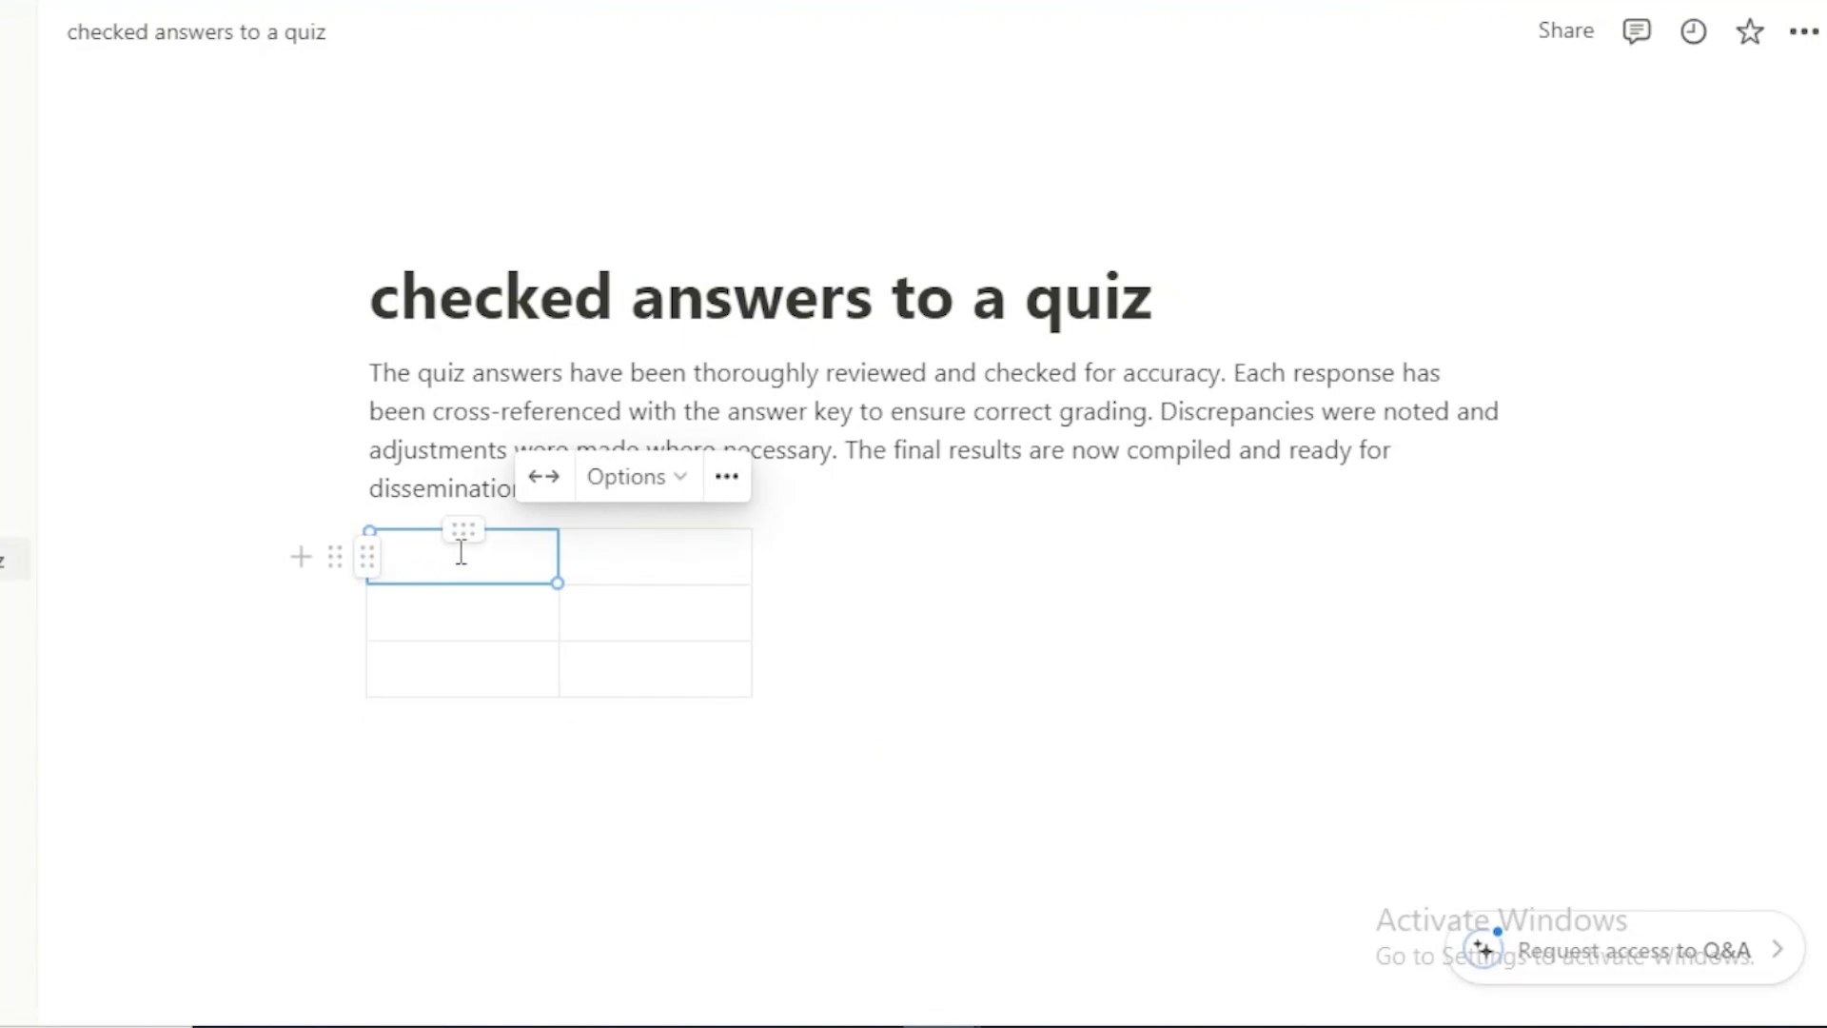
Step: Fill the table with a and c in the first row, b and a in the second, and d and d in the third
type("a")
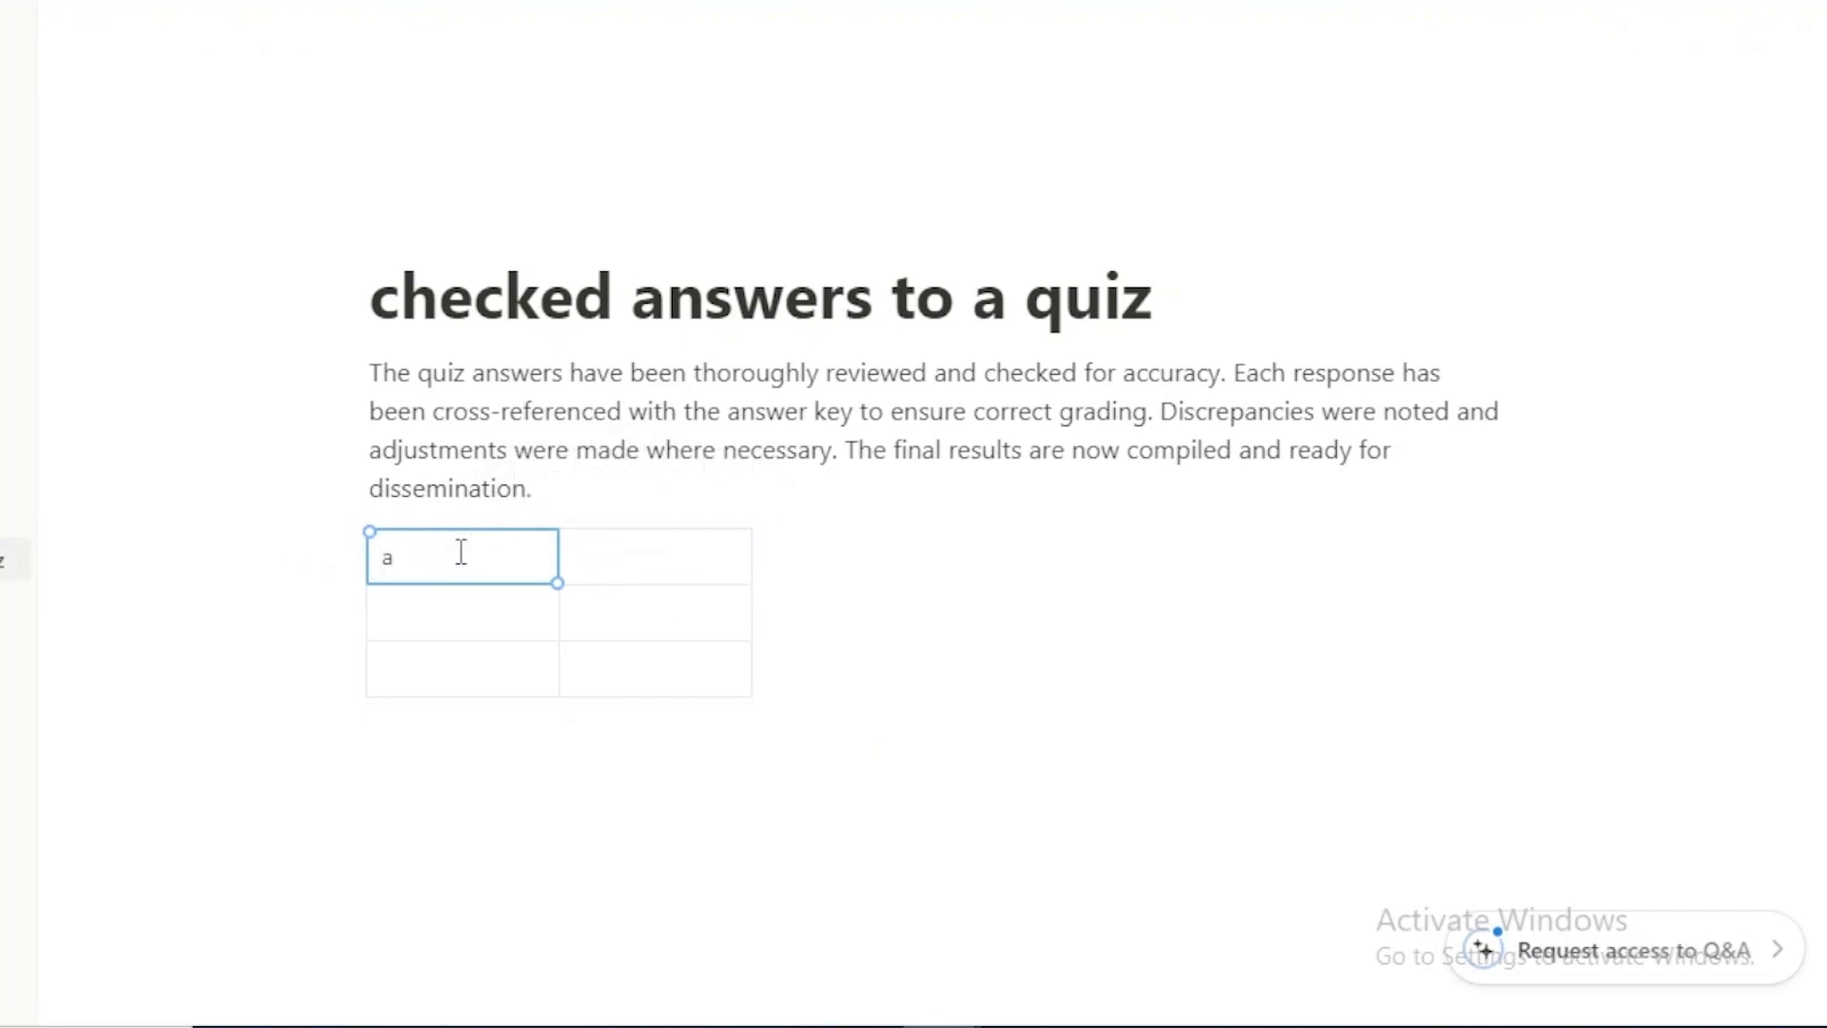
left_click(599, 550)
type("c")
left_click(495, 612)
type("b")
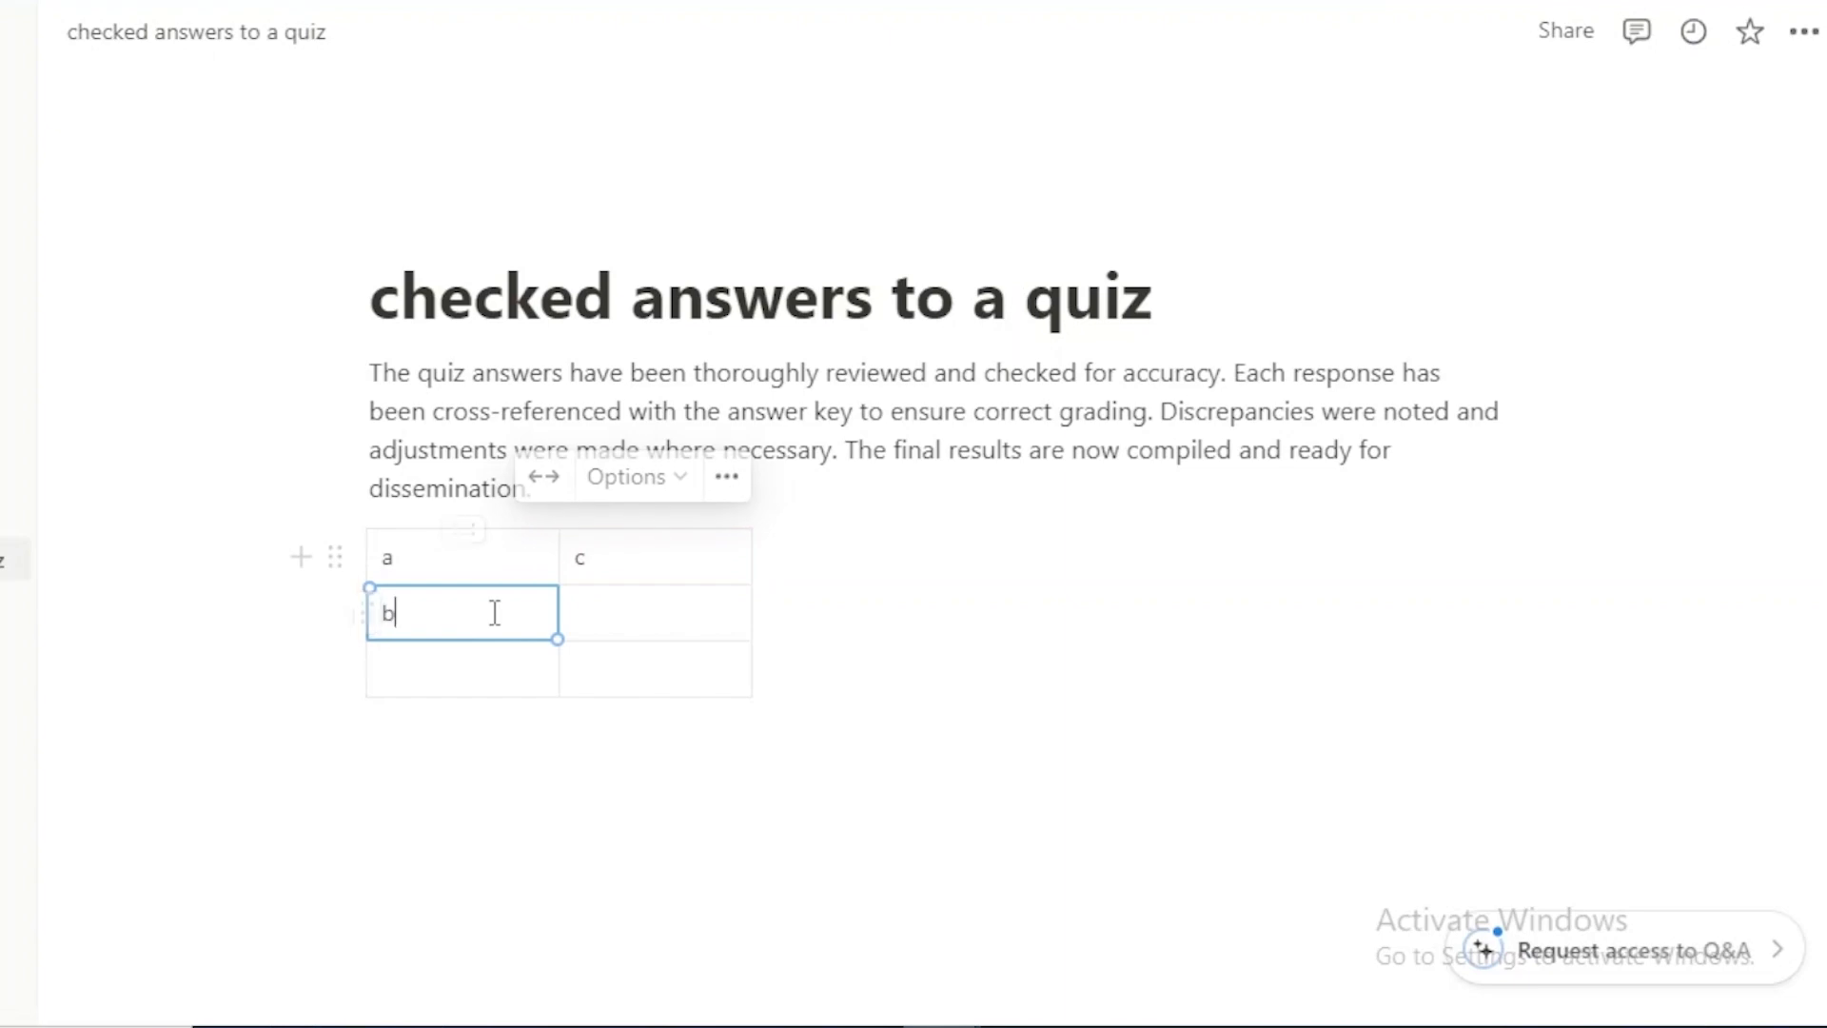
left_click(603, 617)
type("a")
left_click(660, 685)
type("d")
left_click(477, 668)
type("d")
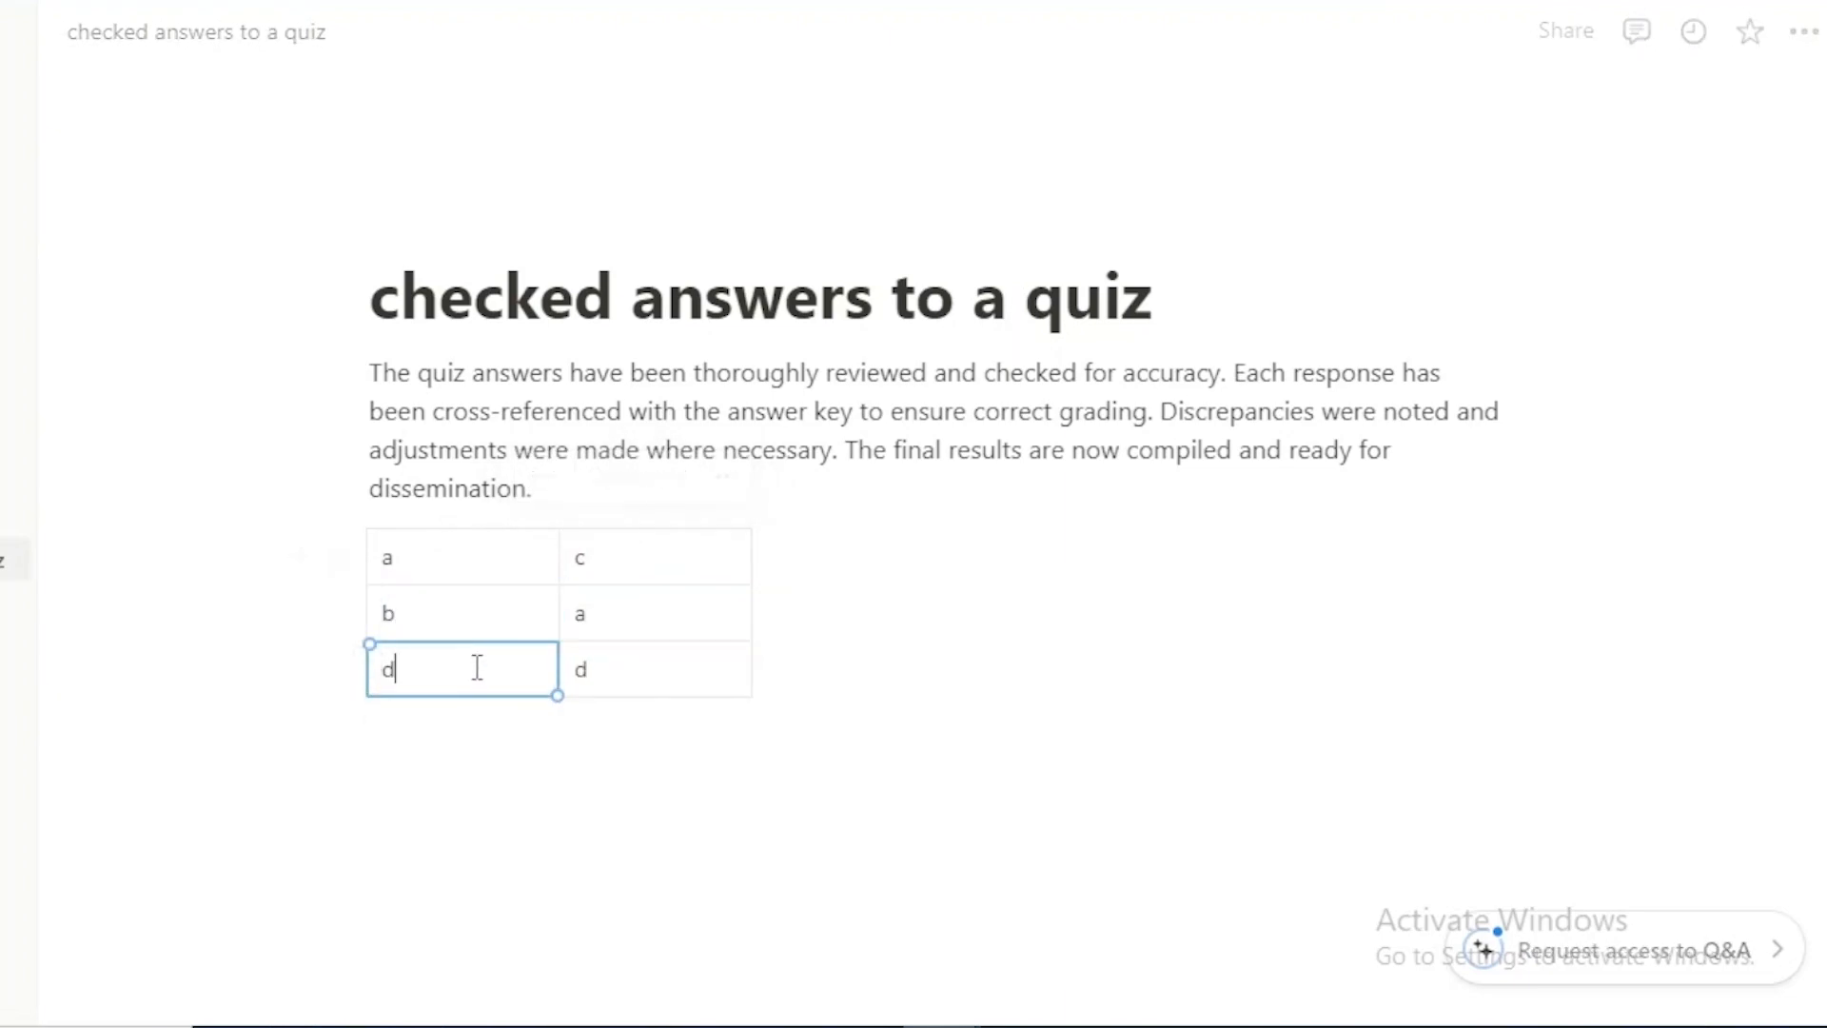
Step: Embed a sub-page below the table and title it "wrong answers"
left_click(296, 560)
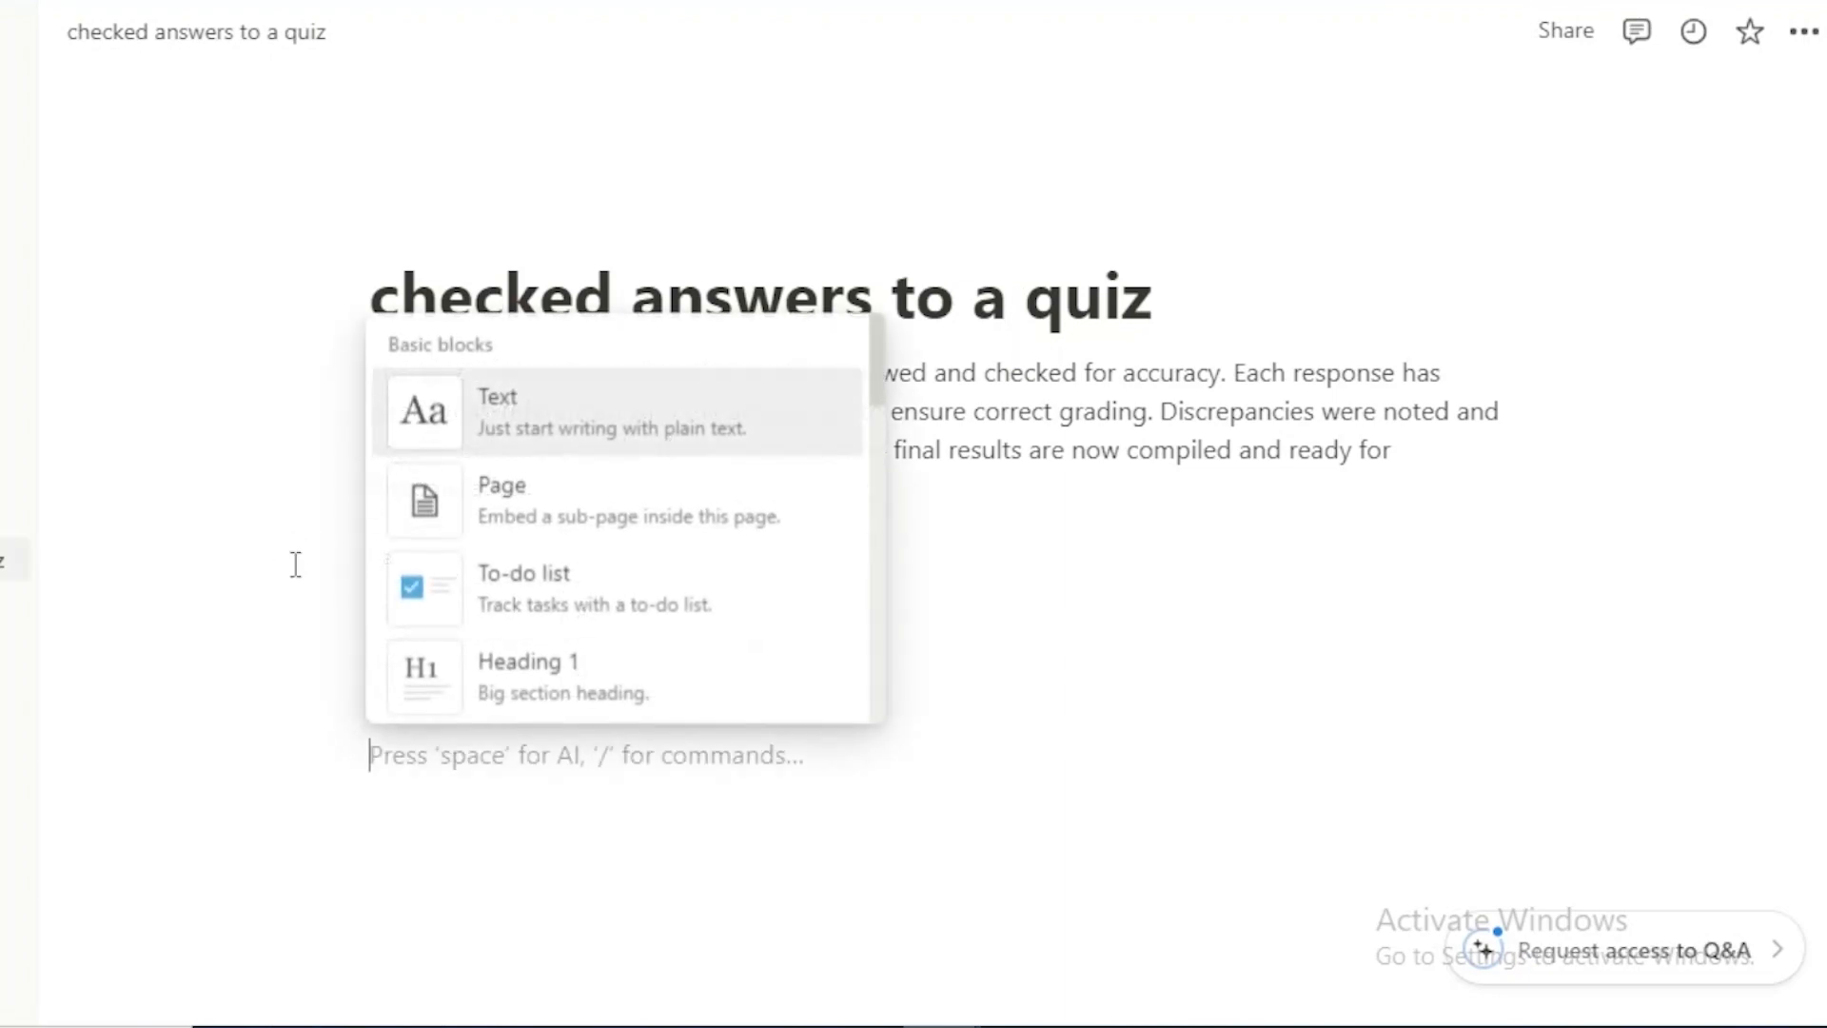
left_click_drag(871, 362, 872, 415)
scroll(666, 476, "up", 3)
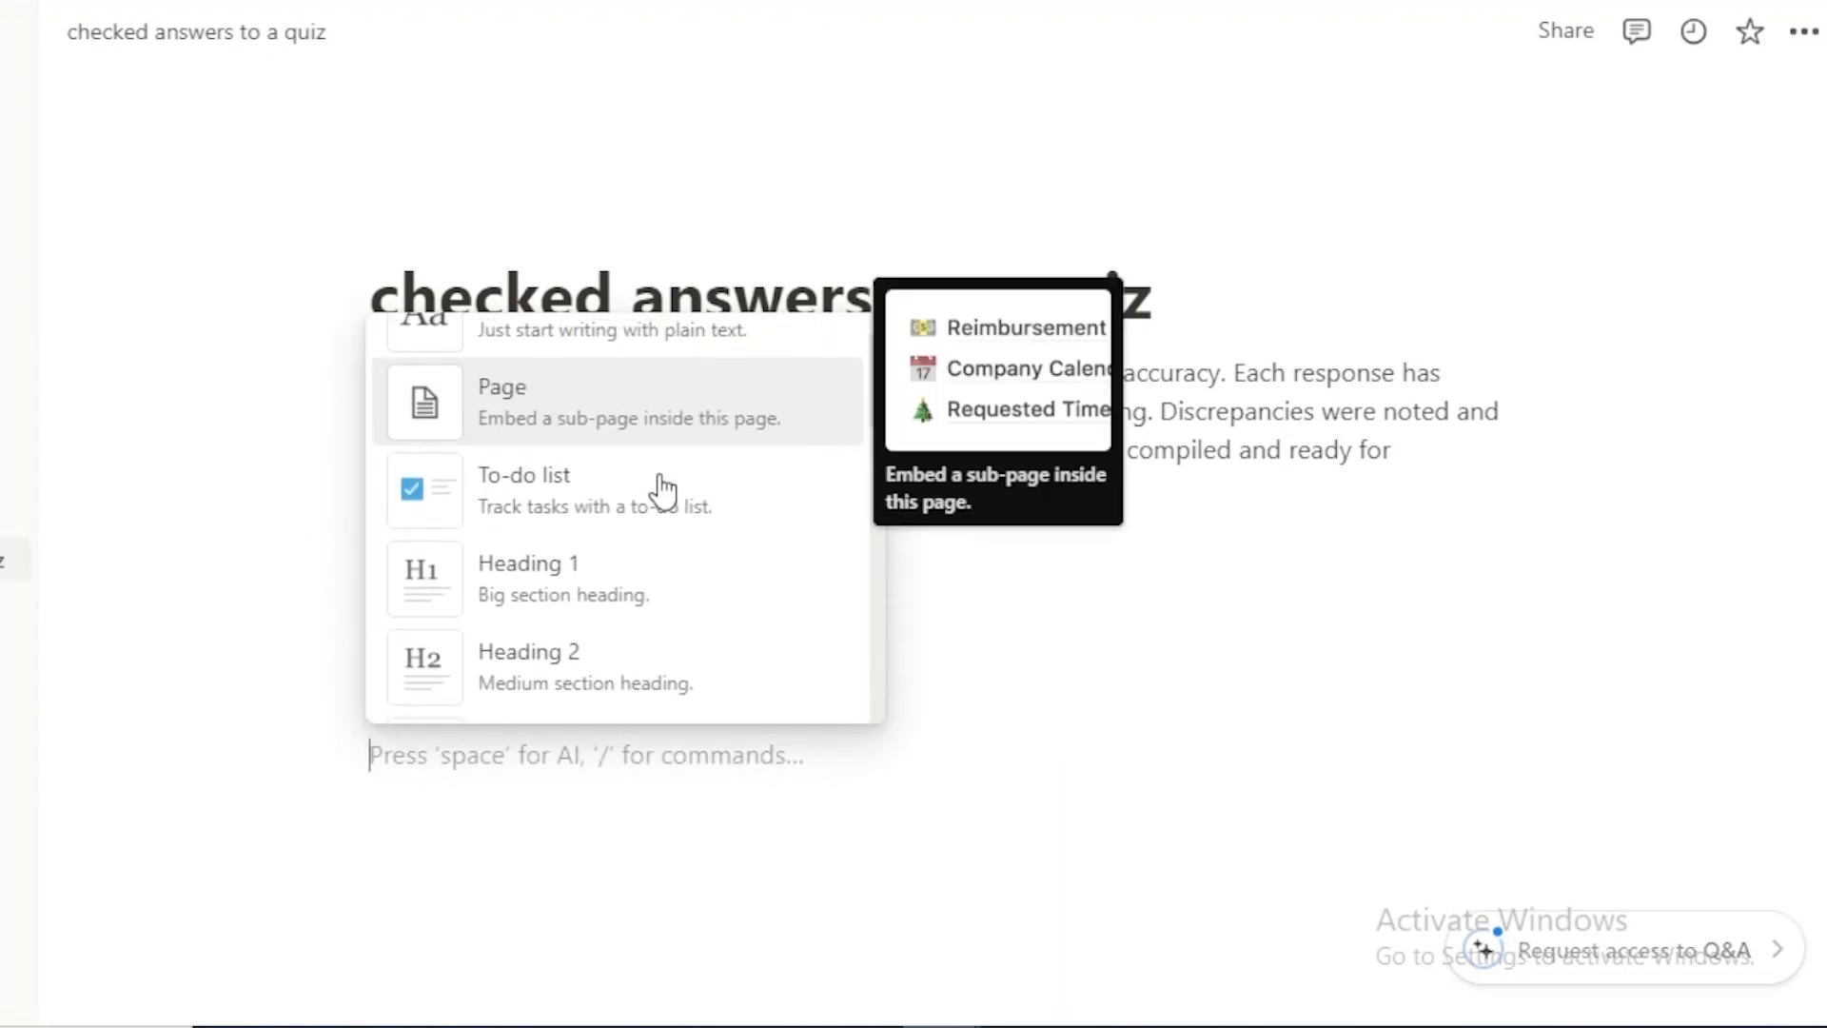
left_click(590, 440)
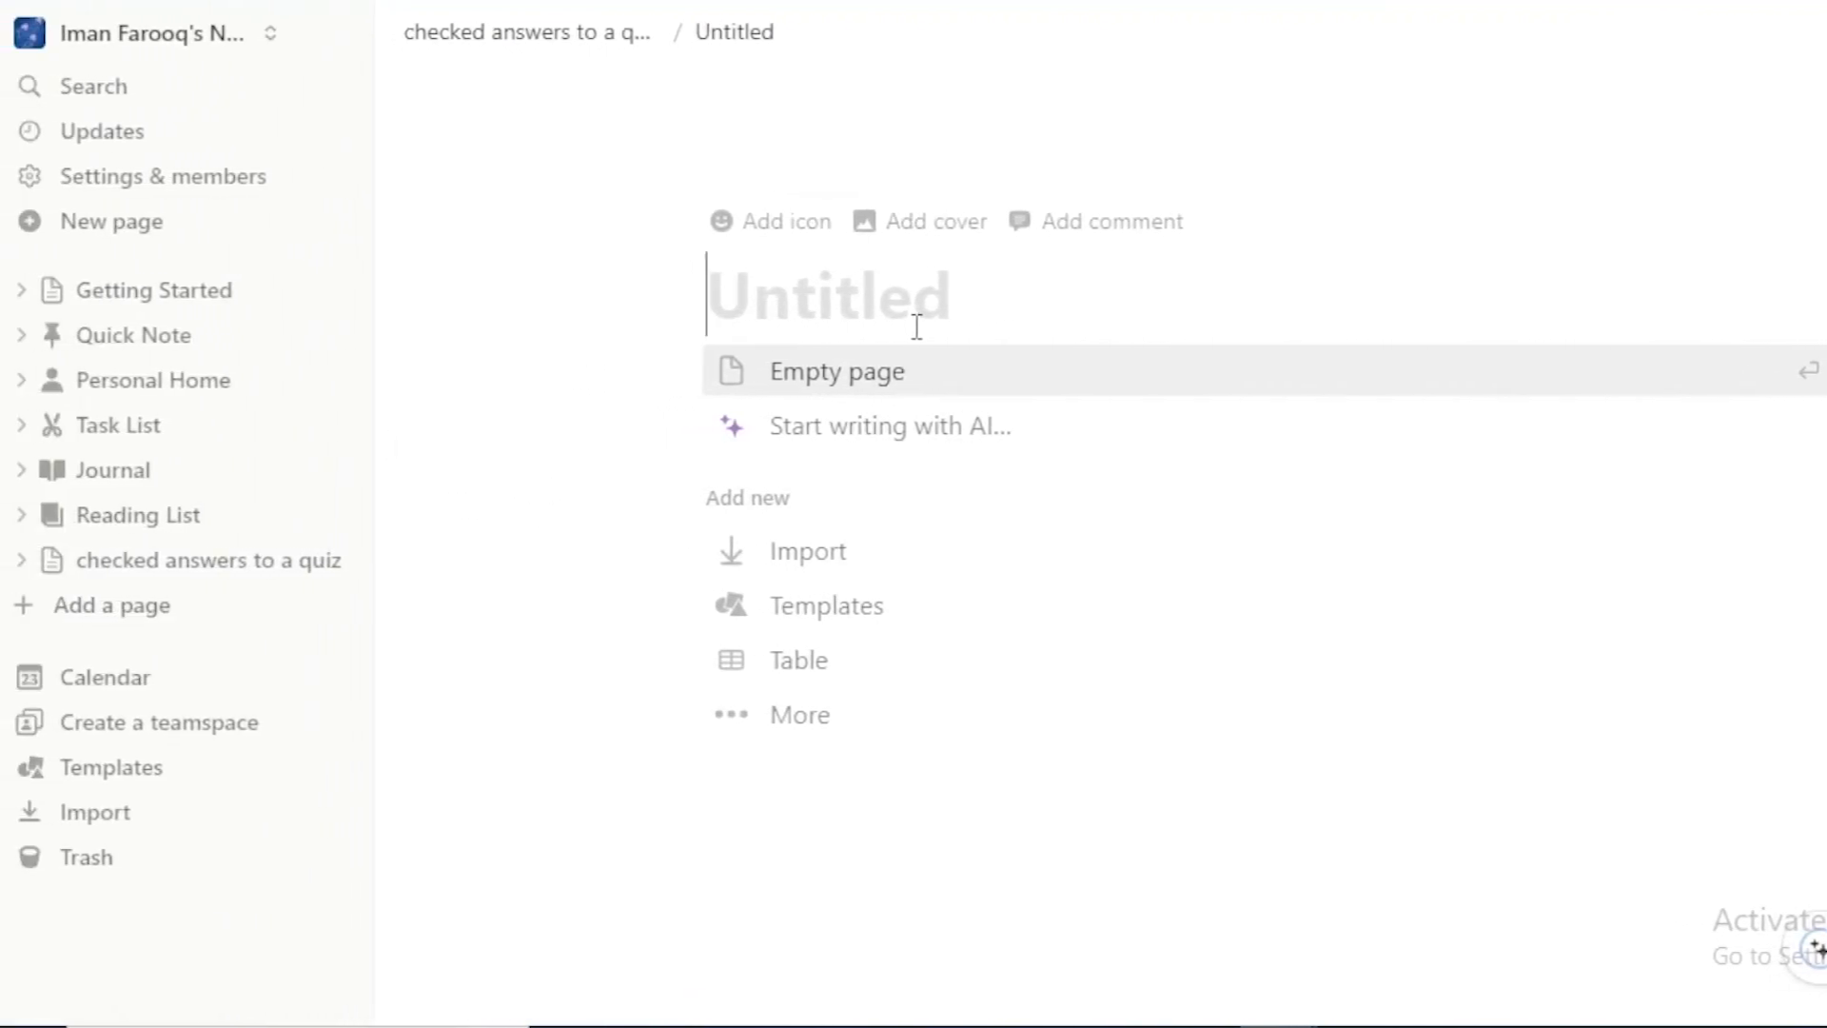
left_click(20, 562)
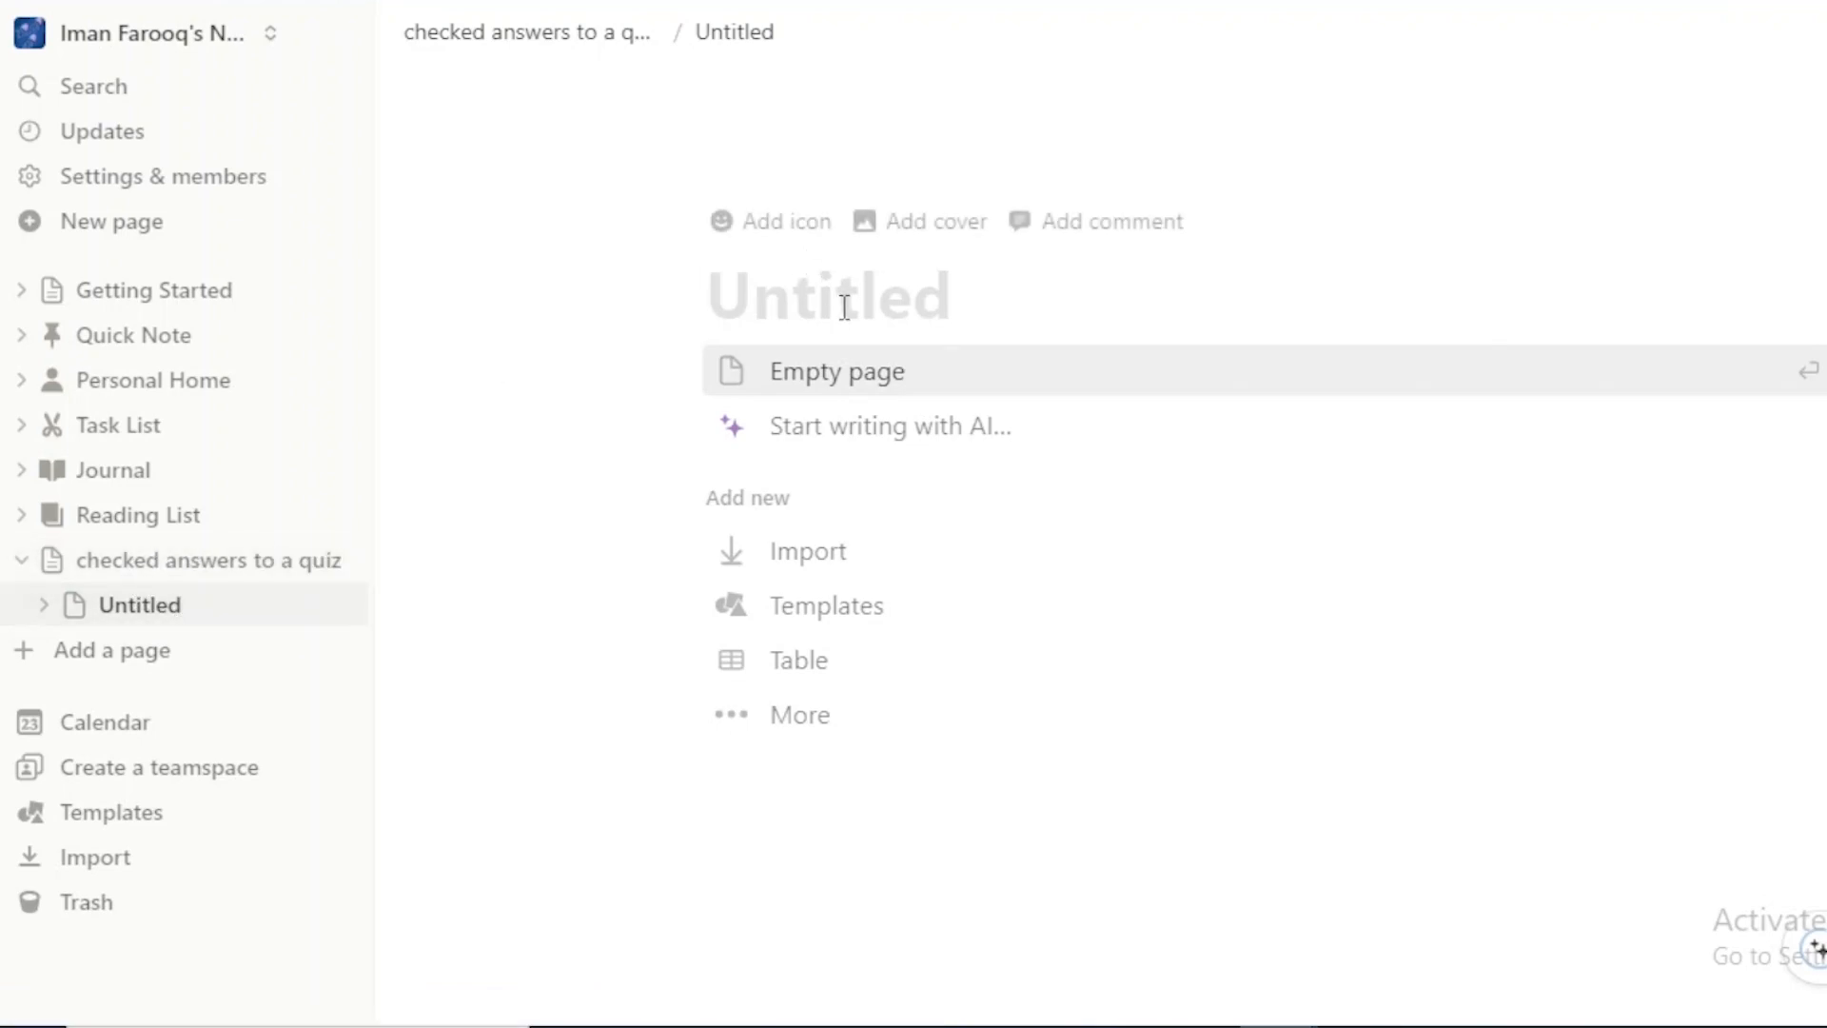
type("wrong answers")
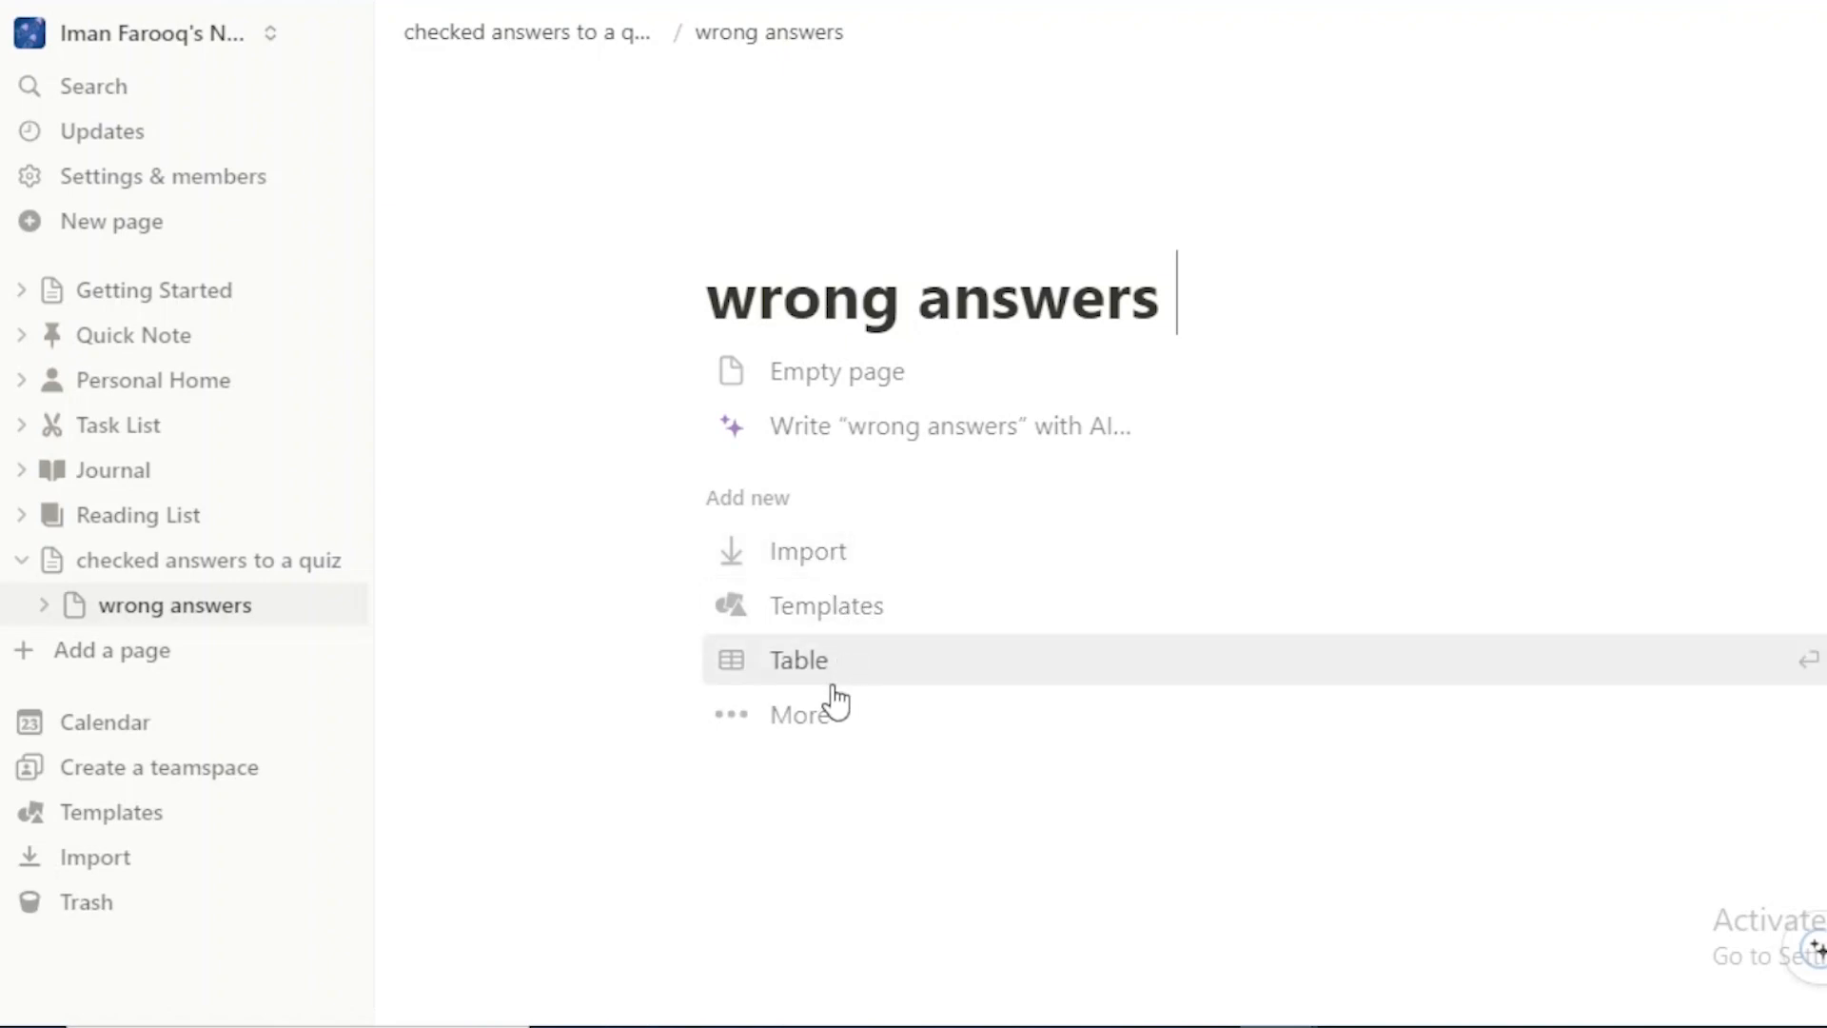
Step: Preview the Projects & tasks and Projects, tasks & sprints templates, and apply the To-do list template to the "wrong answers" page
left_click(818, 724)
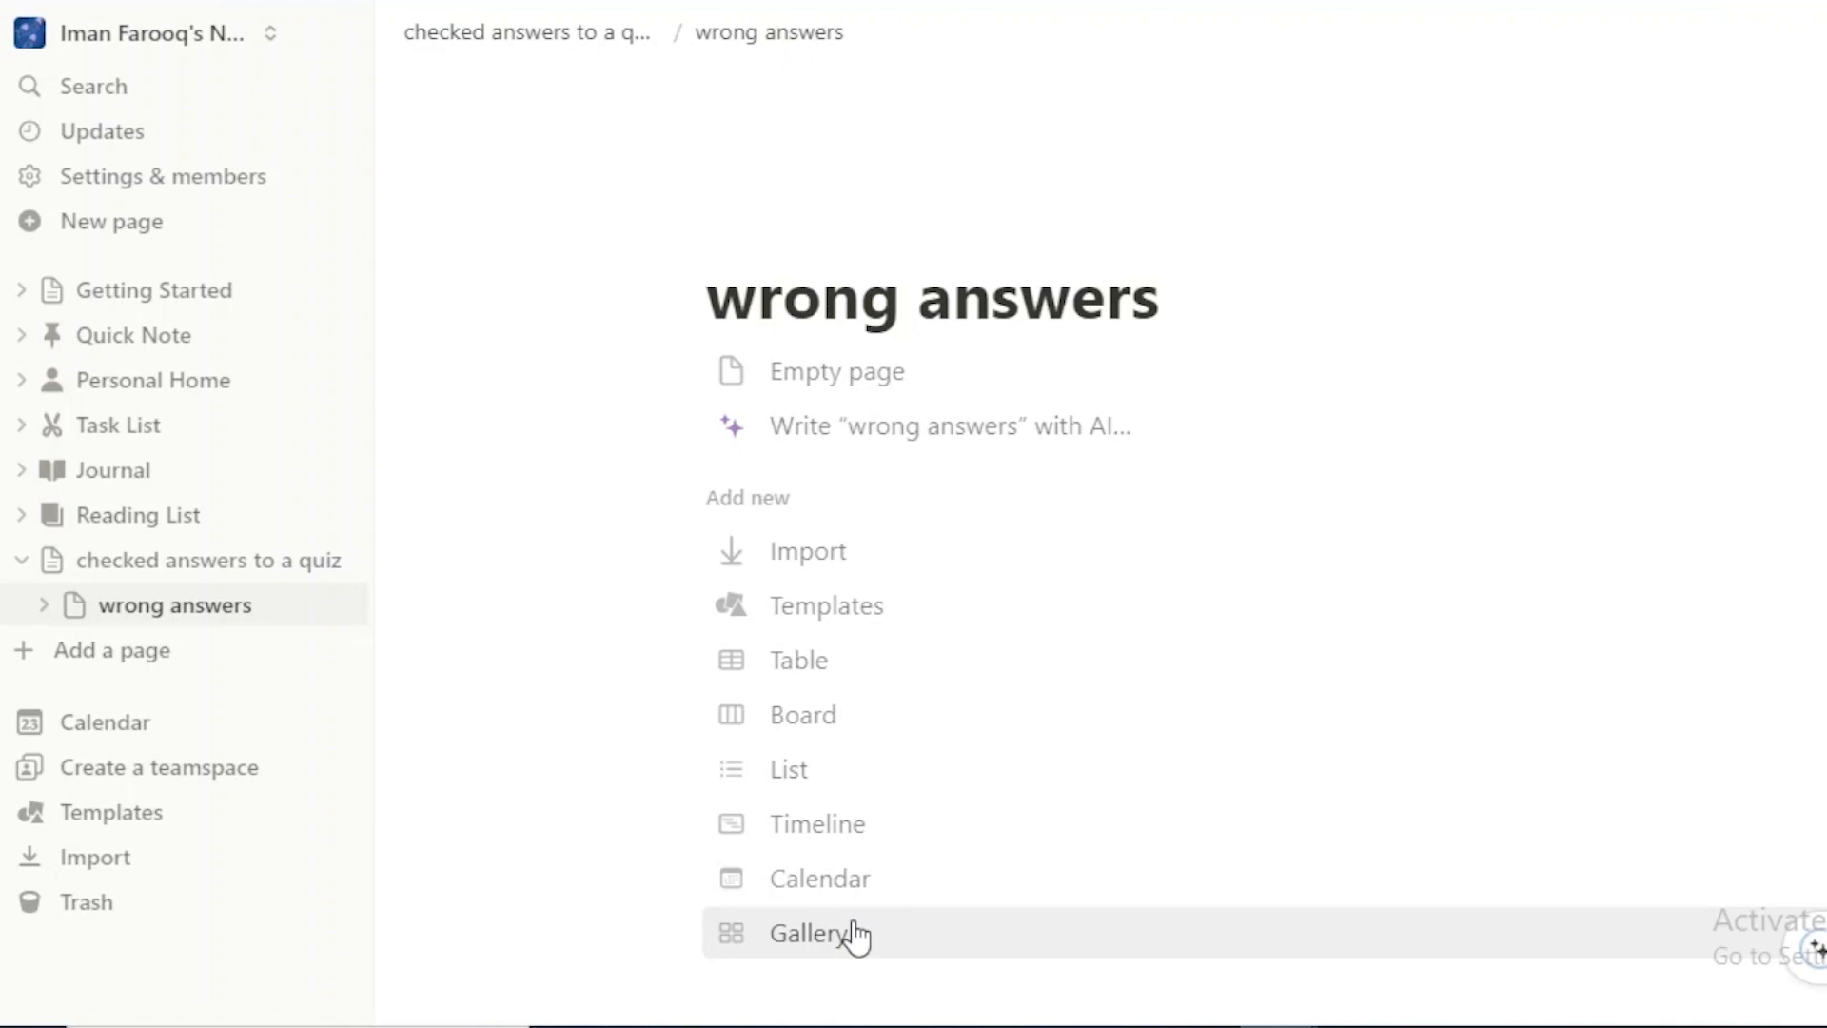
left_click(899, 621)
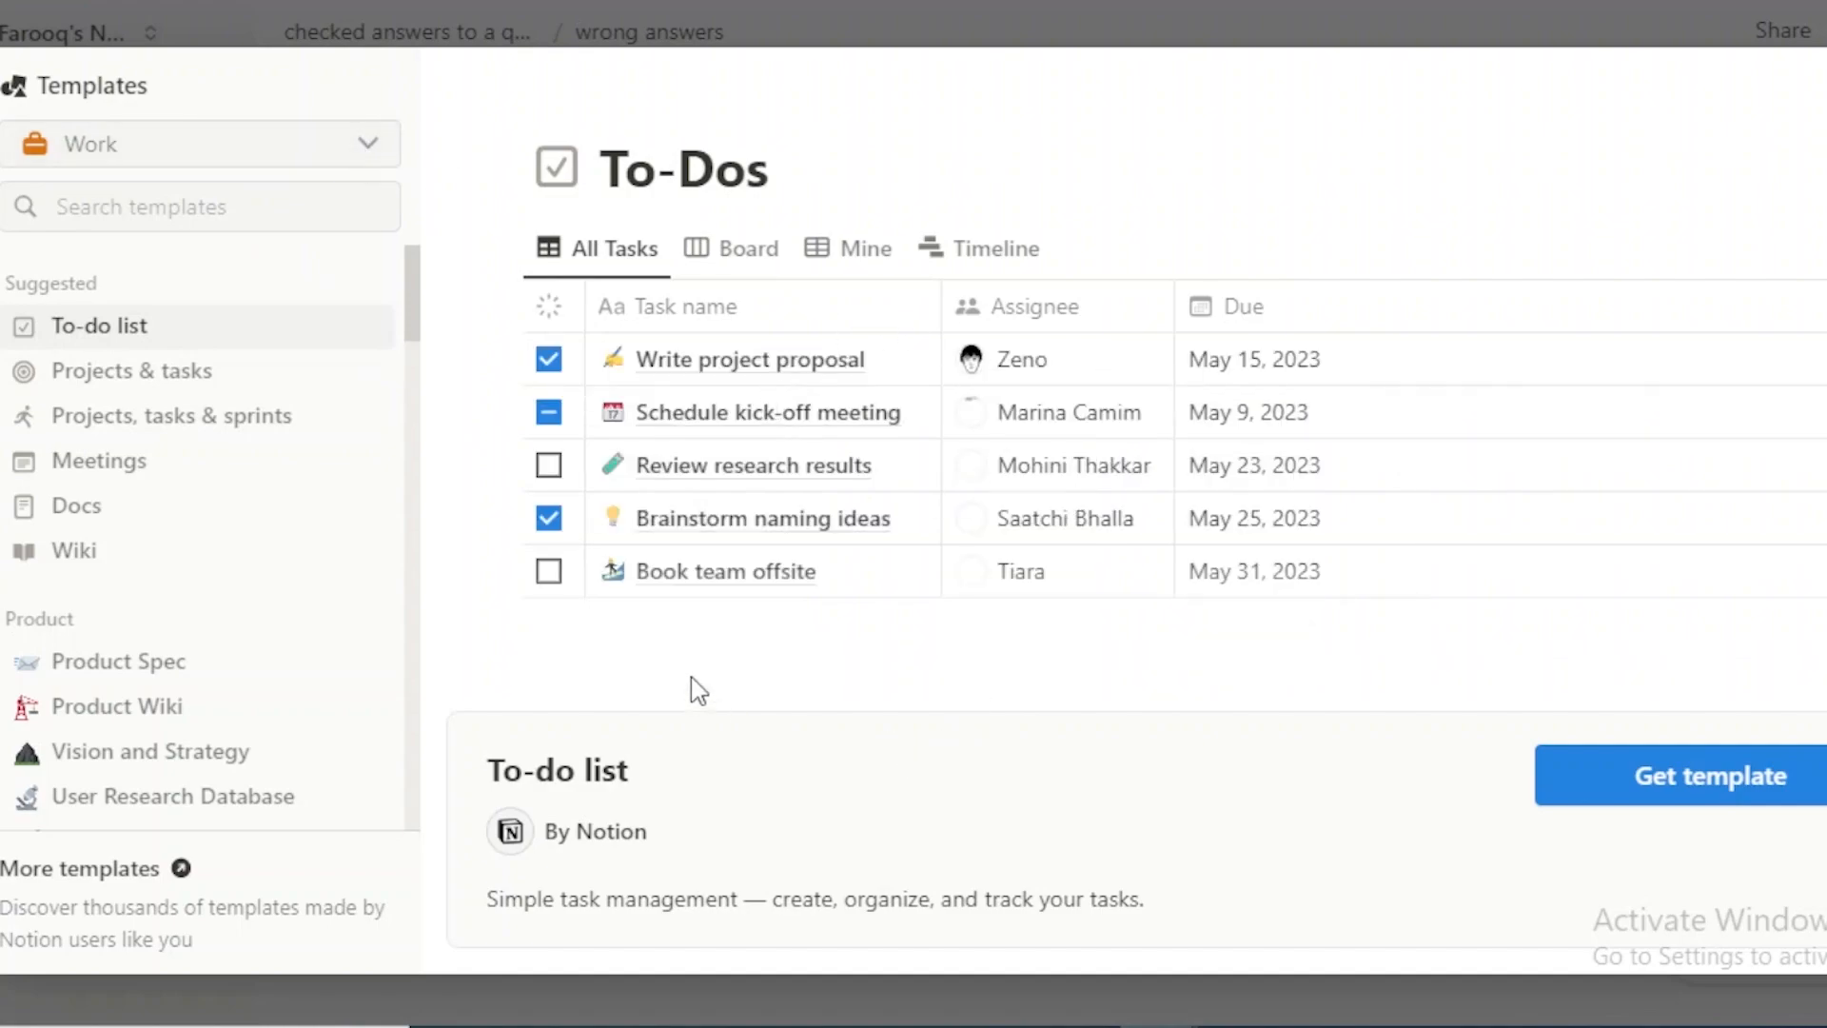
left_click(181, 373)
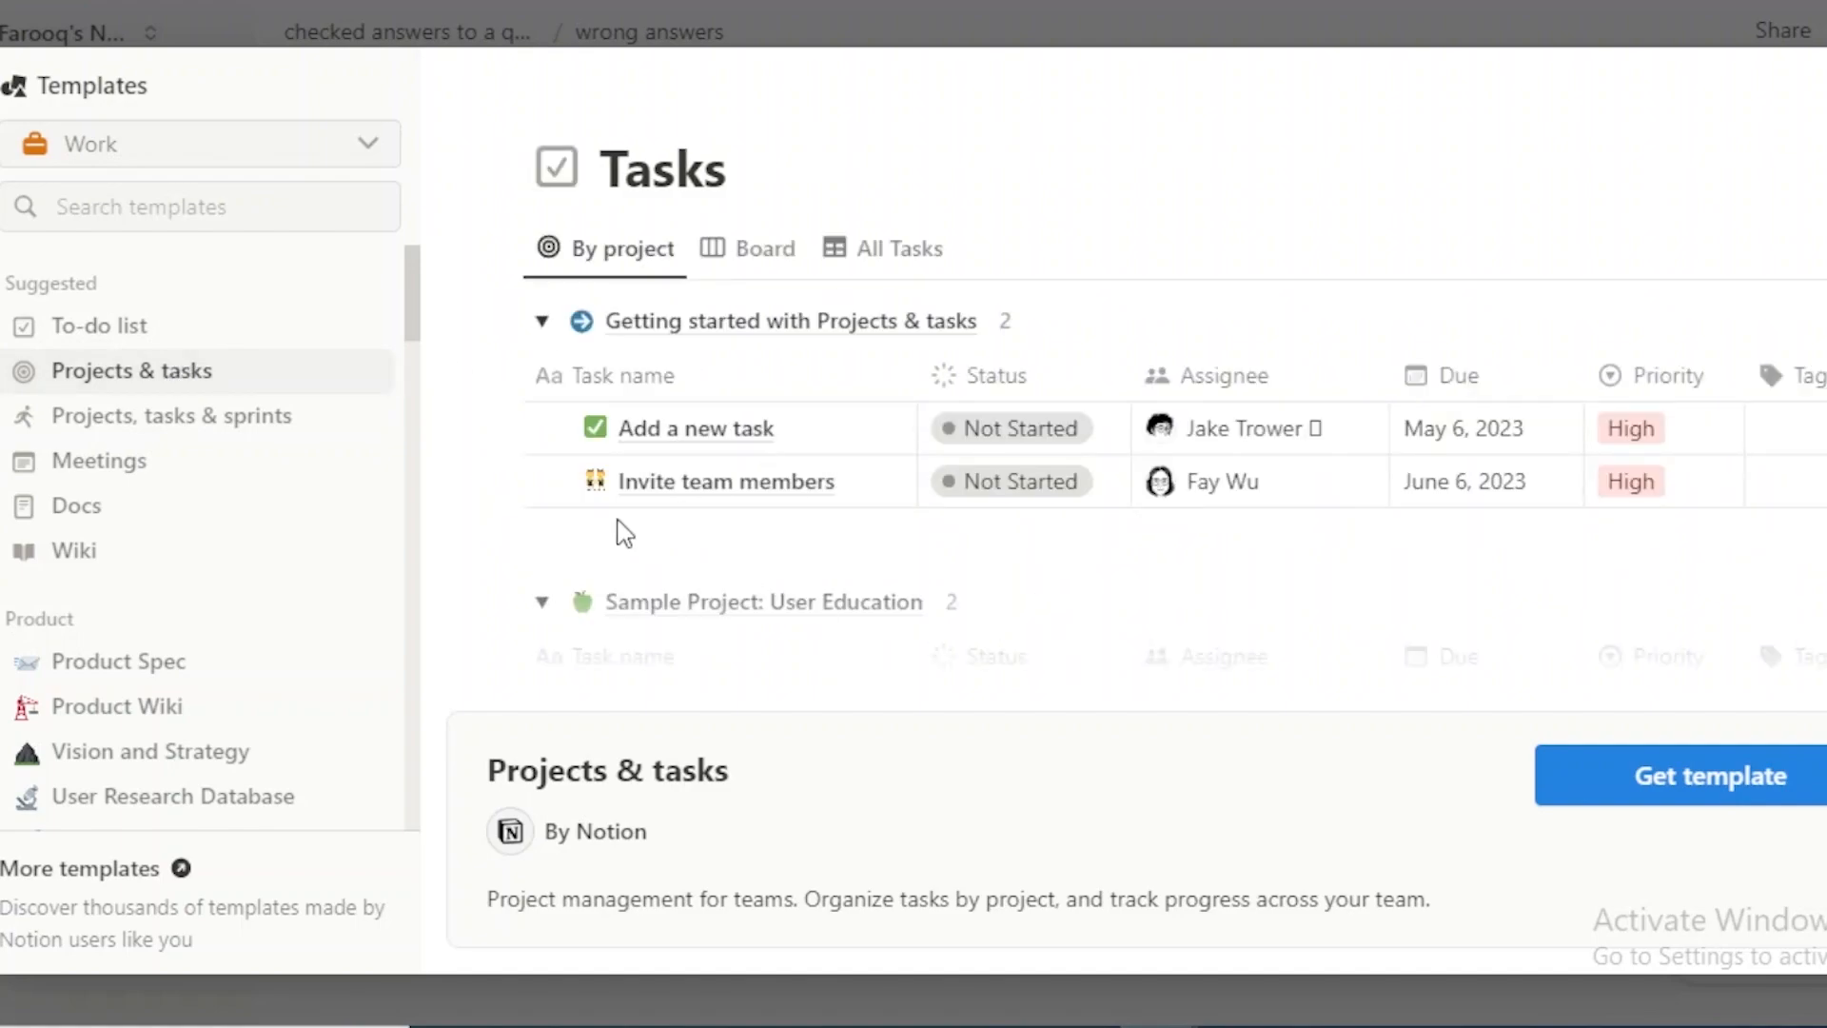
left_click(155, 430)
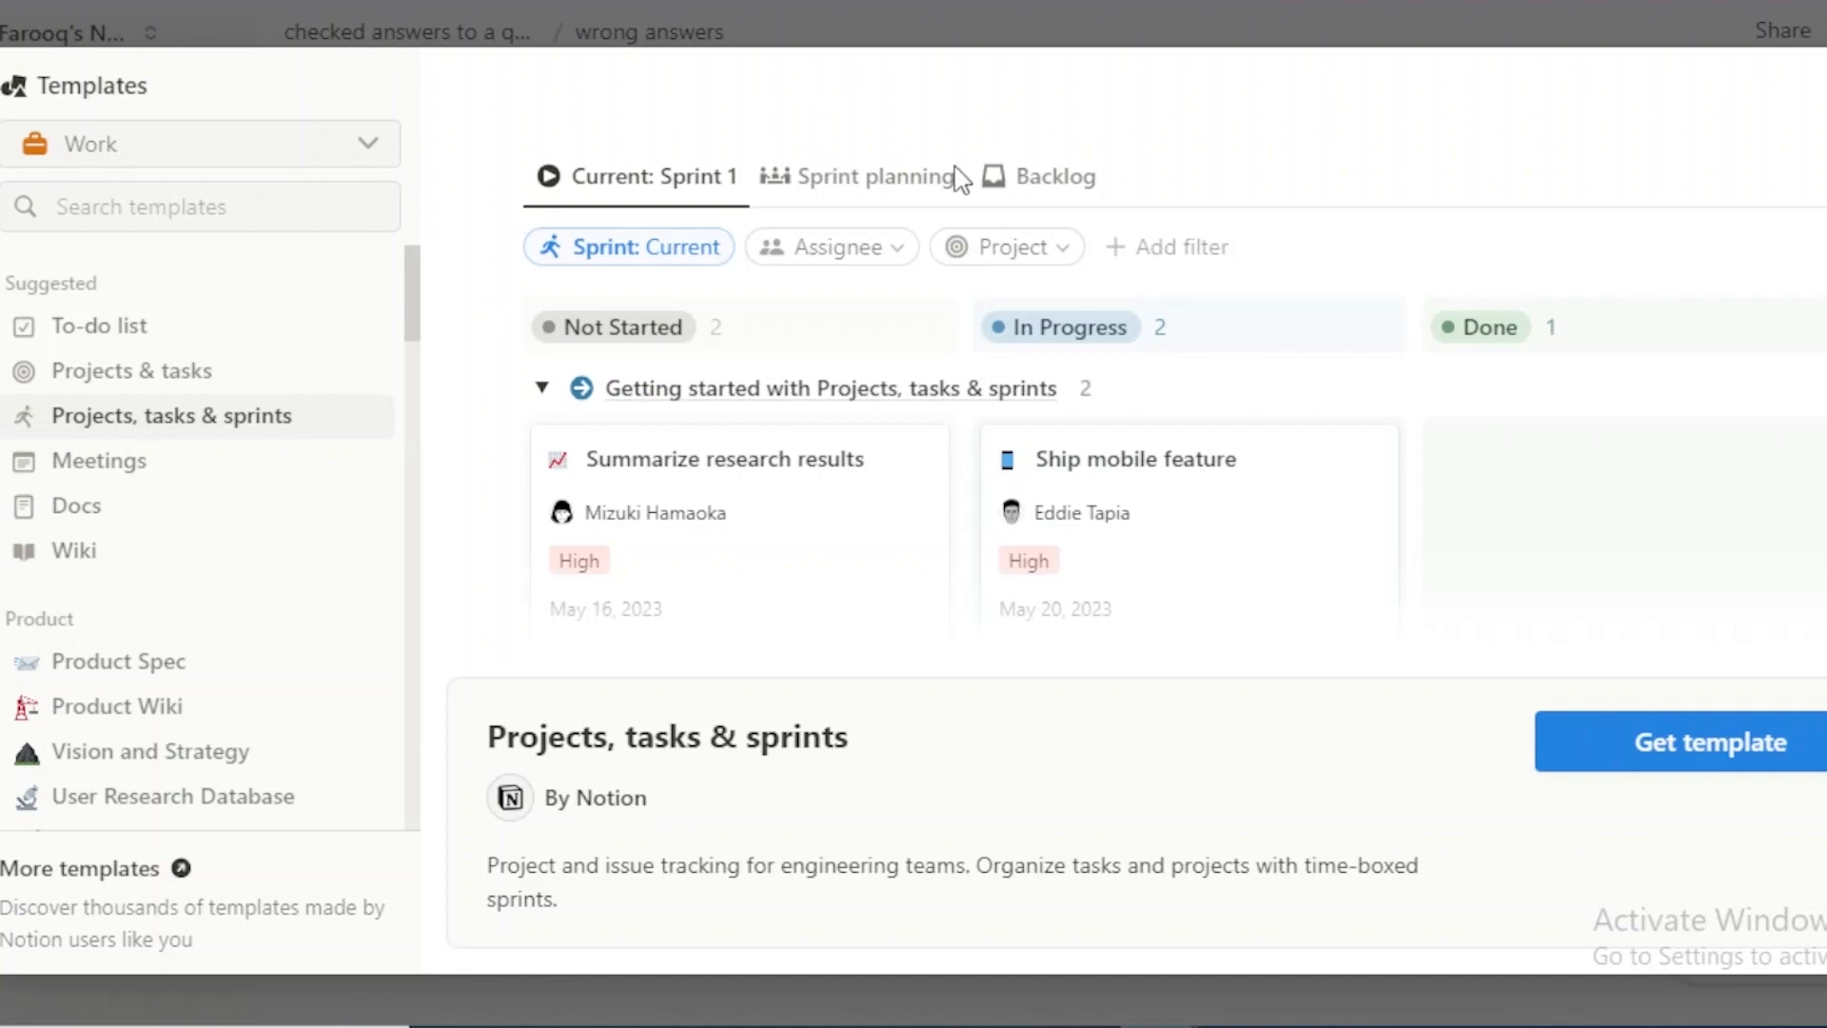
left_click(185, 324)
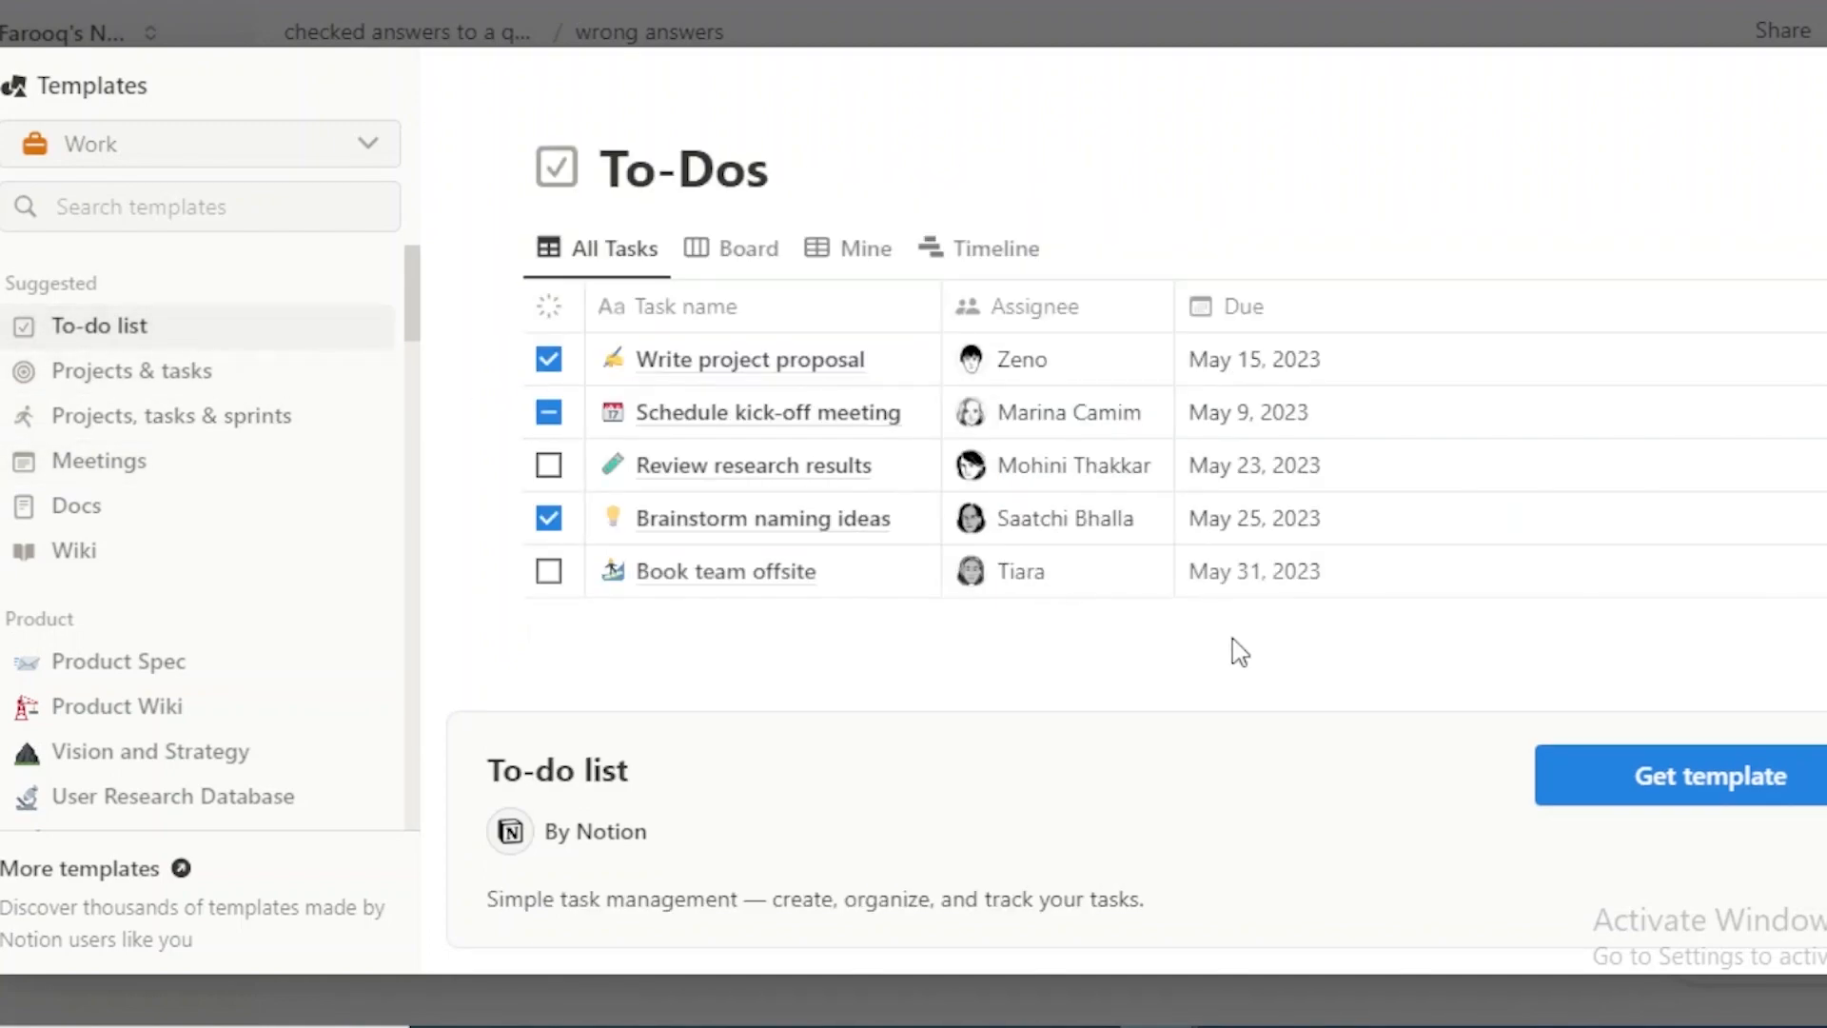
left_click(1749, 778)
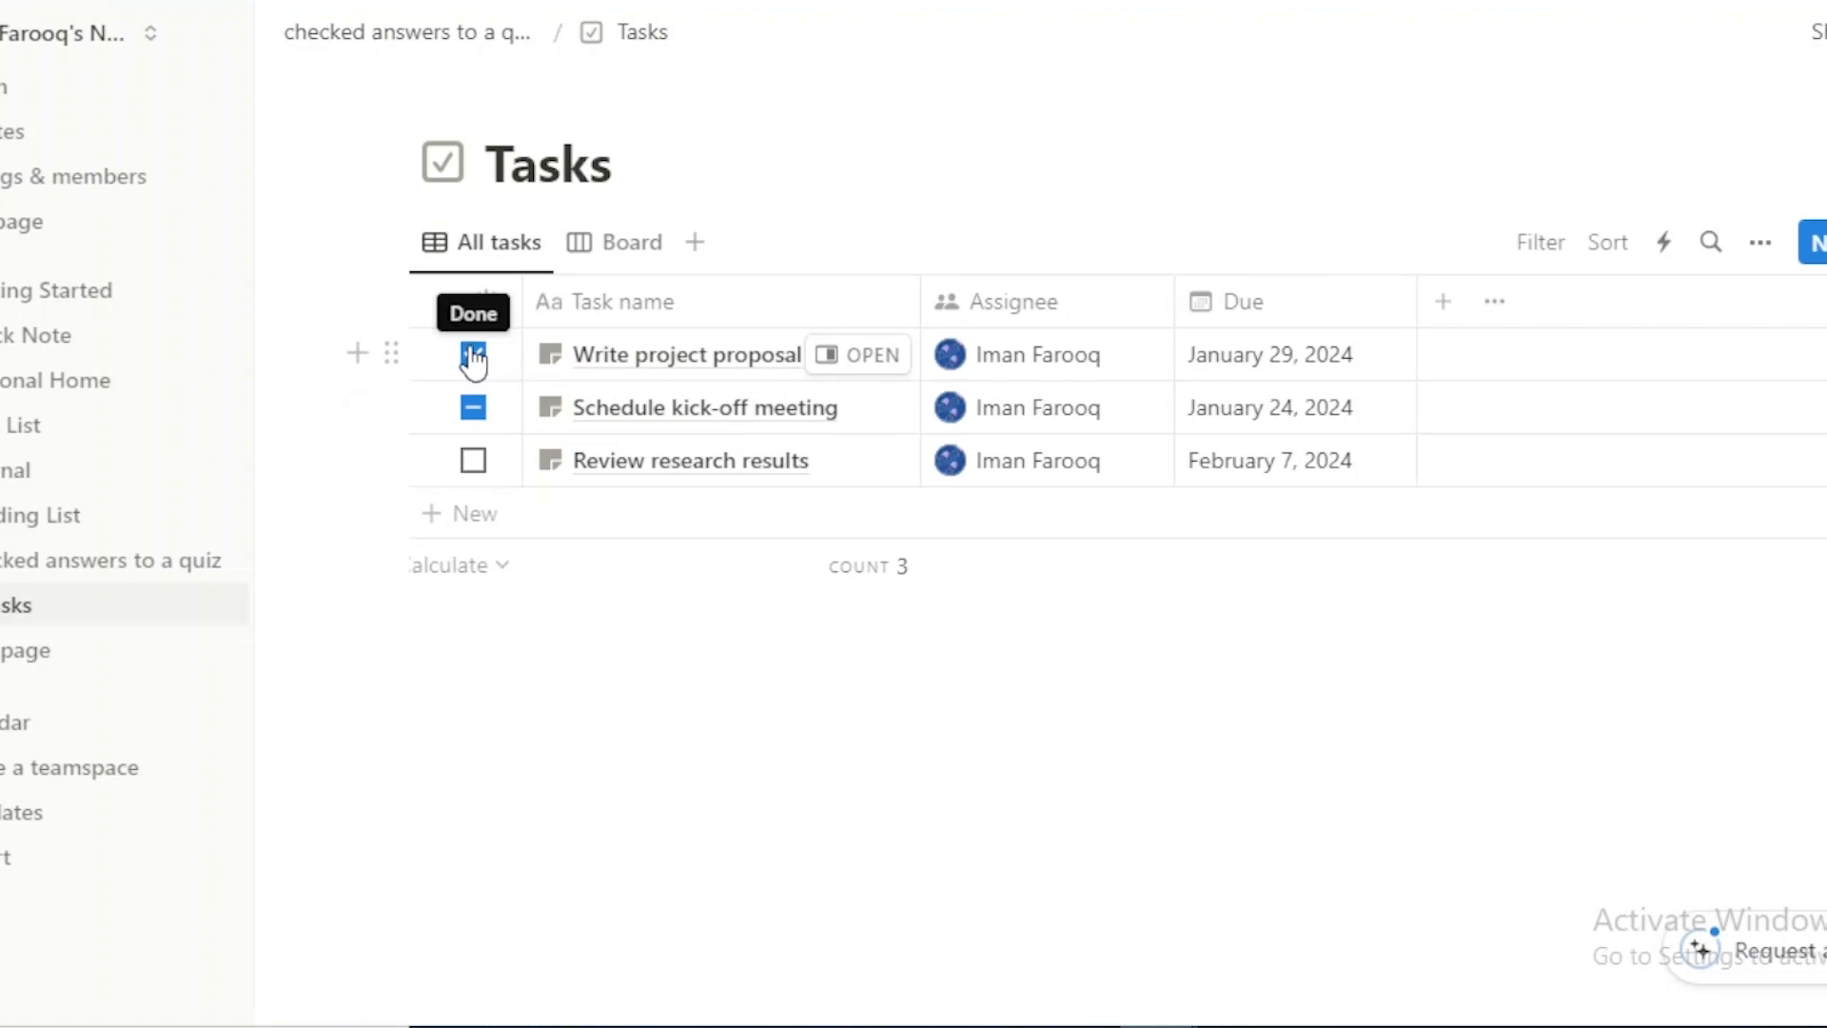
Step: Toggle the statuses of the Write project proposal and Schedule kick-off meeting tasks and leave both set to Done
left_click(473, 354)
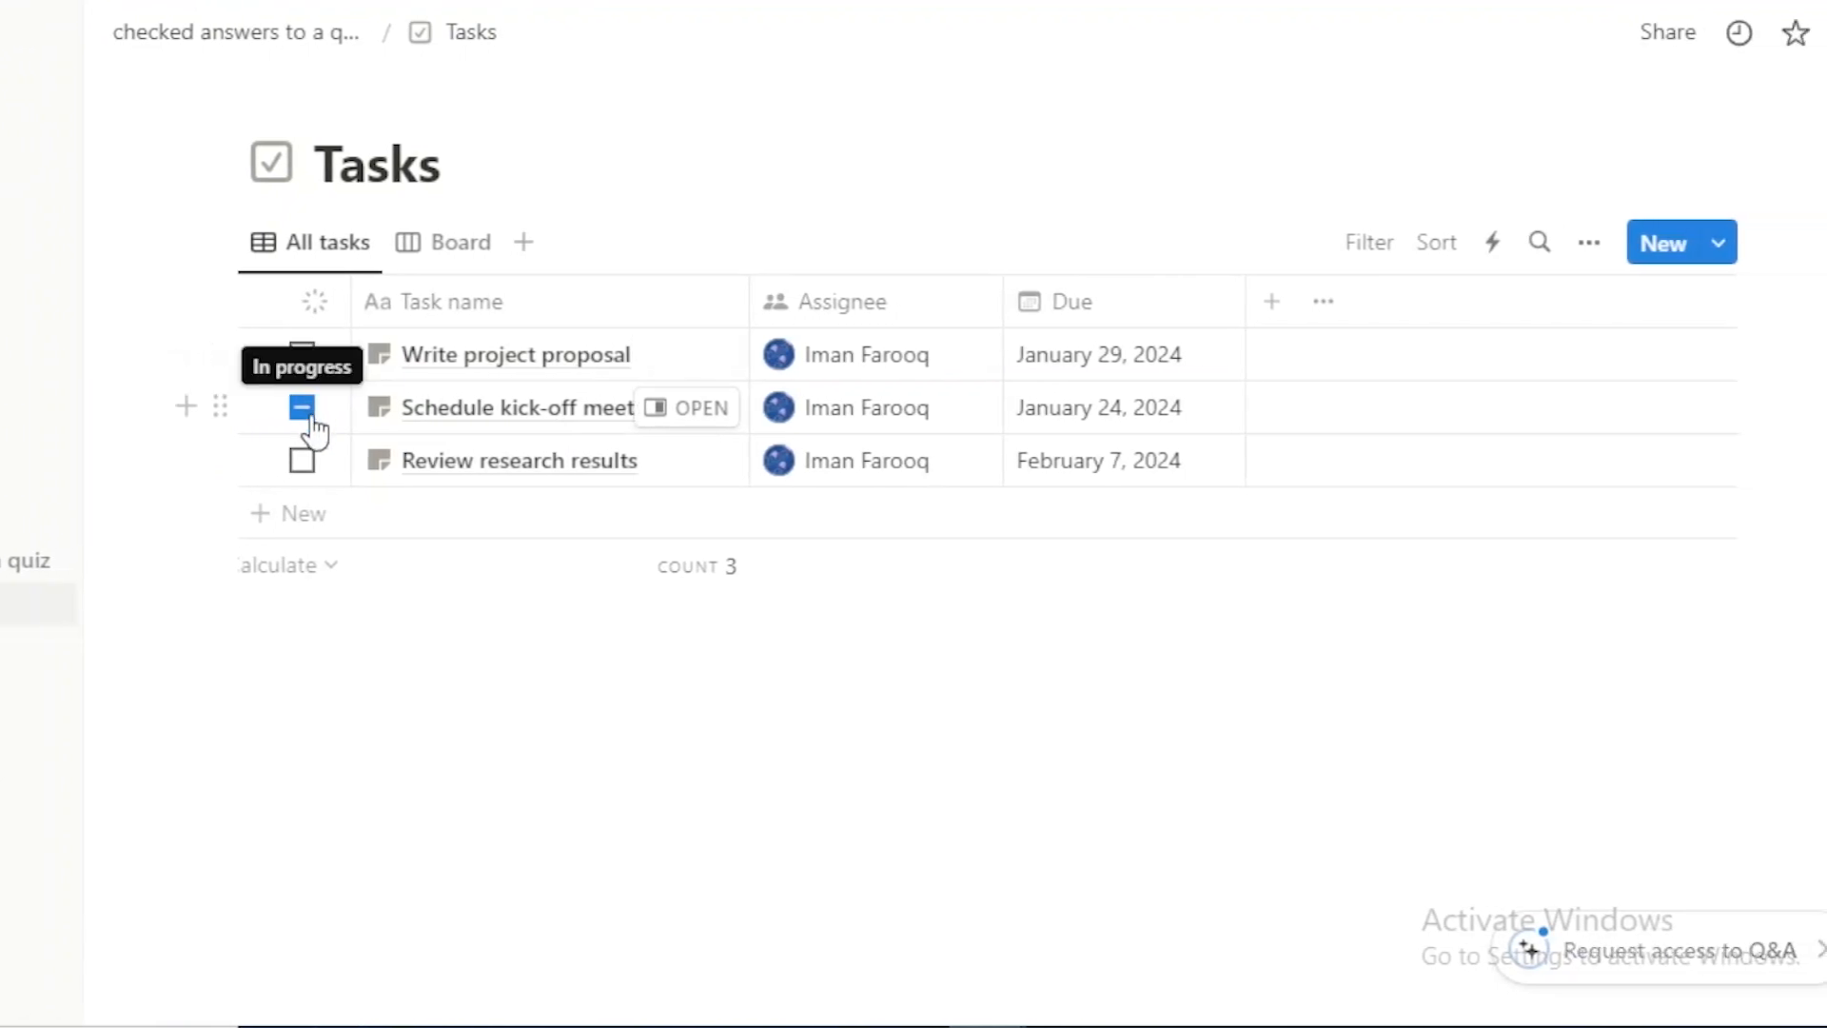
left_click(303, 411)
left_click(305, 411)
left_click(305, 413)
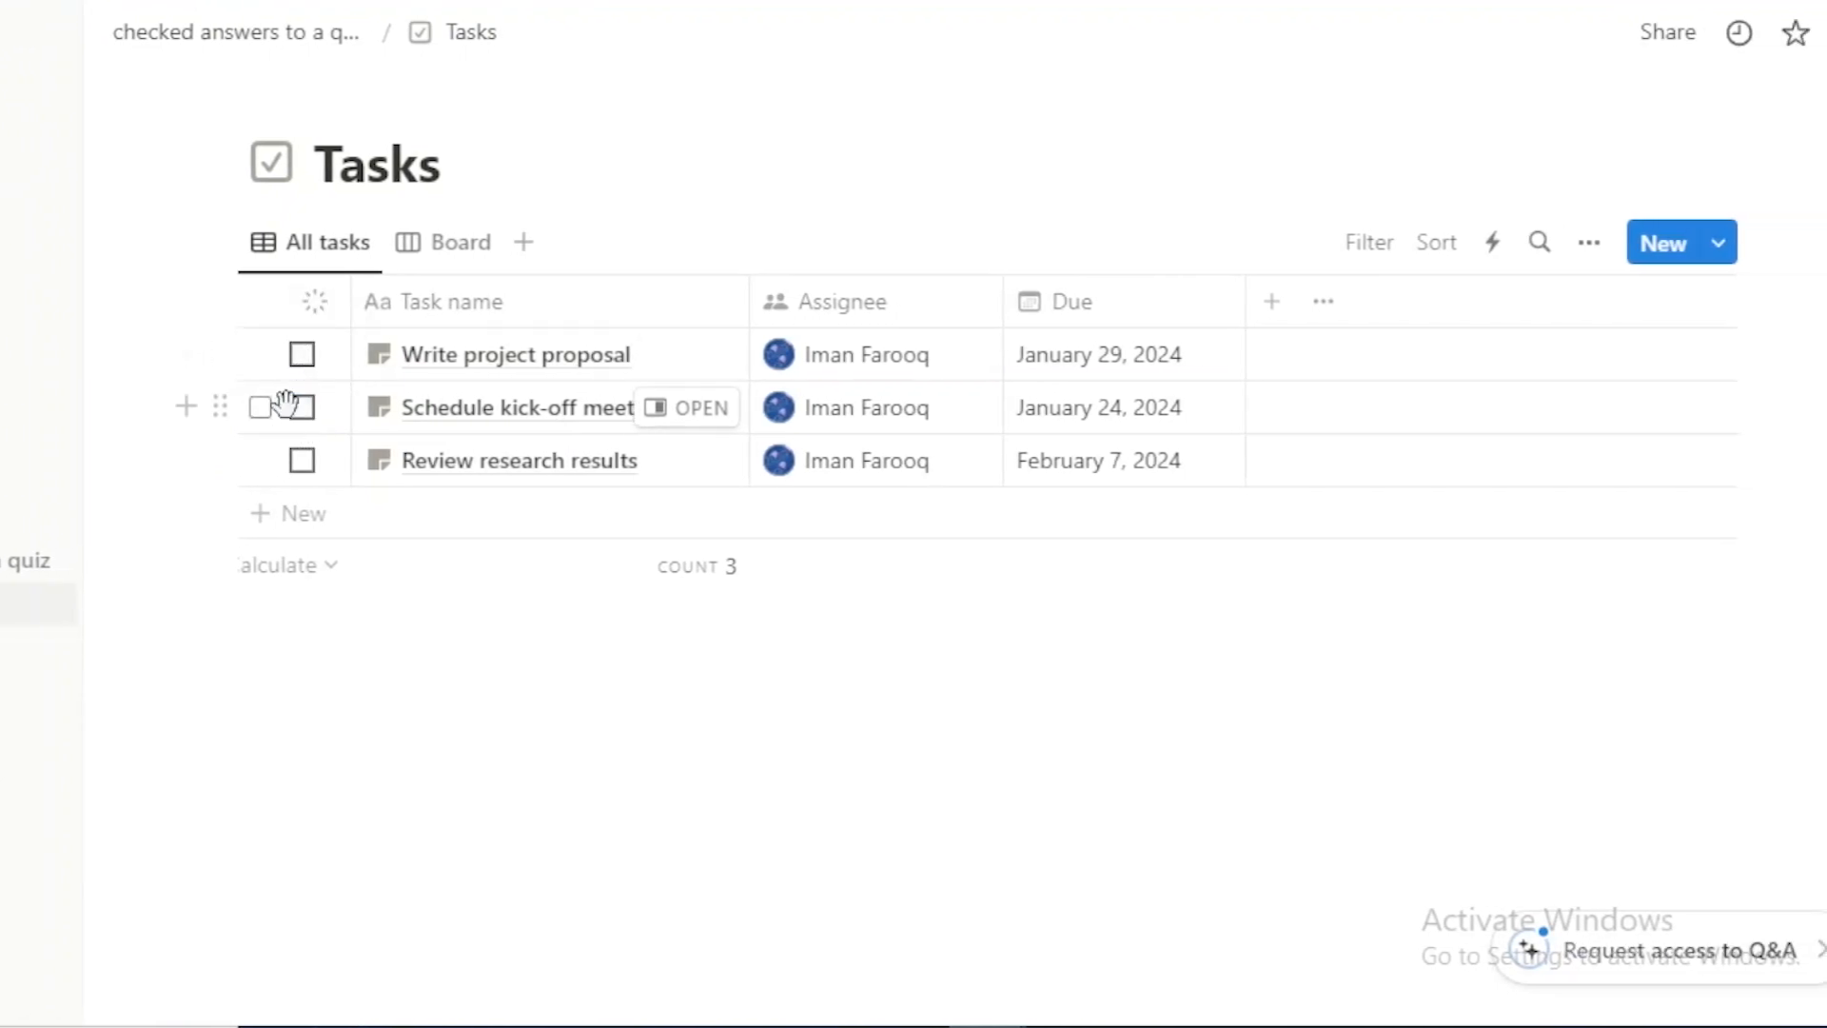
left_click(306, 420)
left_click(305, 421)
left_click(305, 359)
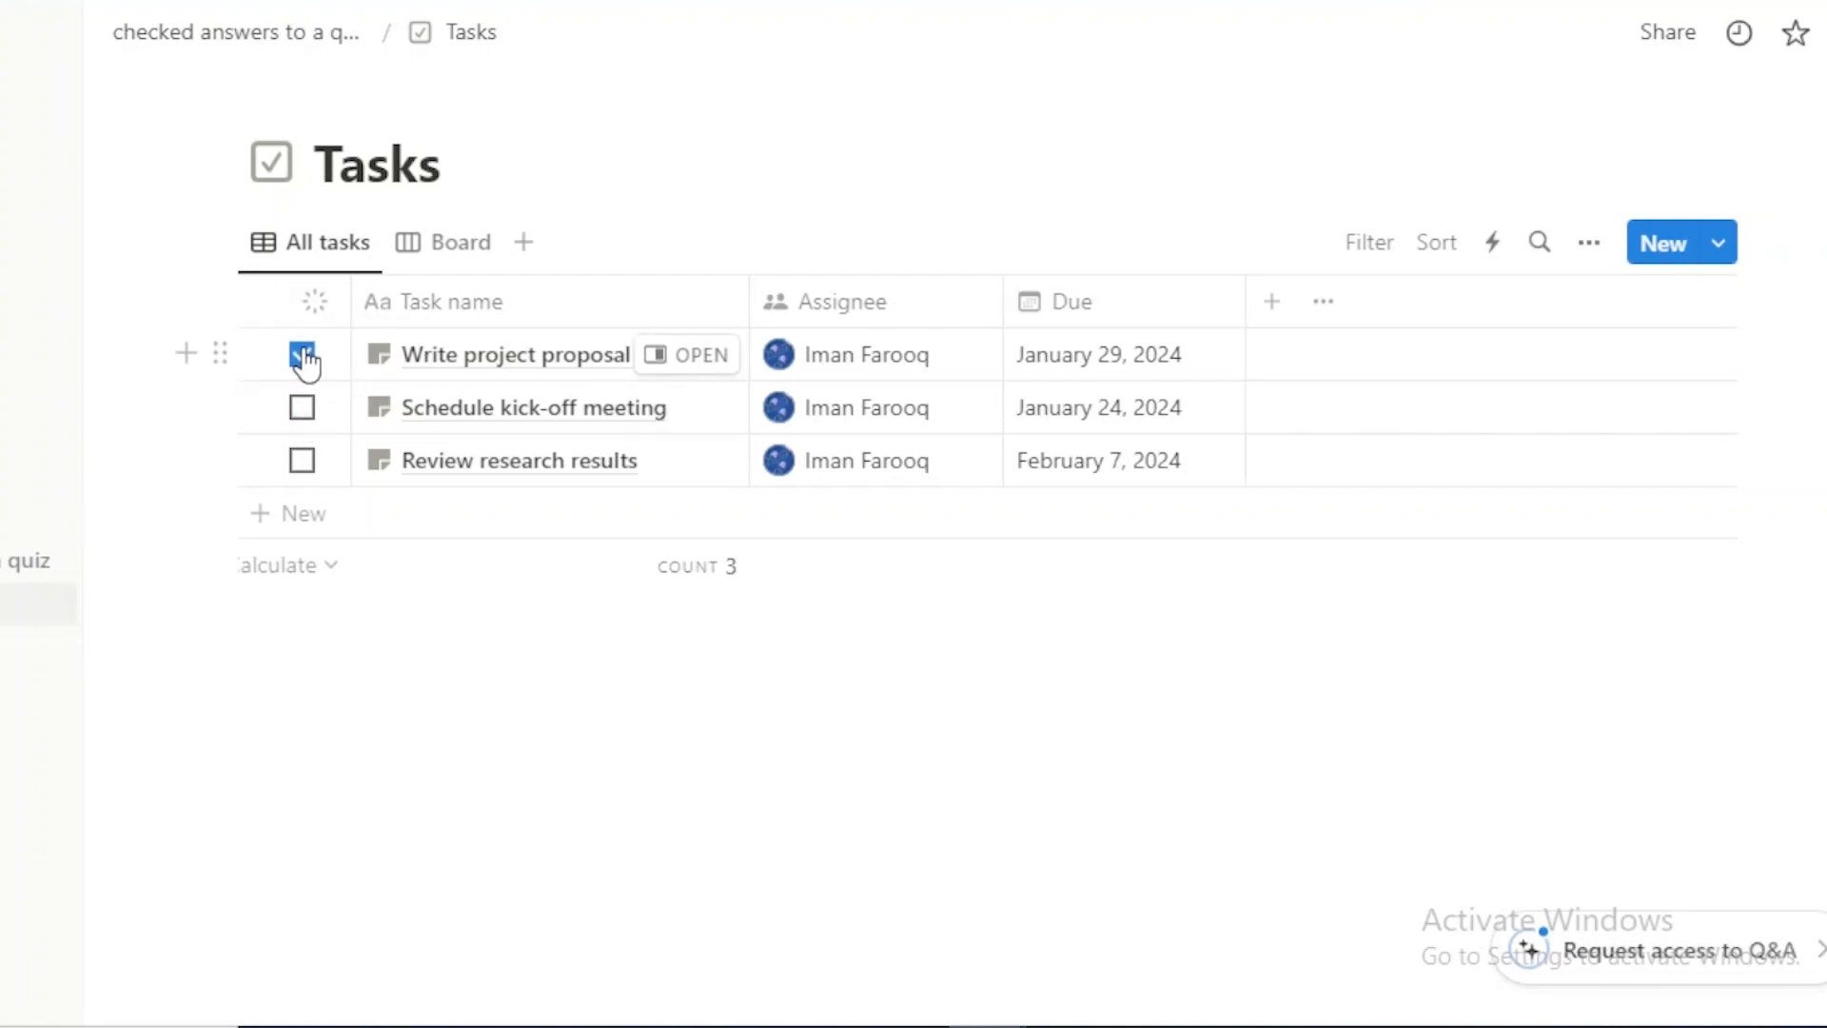
left_click(261, 409)
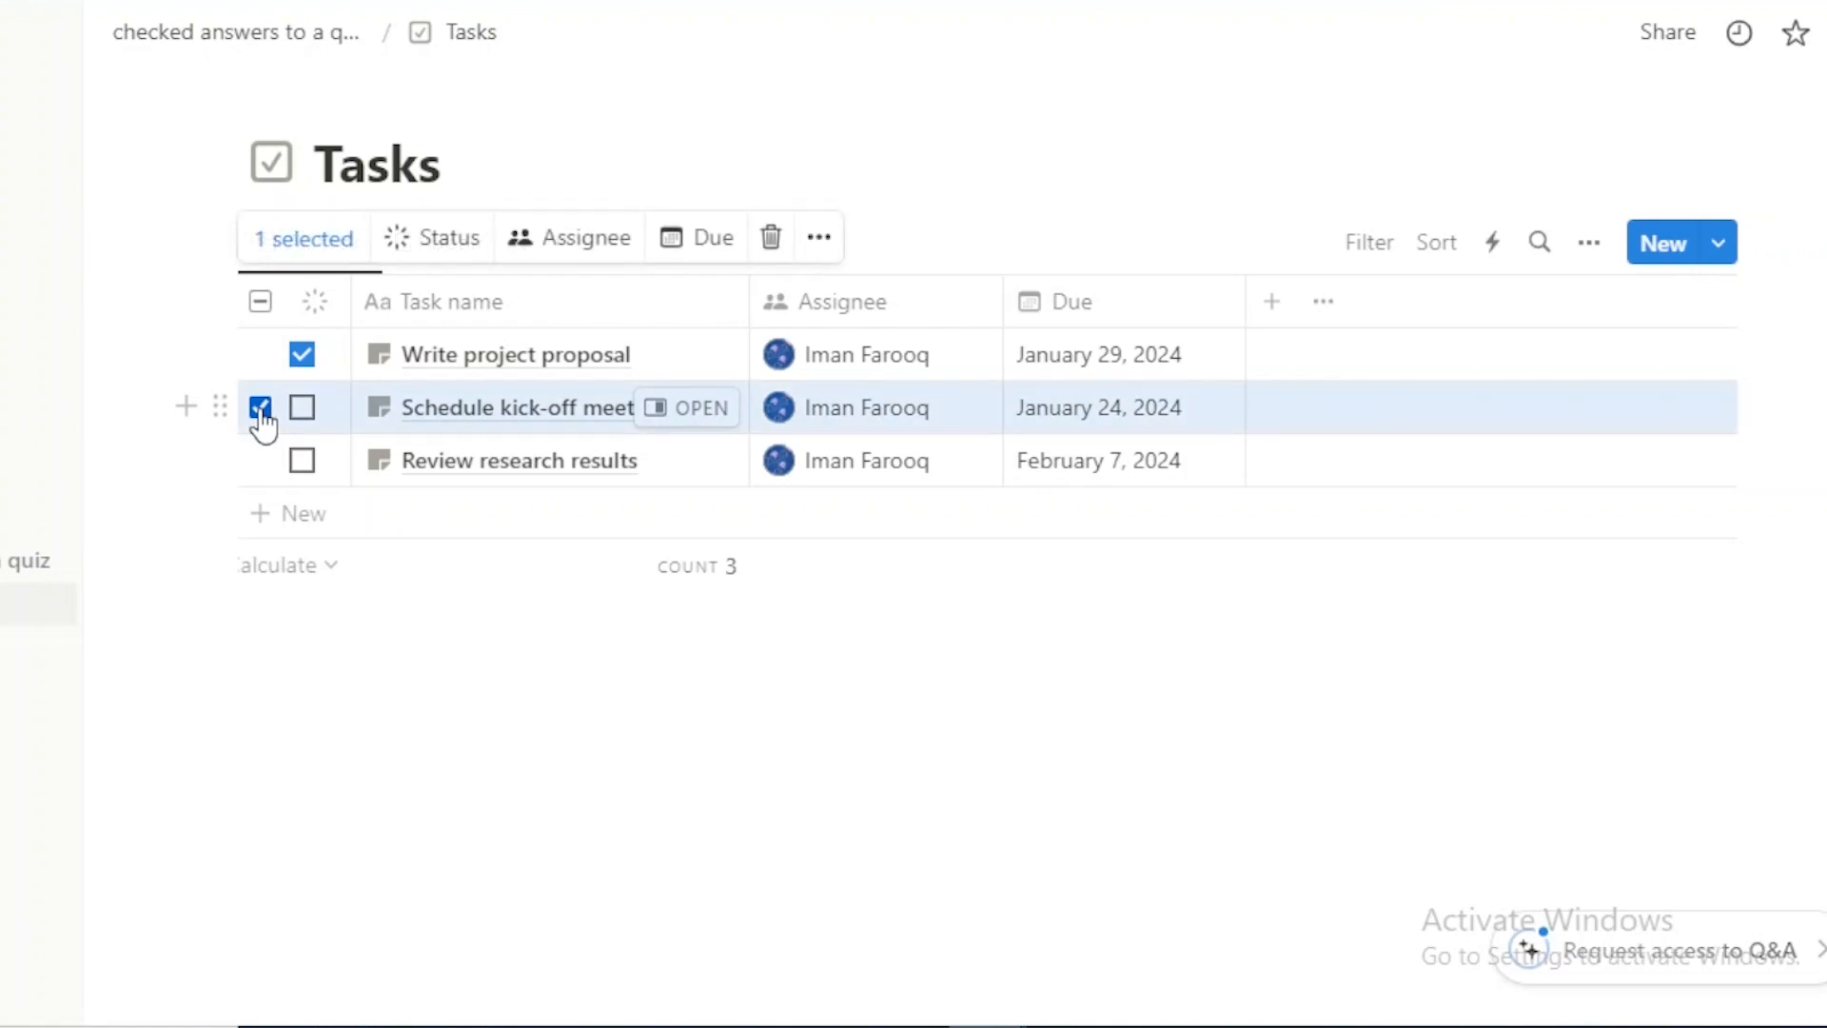
left_click(463, 249)
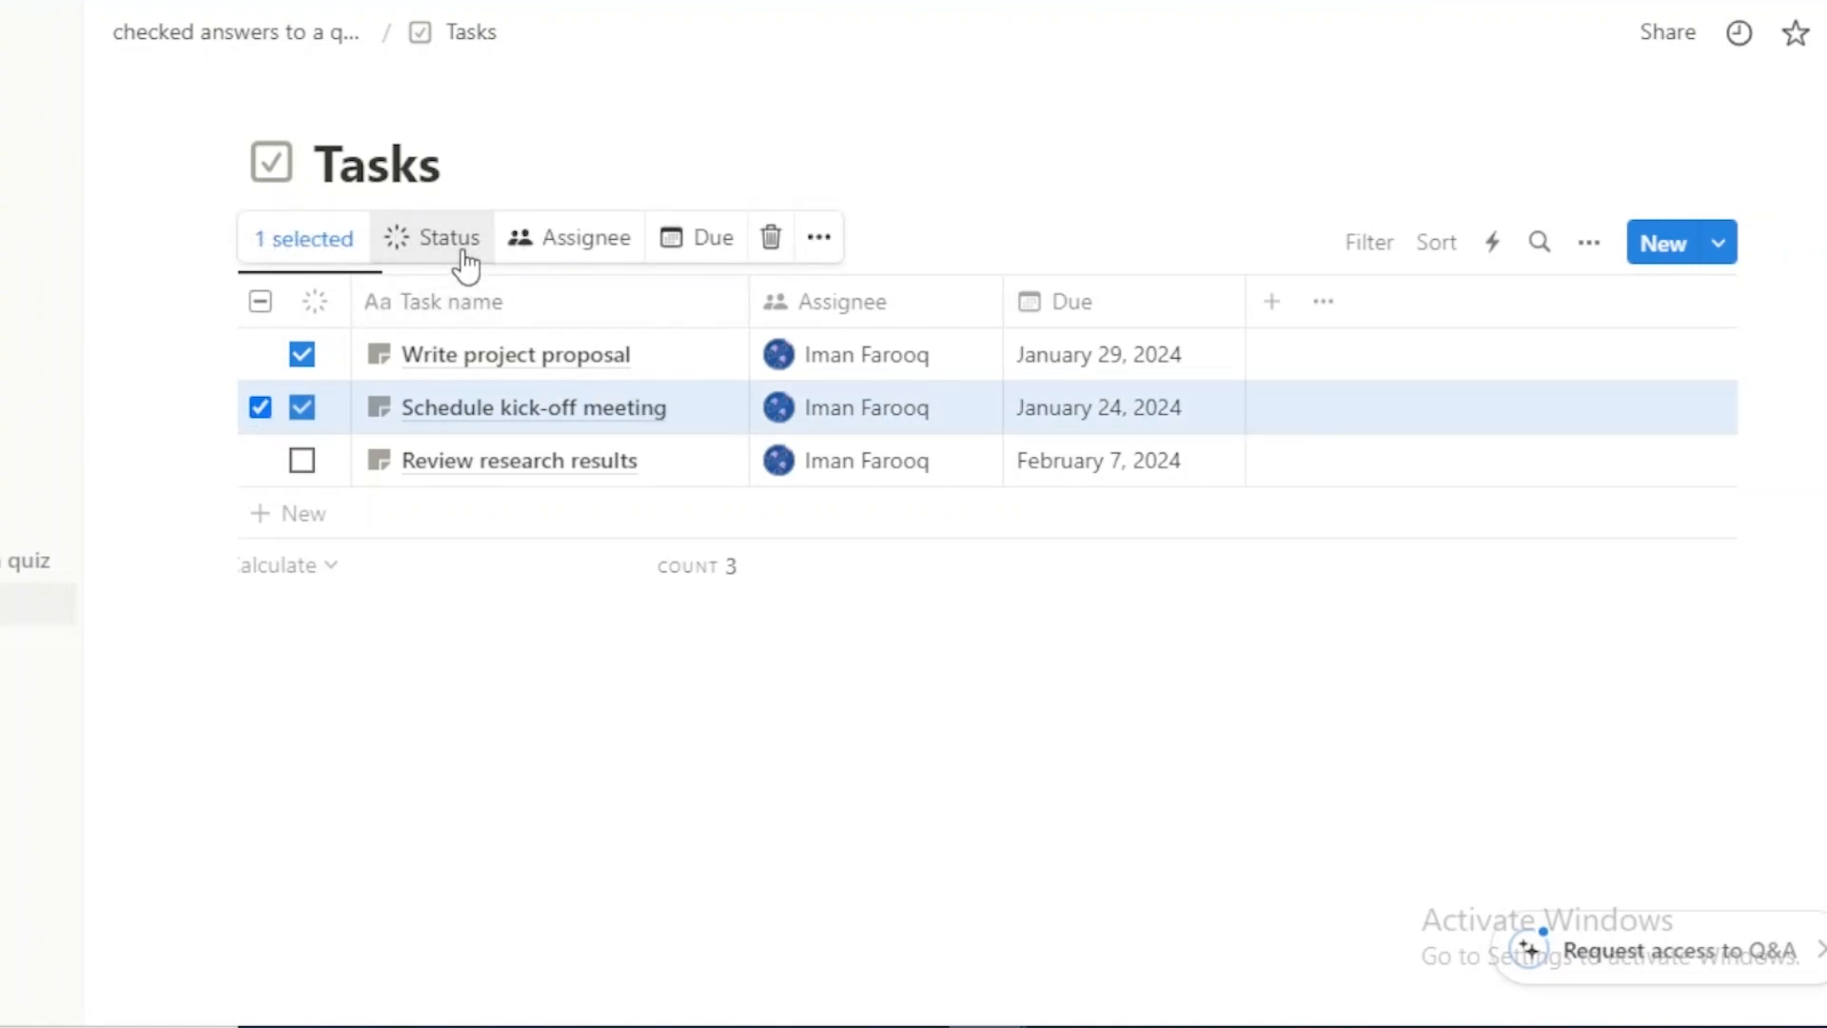
Step: View the assignee and due date options for the Schedule kick-off meeting task and close them without changes
left_click(535, 270)
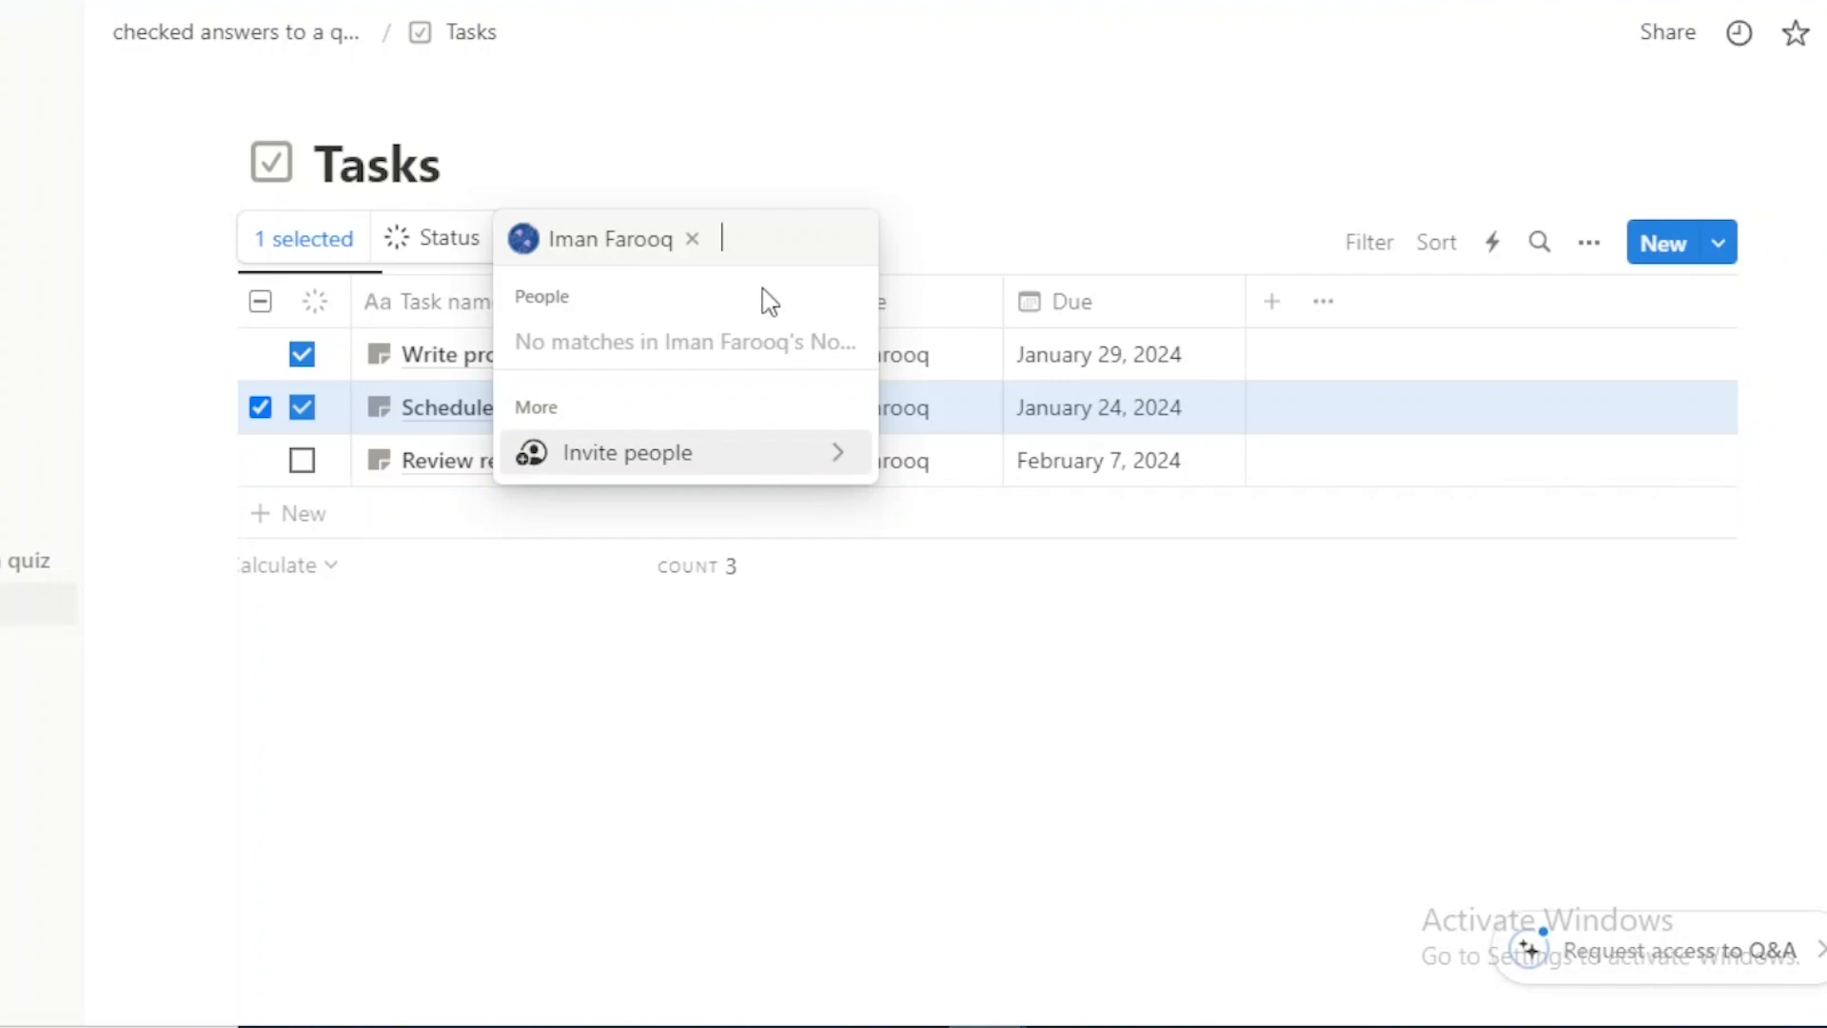
key("Escape")
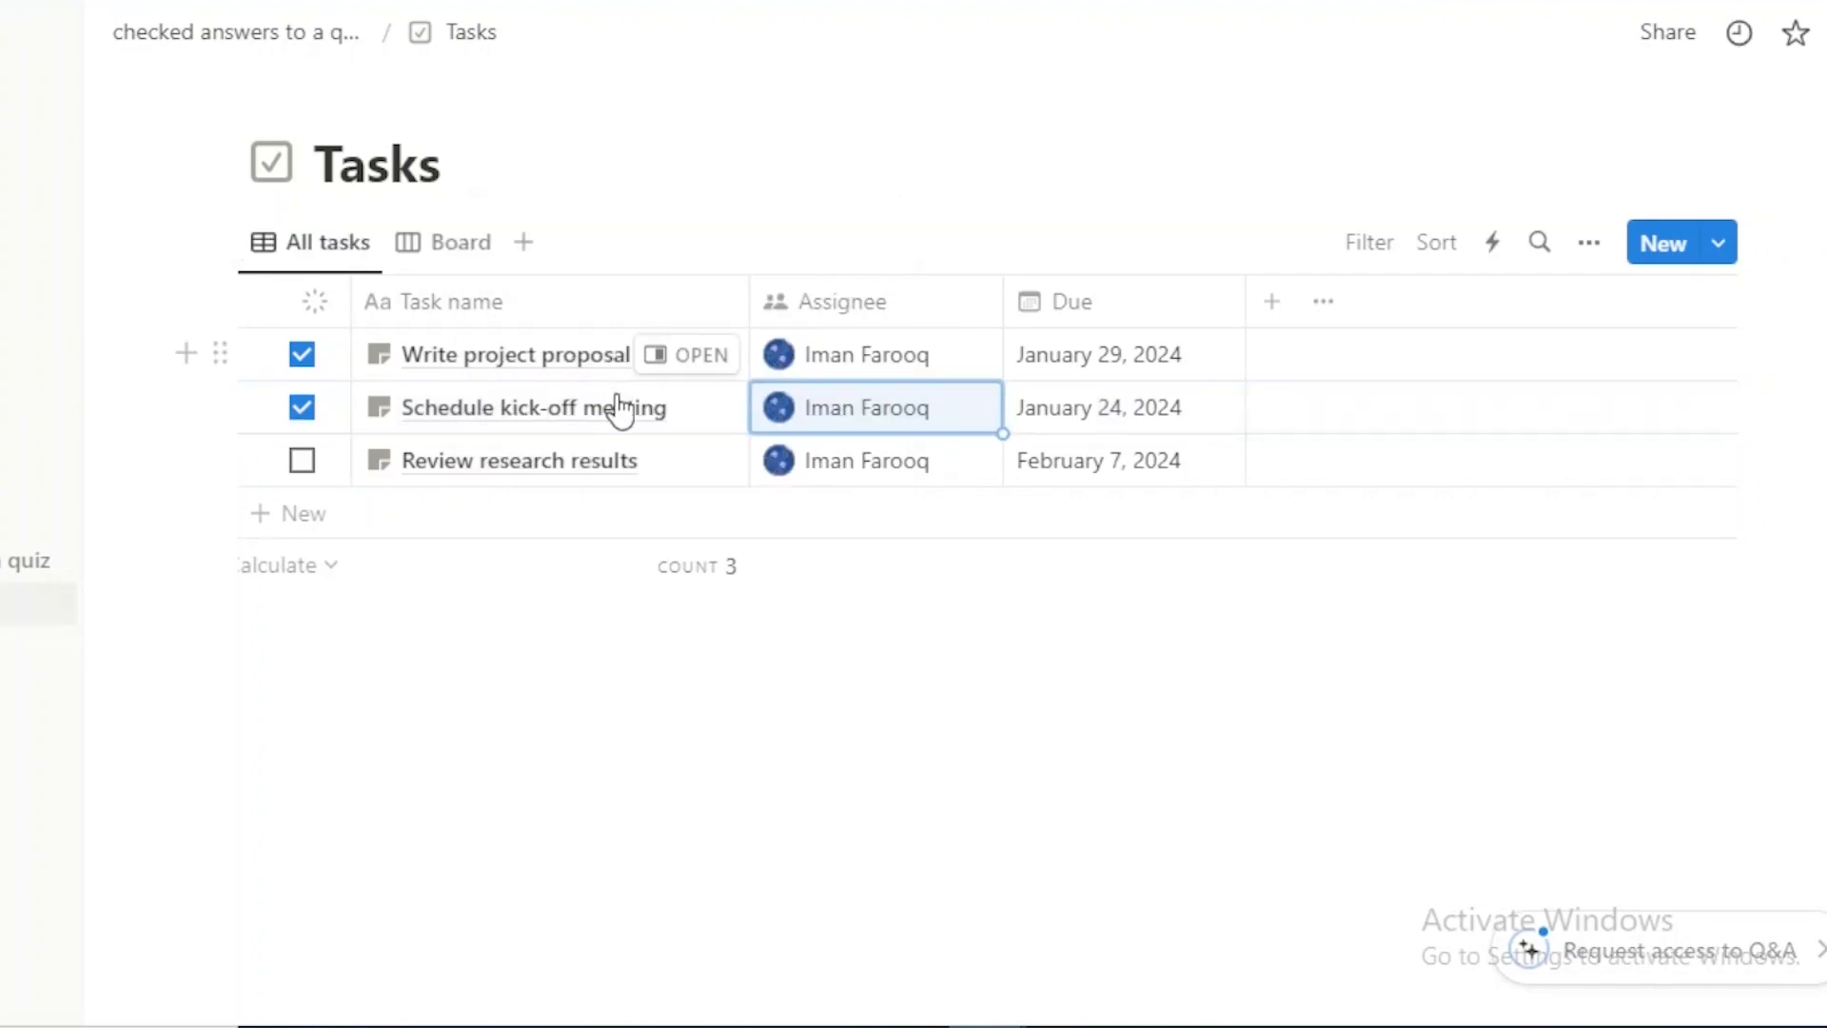
left_click(259, 410)
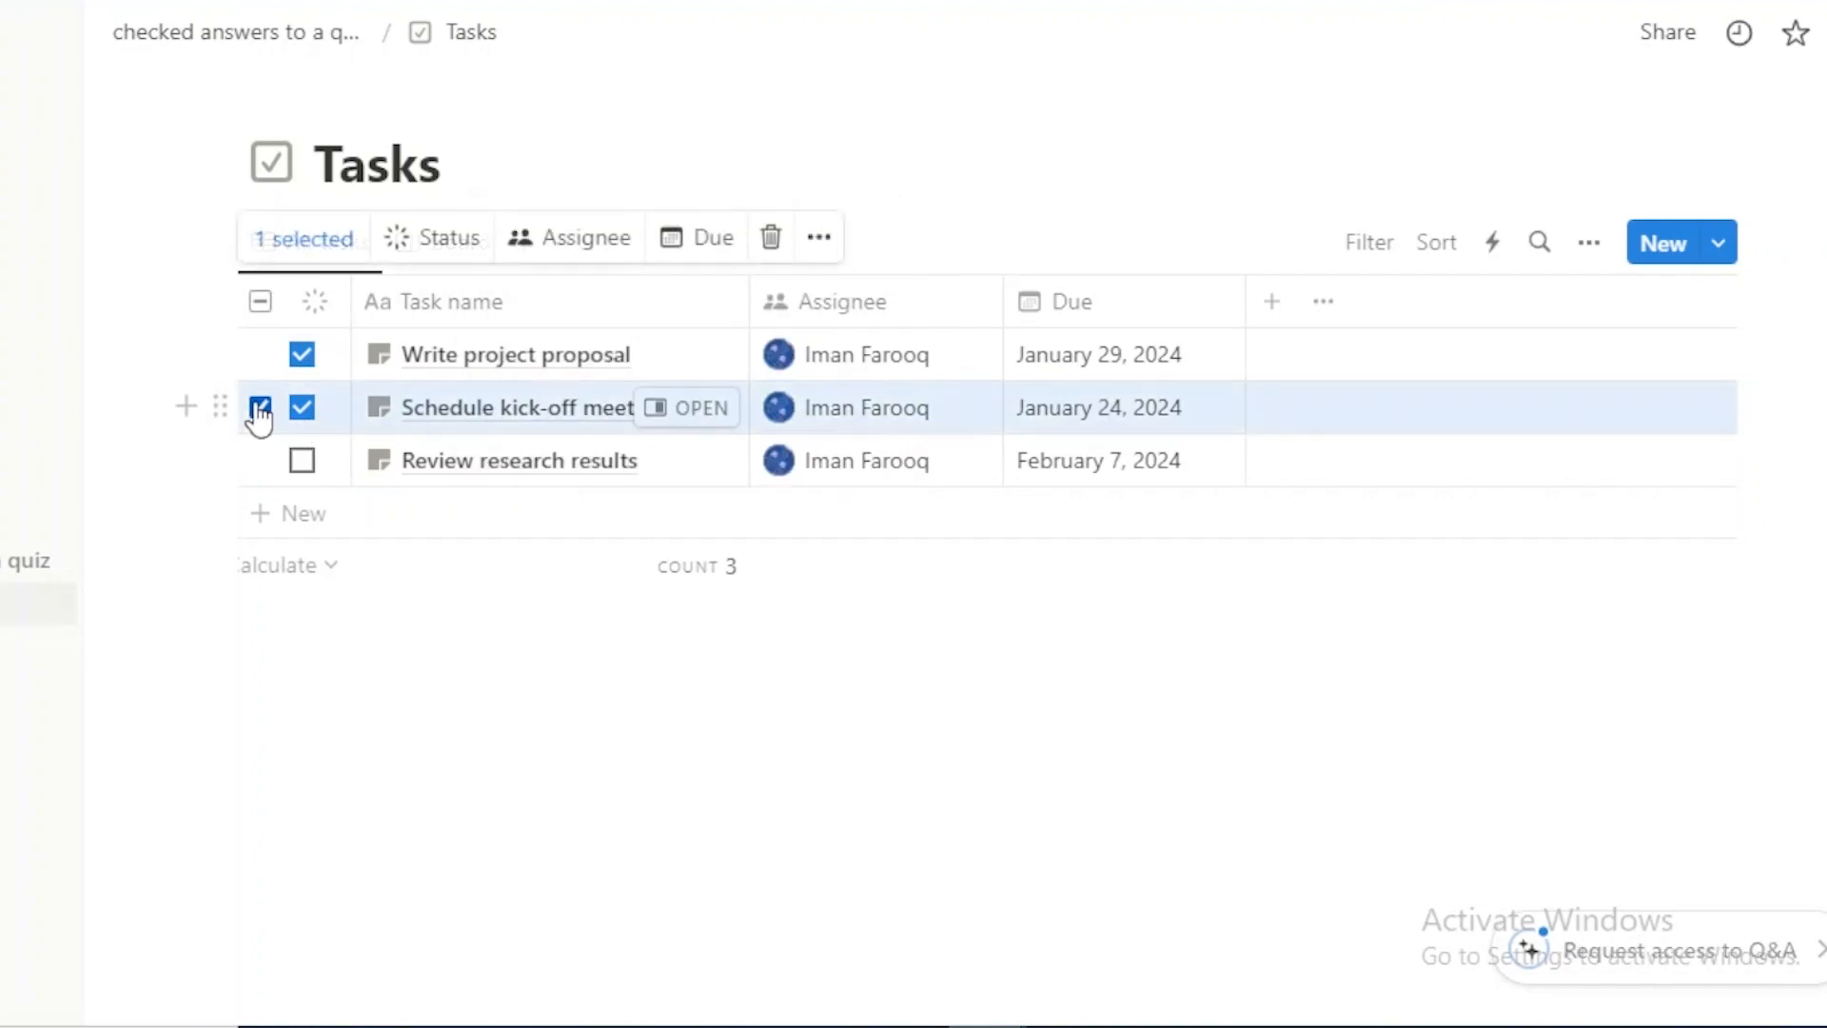
left_click(739, 236)
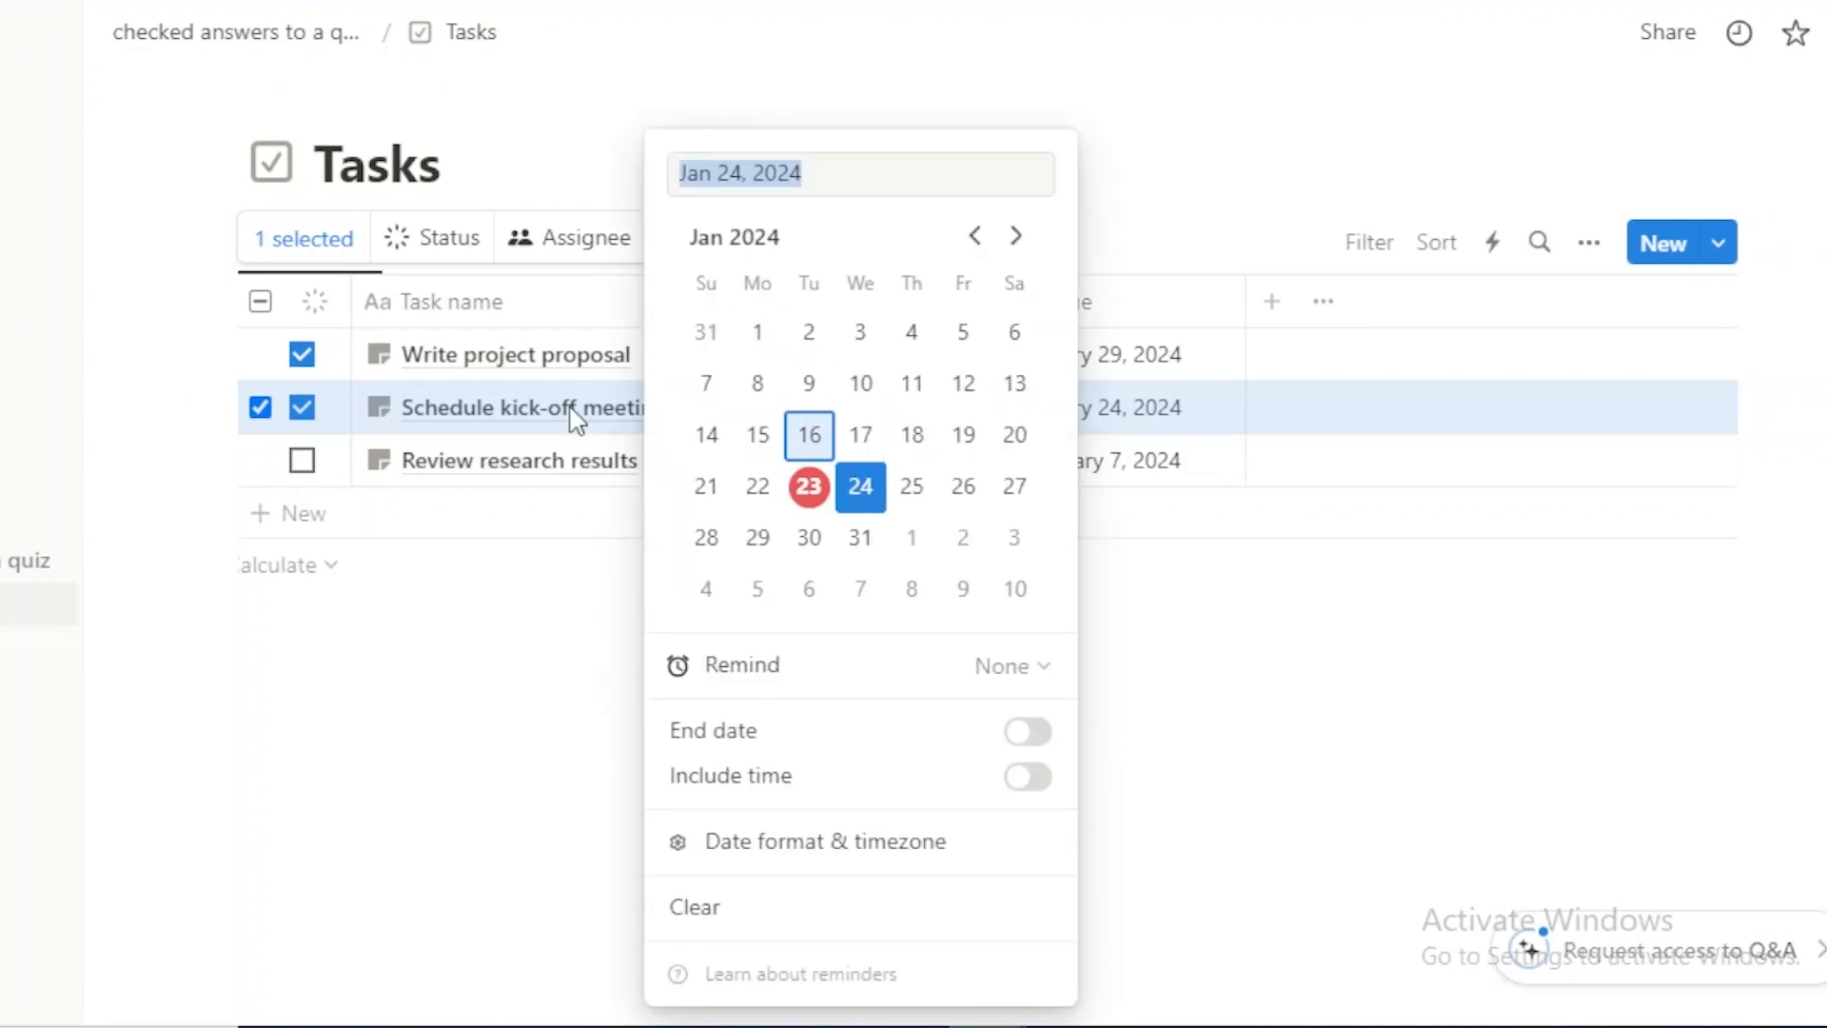
left_click(505, 470)
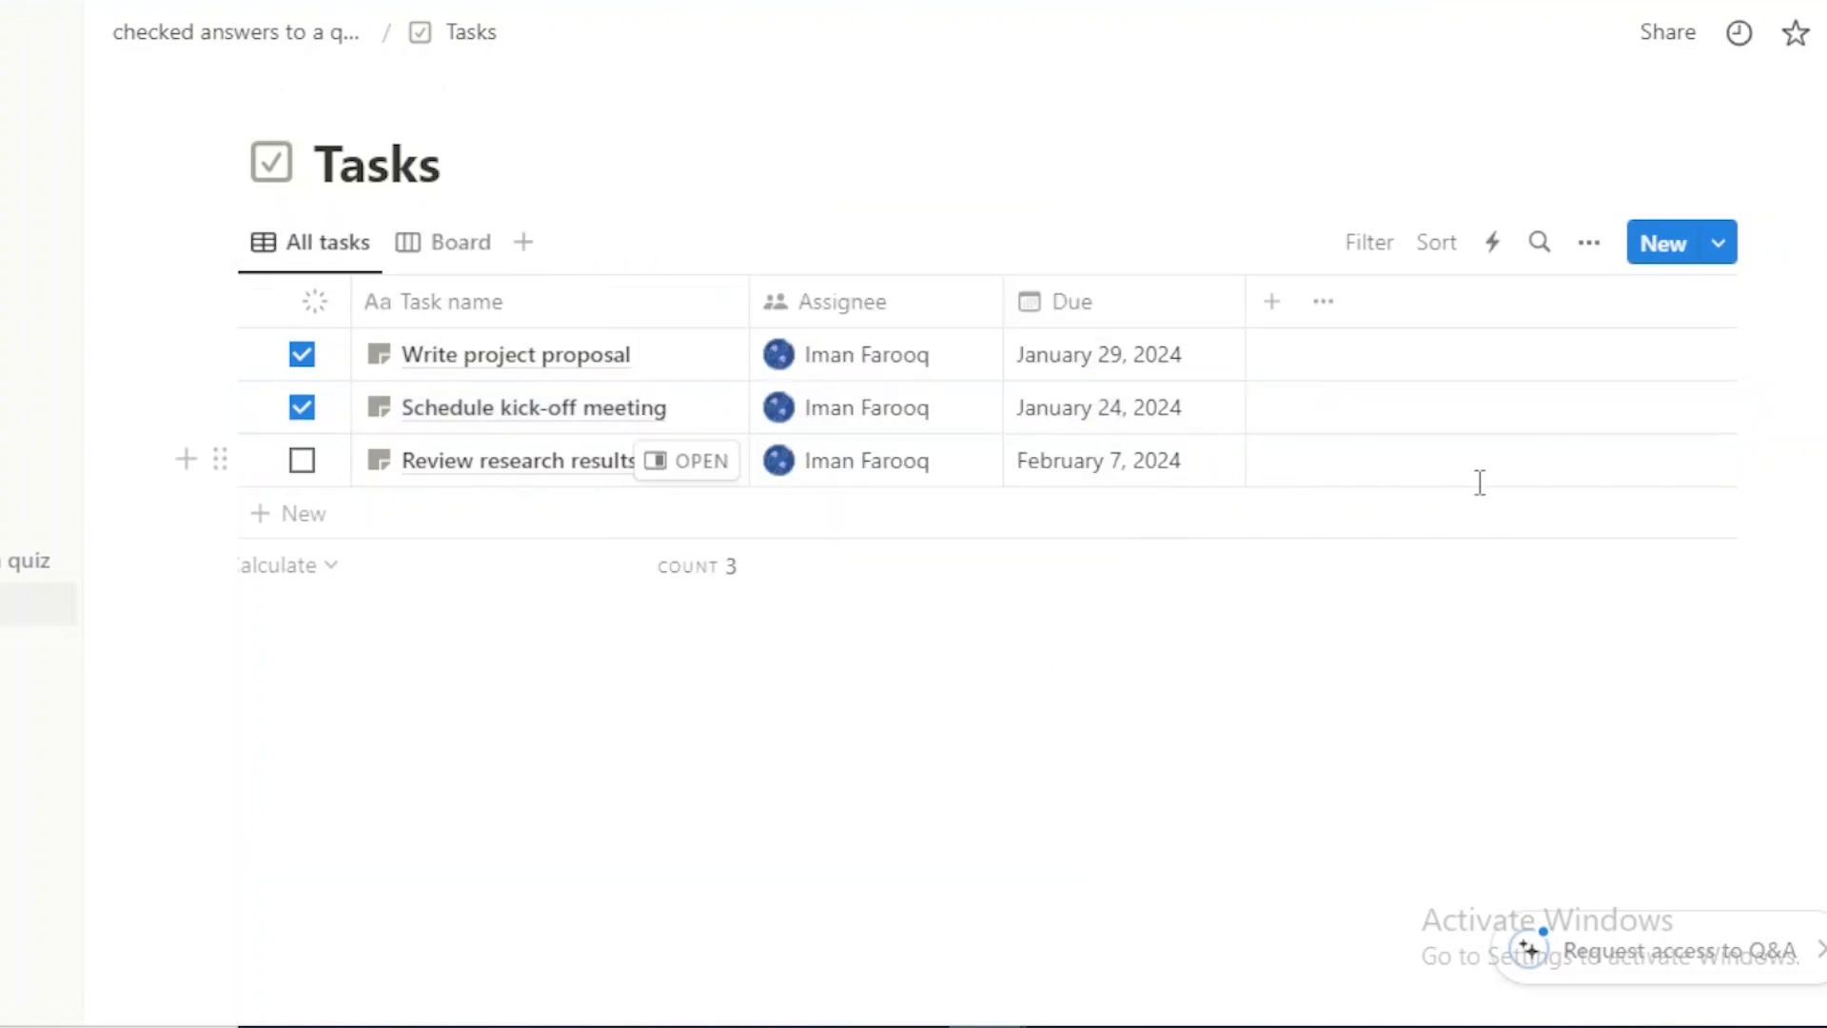
left_click(1475, 481)
Step: Add a filter on the Summary property to the All tasks view
left_click(1370, 242)
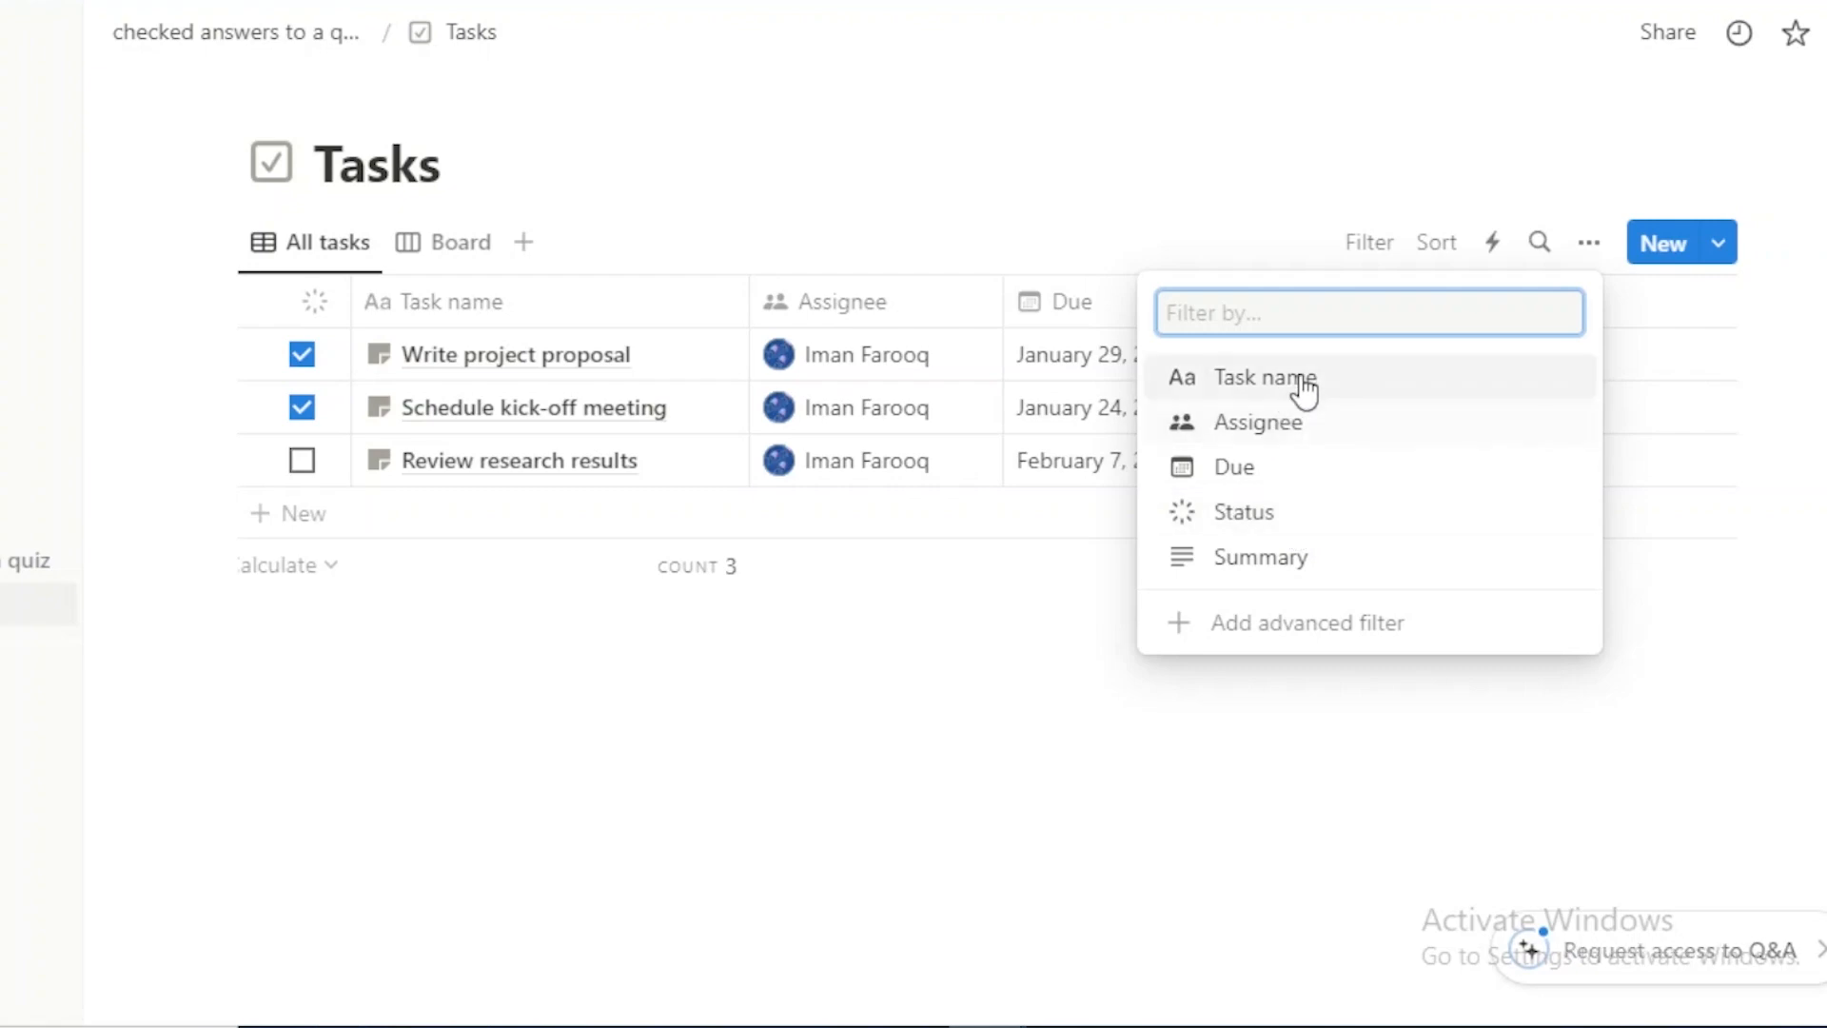
left_click(1303, 561)
left_click(1432, 269)
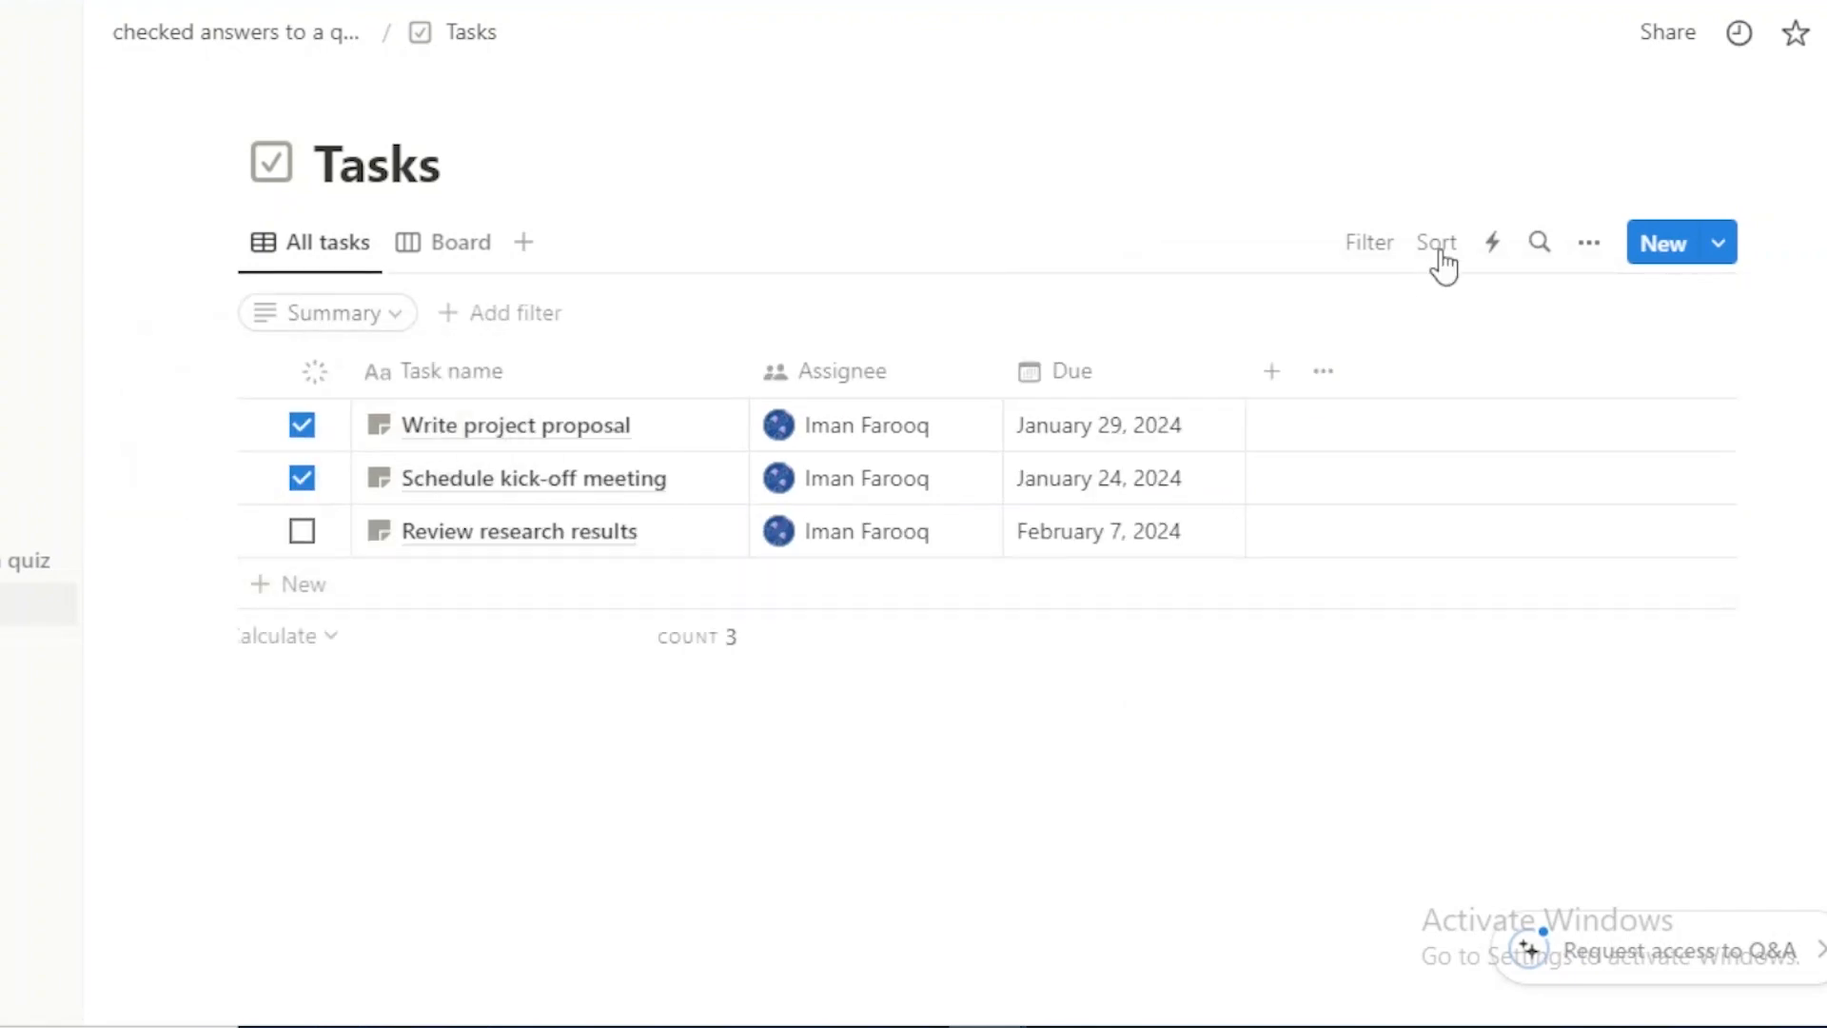
Step: View the sort properties available for the task table and open its automations
left_click(1441, 244)
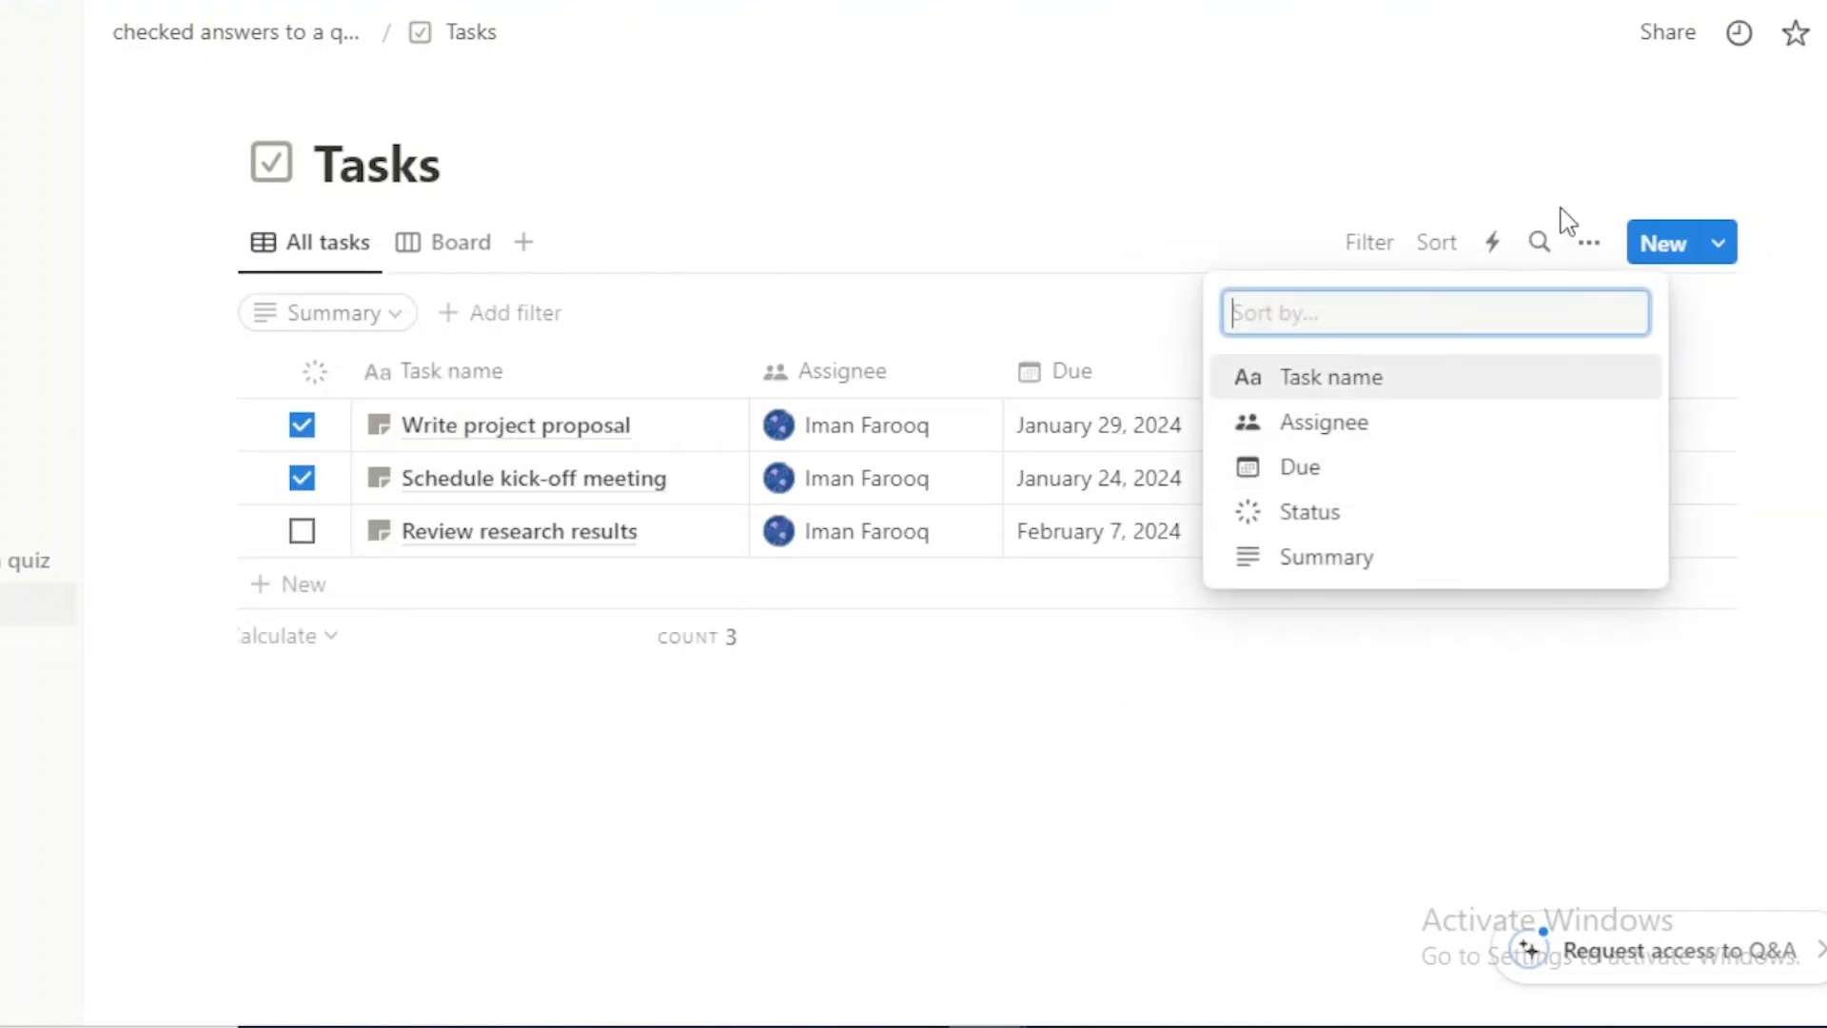
left_click(1490, 243)
left_click(1491, 245)
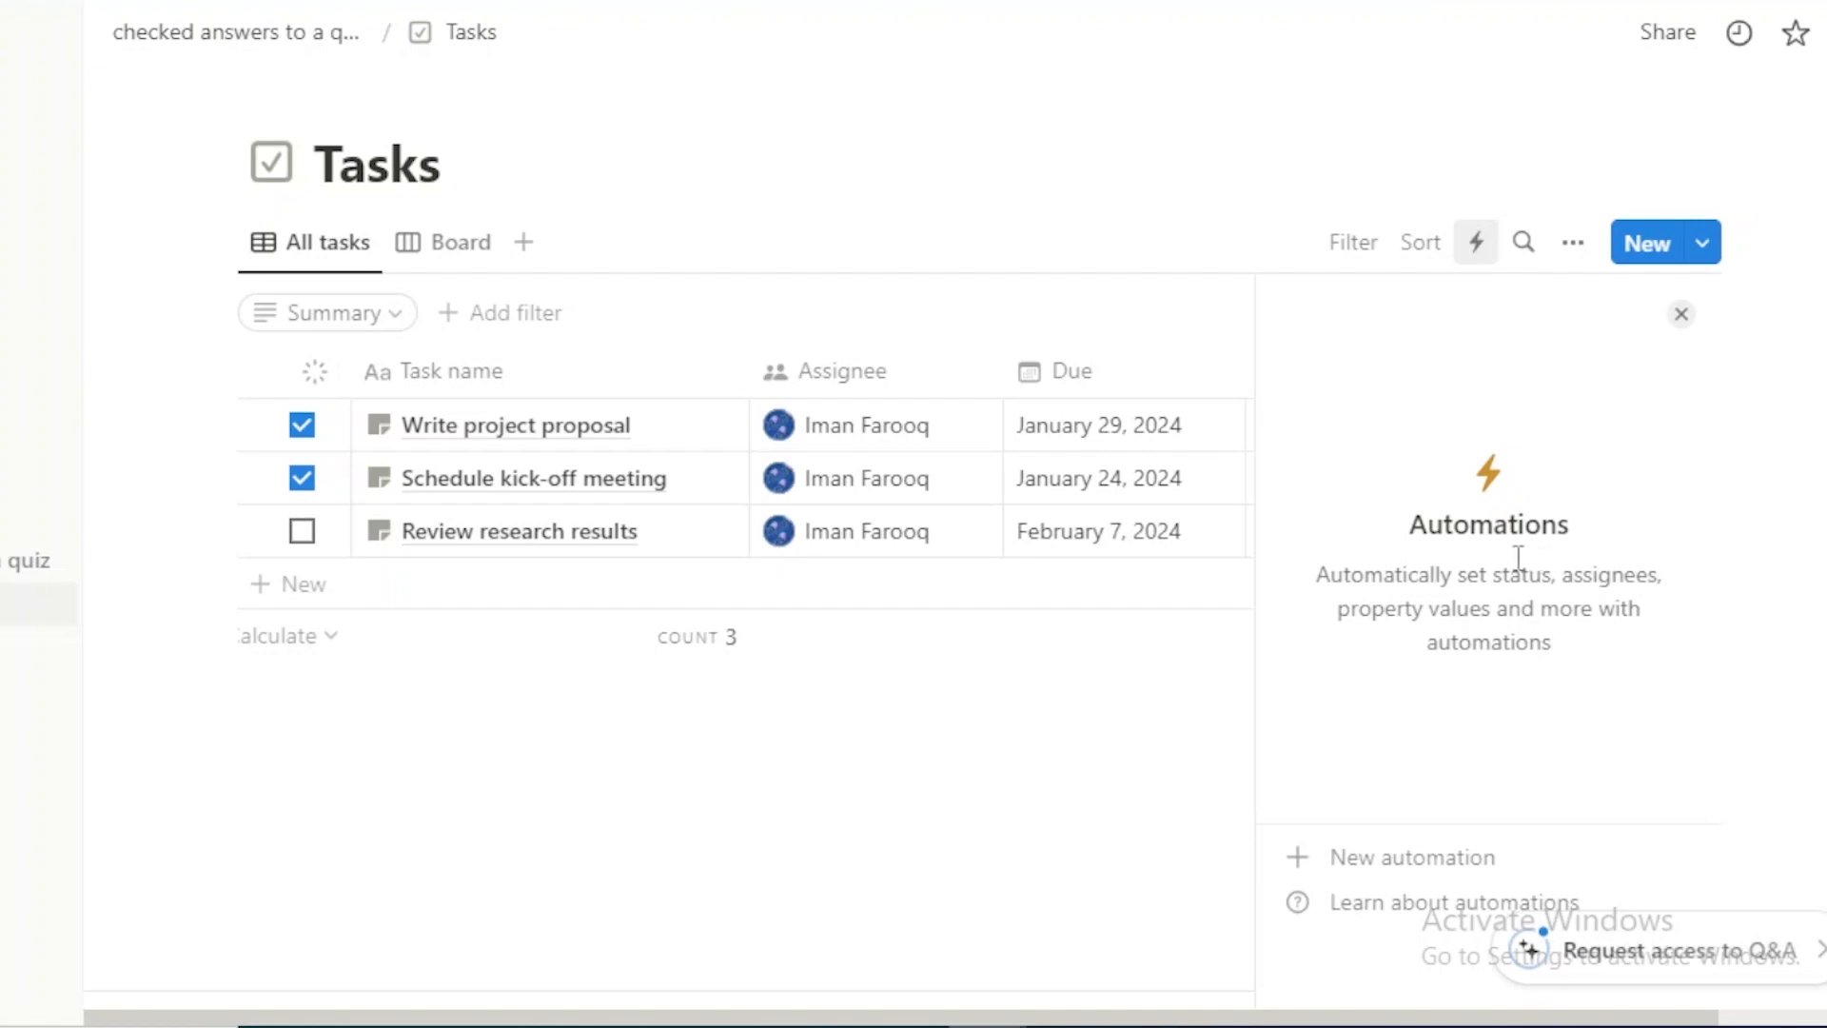
Step: Close the automations, add a blank task to the Tasks table, view its status options and close it unnamed
left_click_drag(1463, 574, 1591, 655)
left_click(1036, 713)
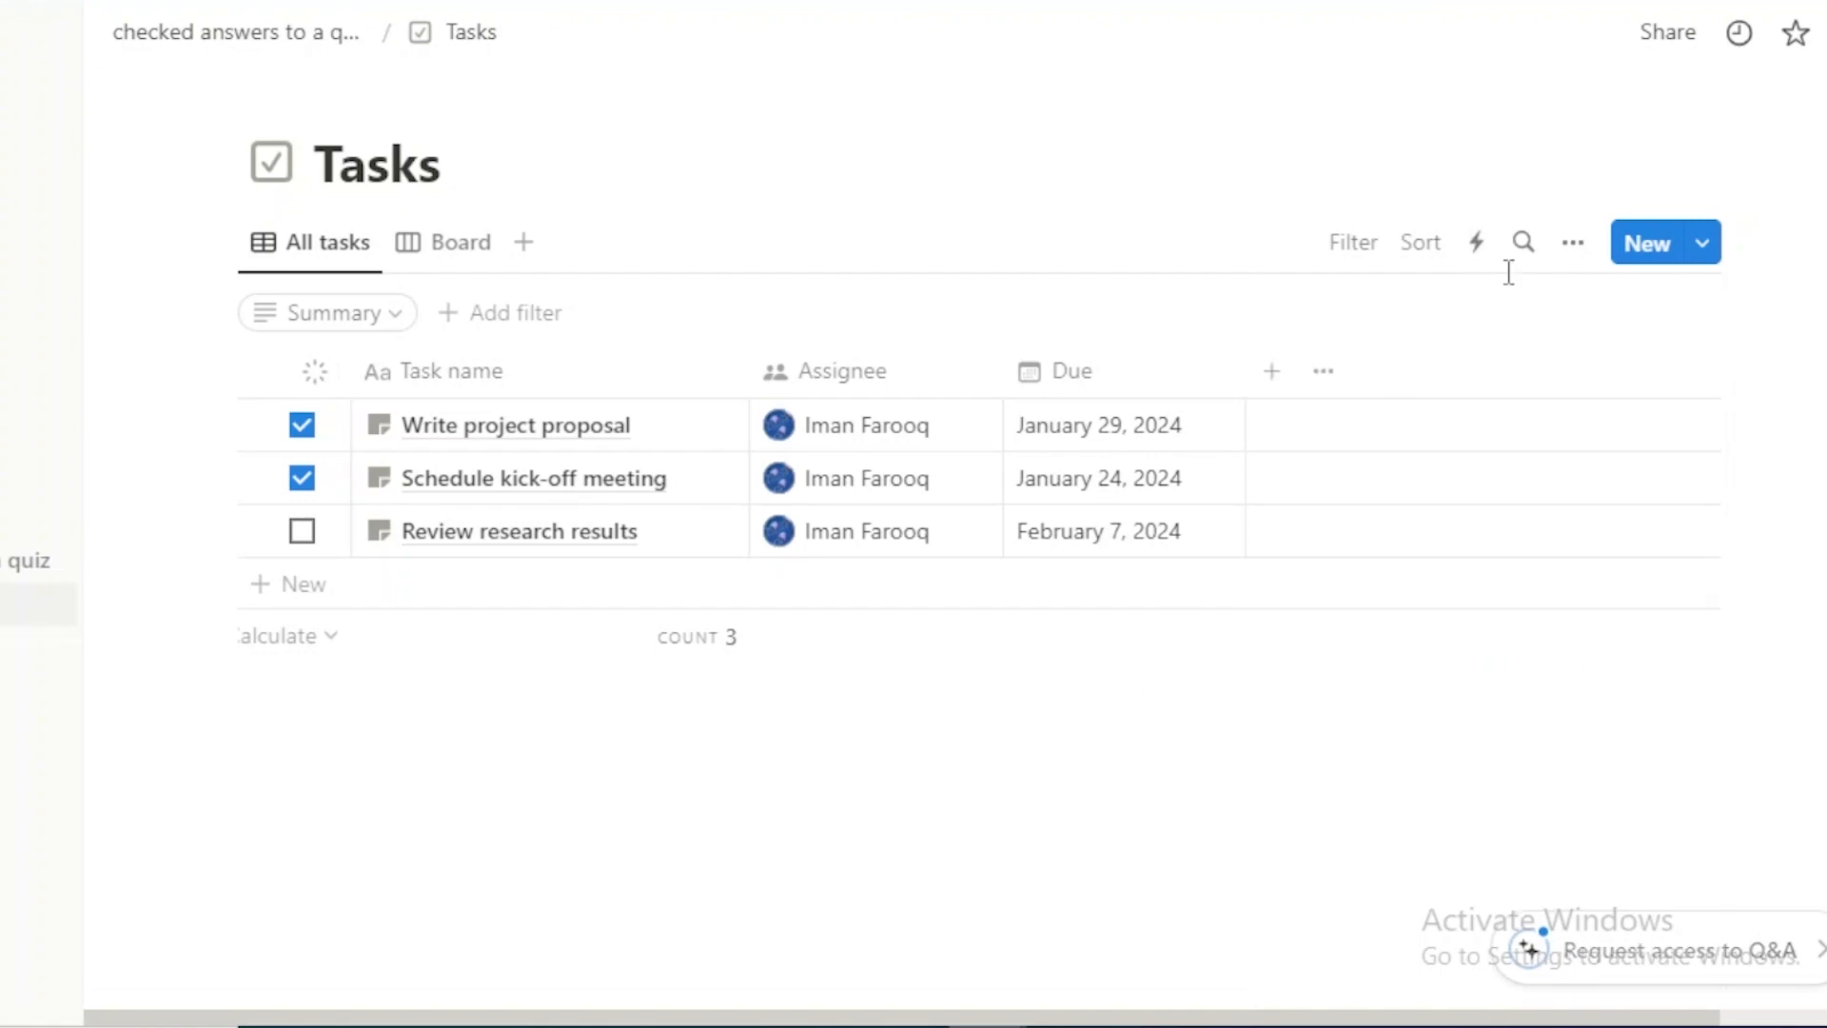
left_click(1663, 253)
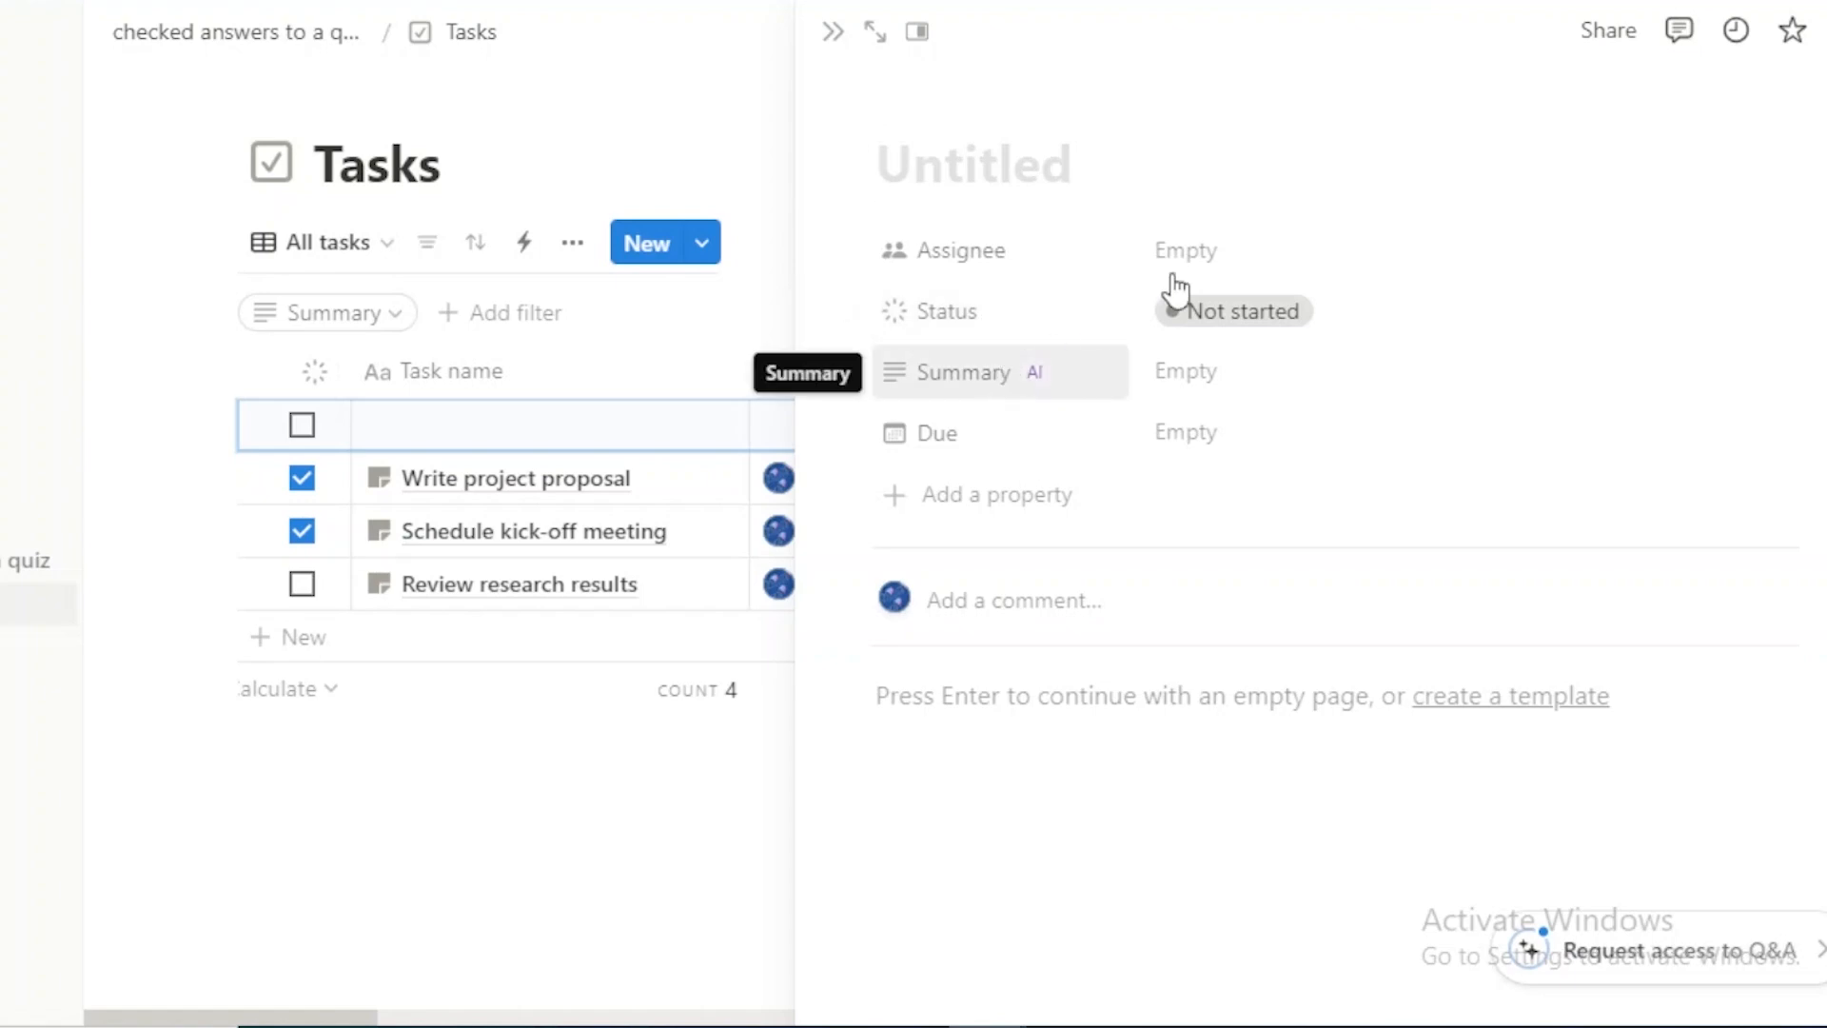
left_click(1284, 311)
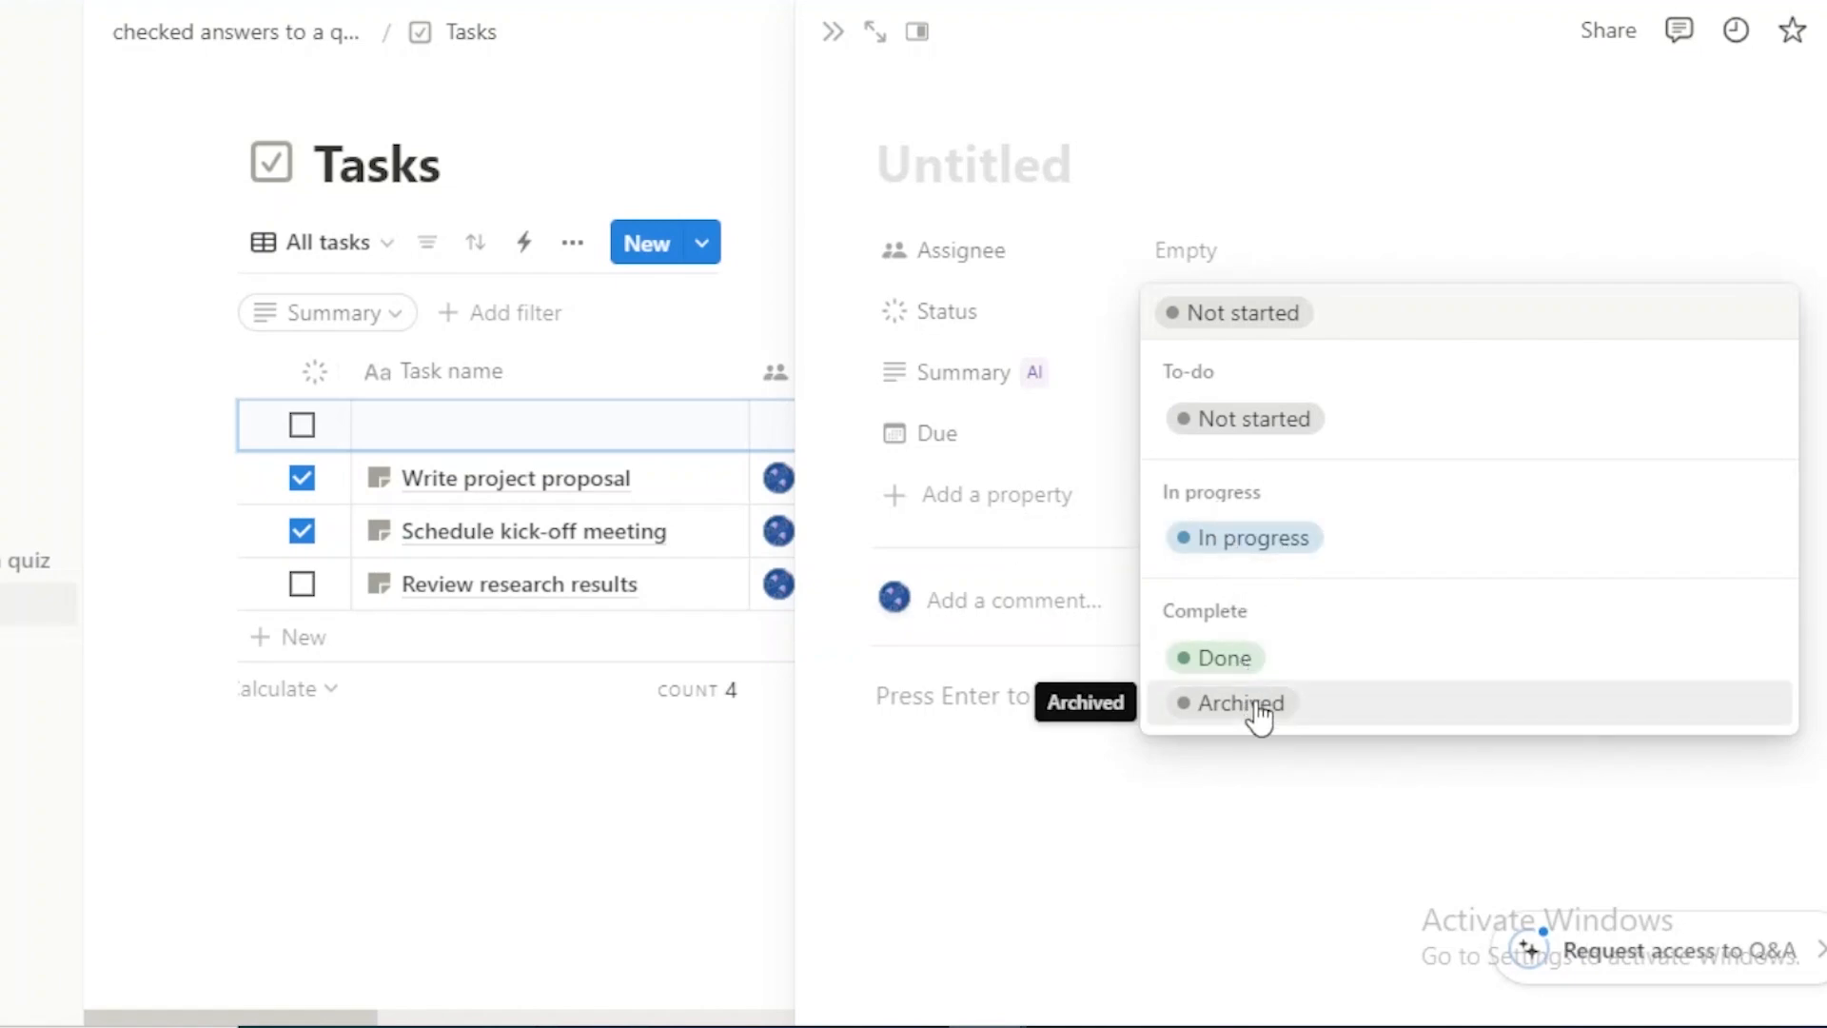
left_click(696, 763)
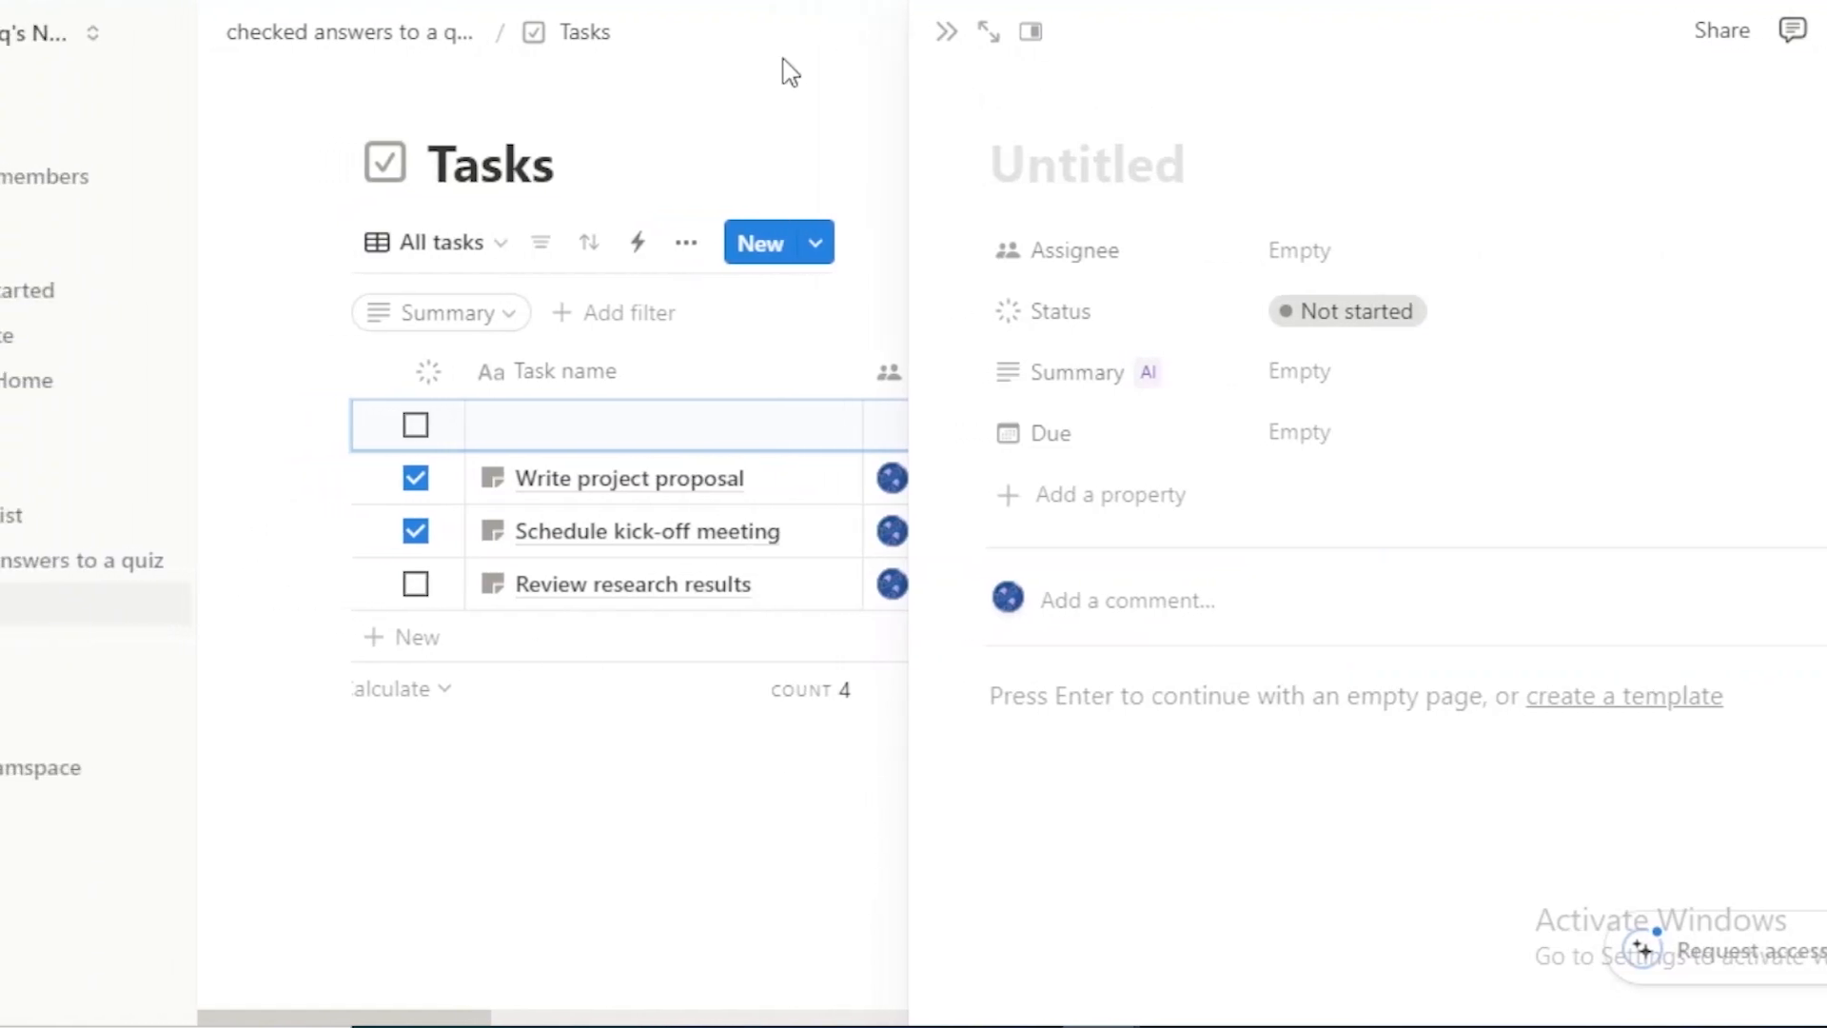
left_click(680, 73)
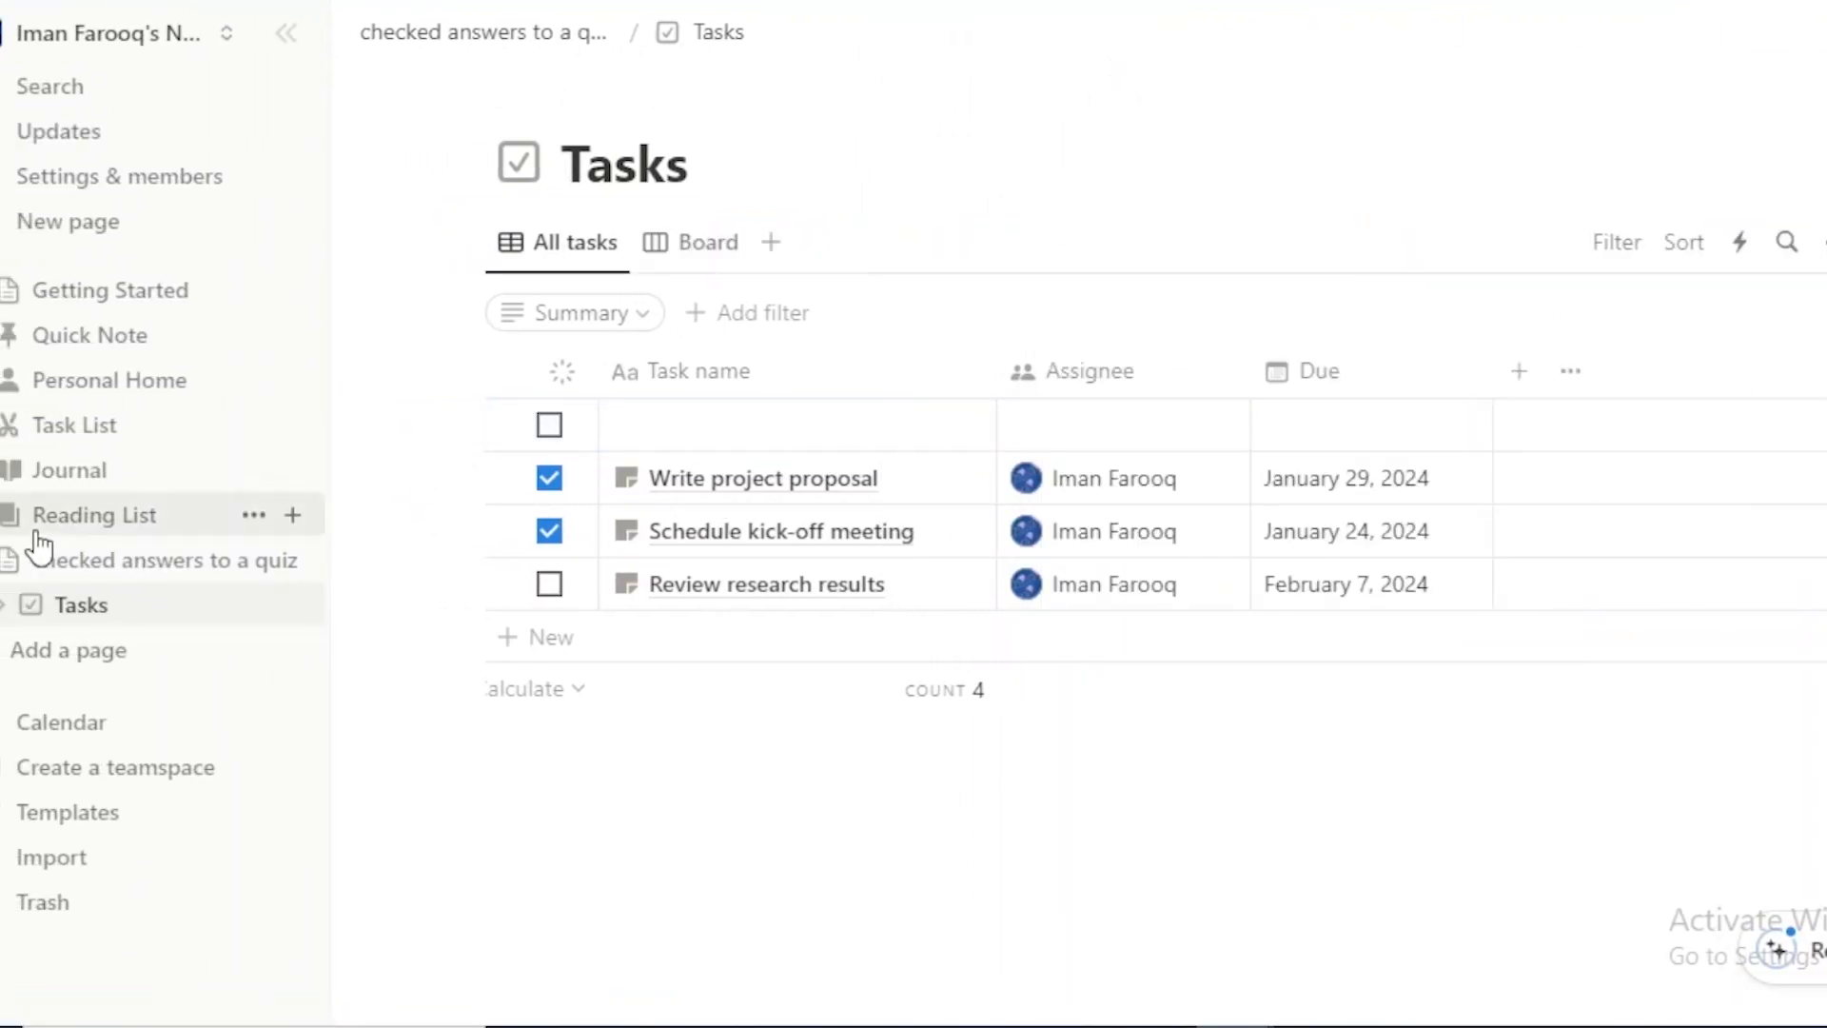
Step: Expand the Tasks page's views in the sidebar and compare the tasks in the All tasks and Board views
left_click(5, 611)
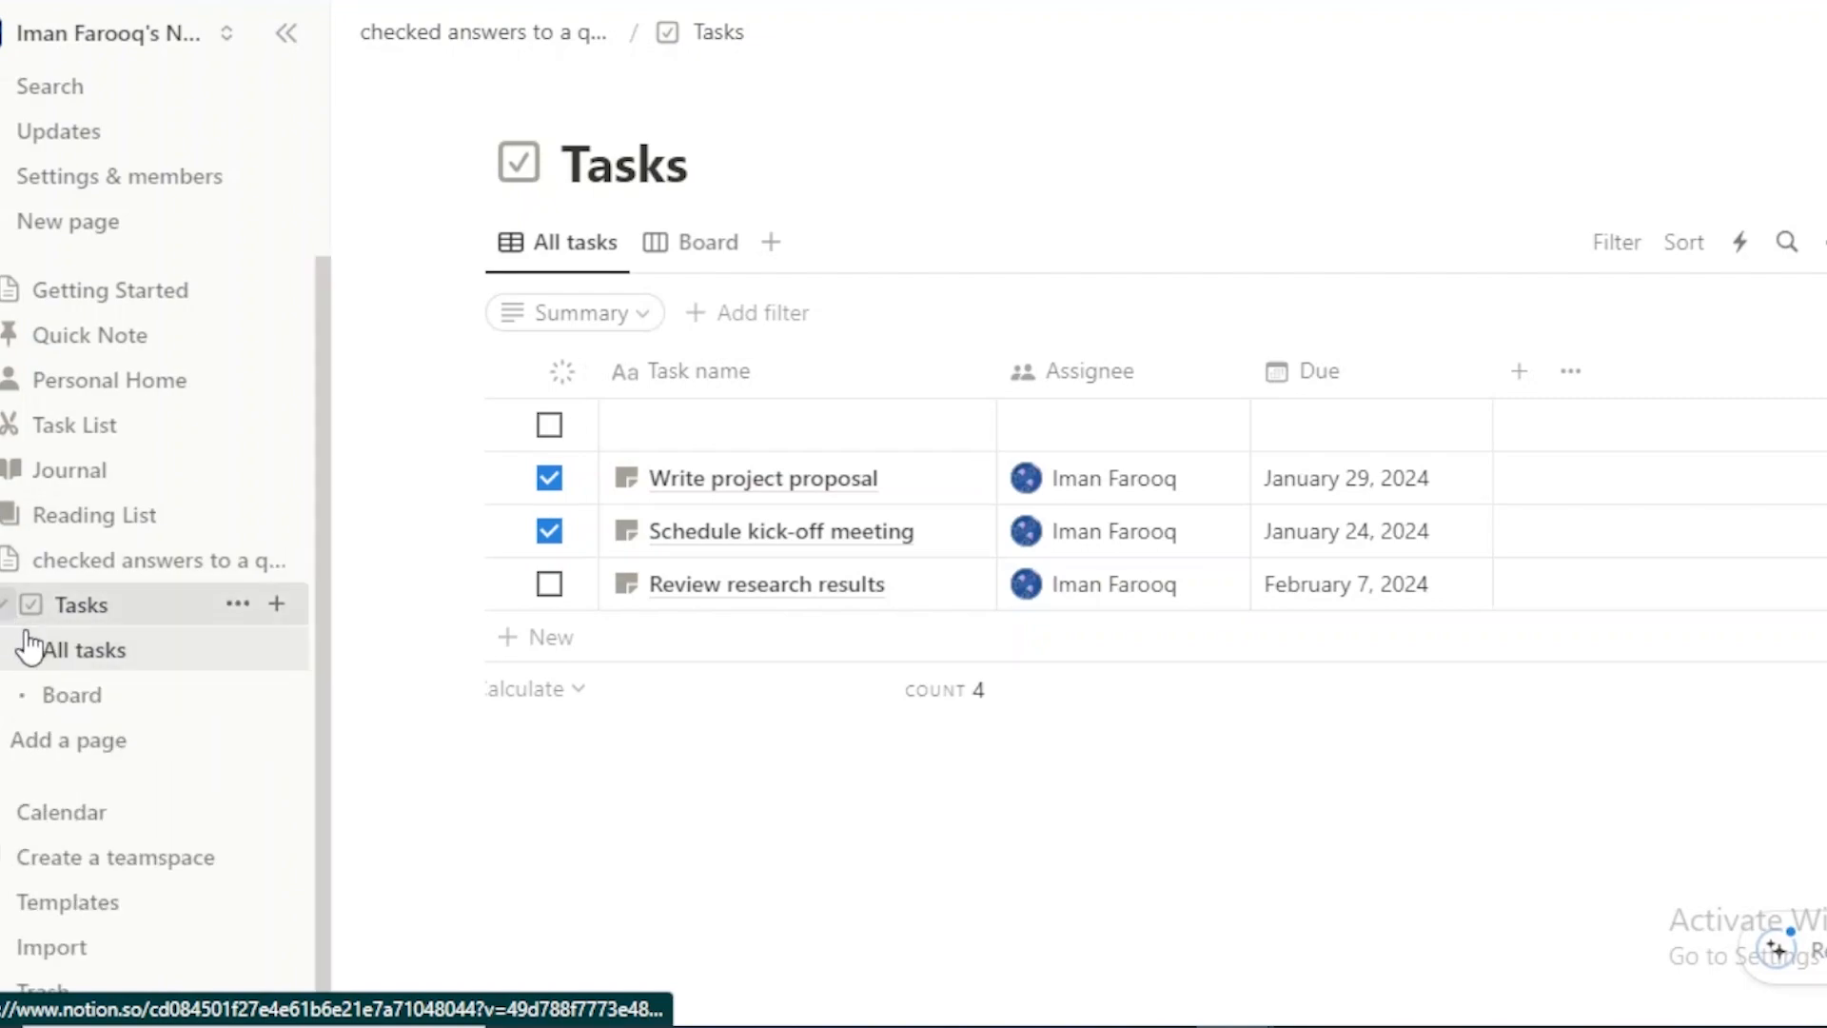
left_click(86, 699)
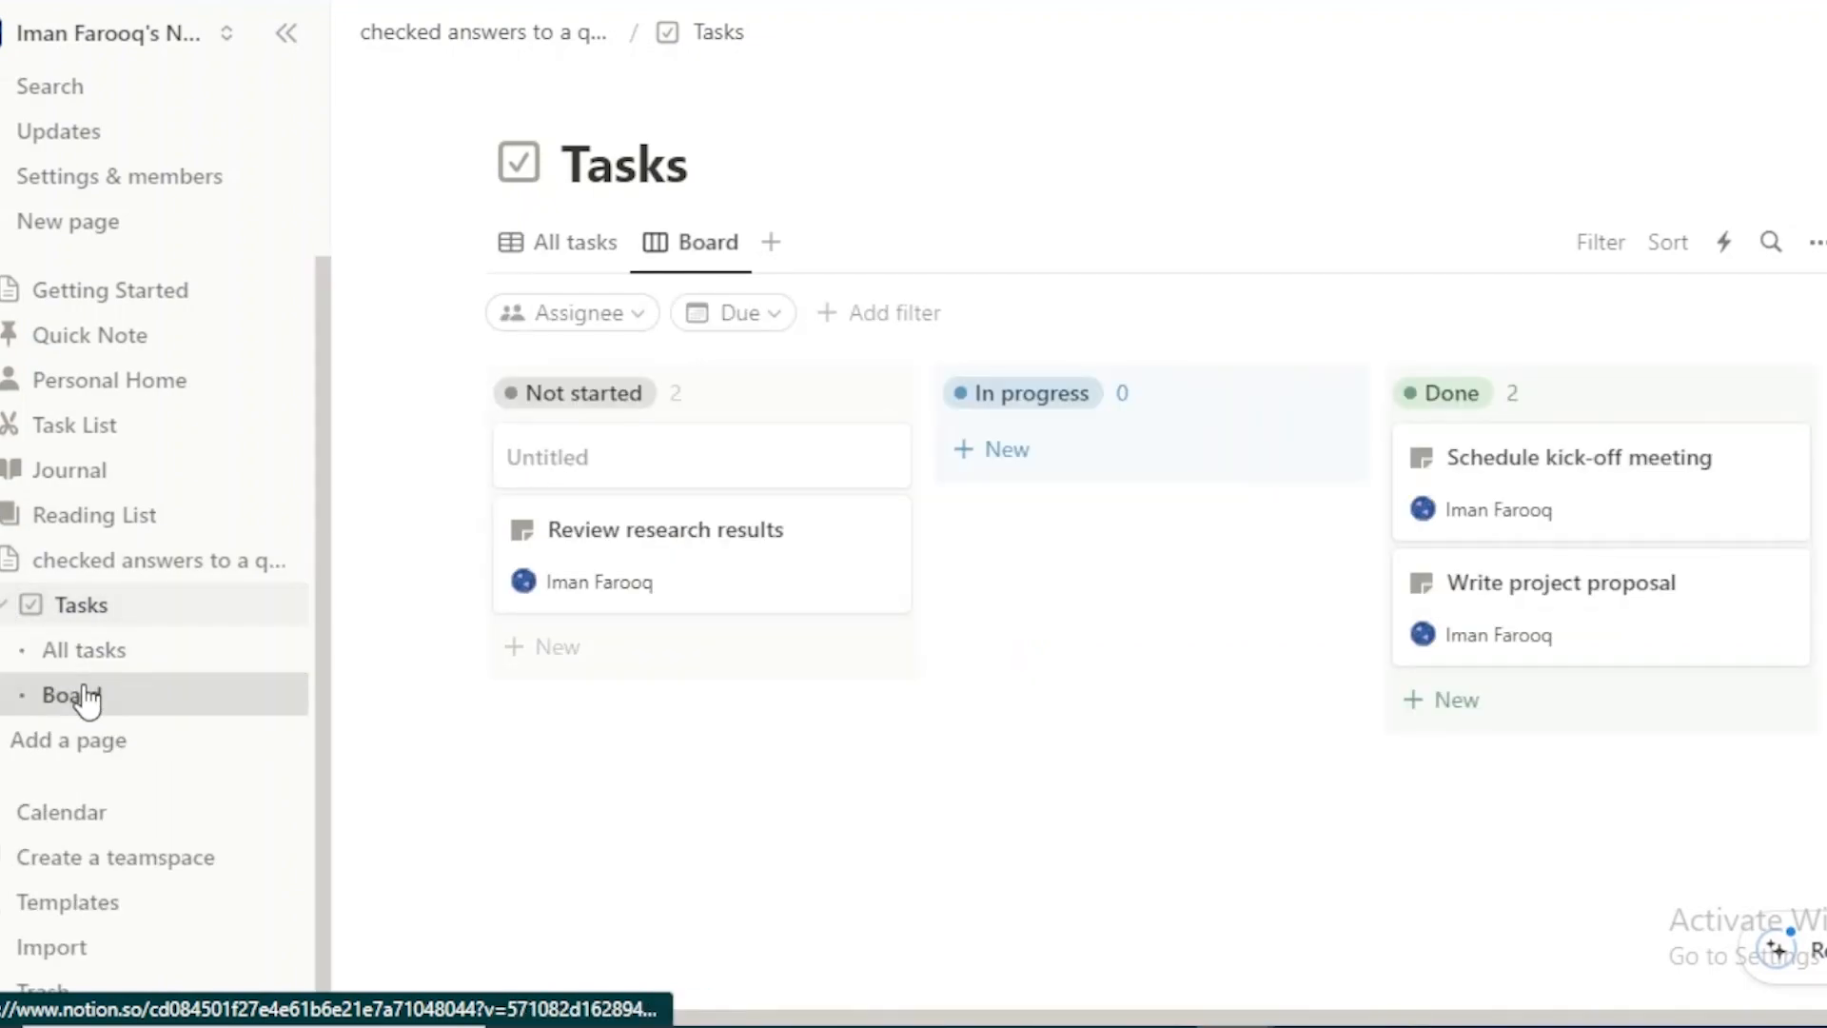
left_click(595, 240)
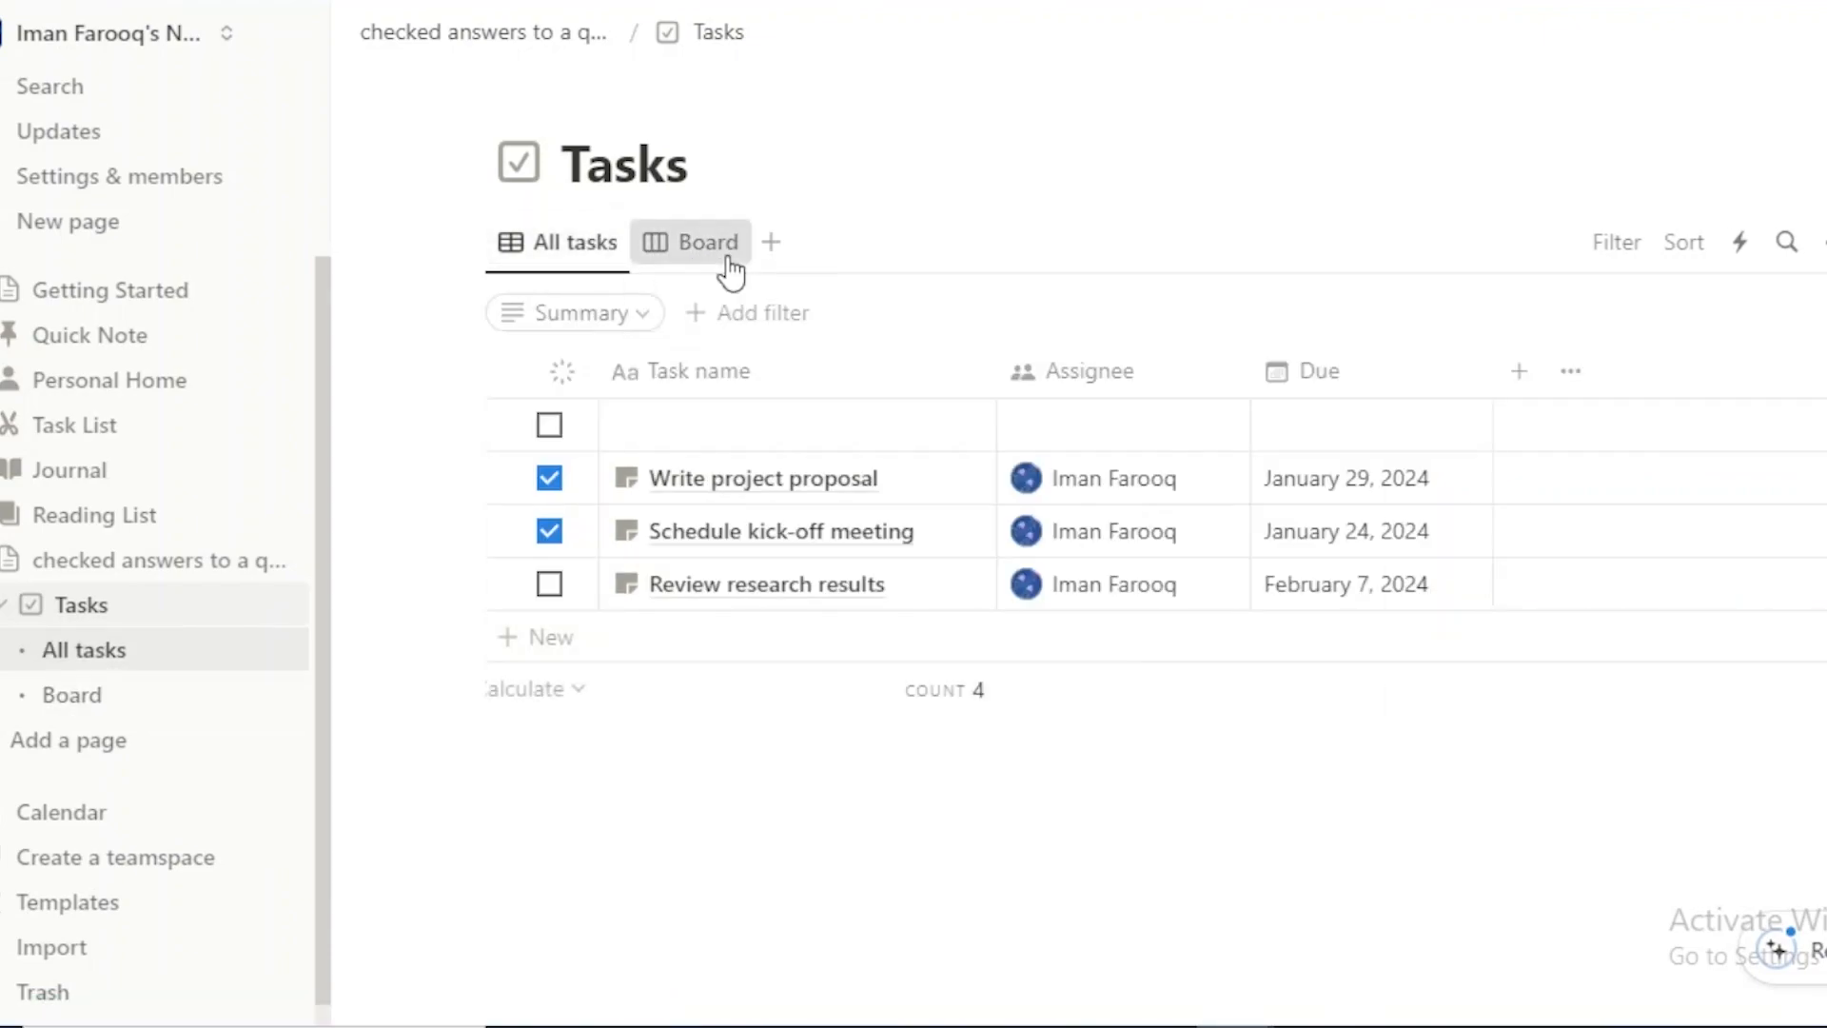
left_click(727, 265)
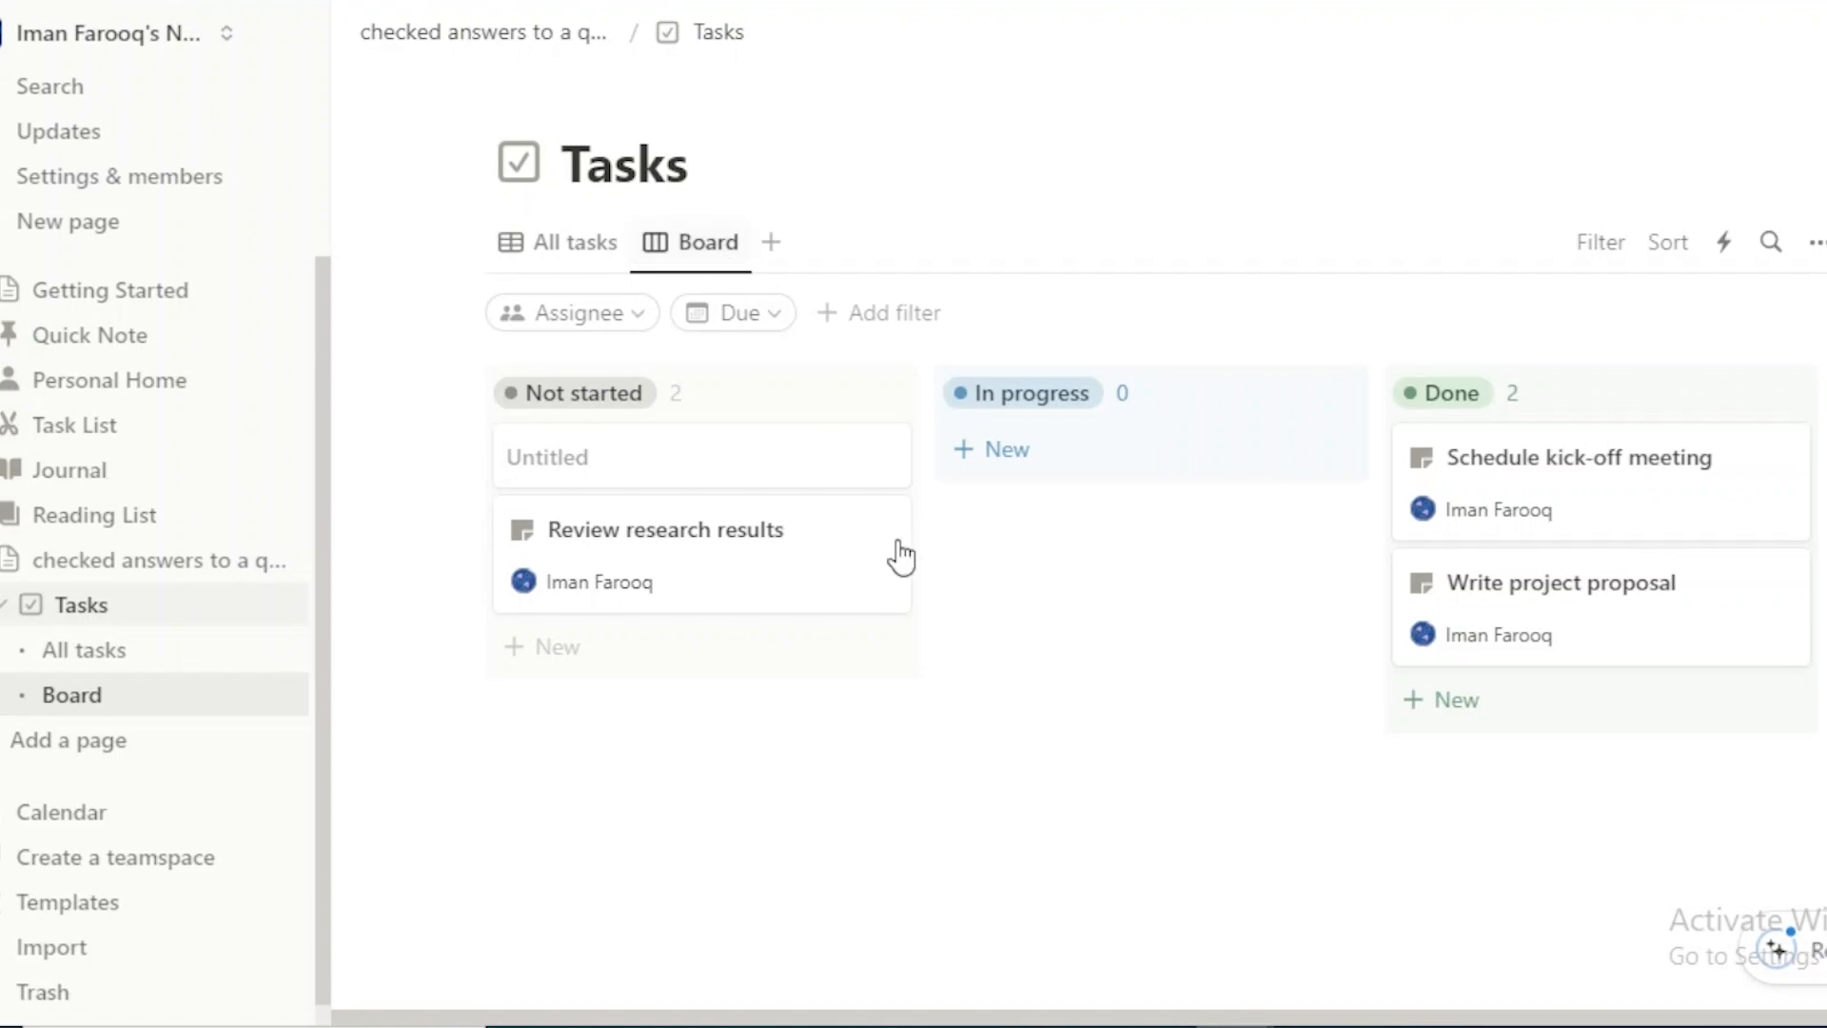
mouse_move(832, 602)
left_mouse_down()
mouse_move(920, 619)
mouse_move(803, 591)
mouse_move(818, 595)
left_mouse_up()
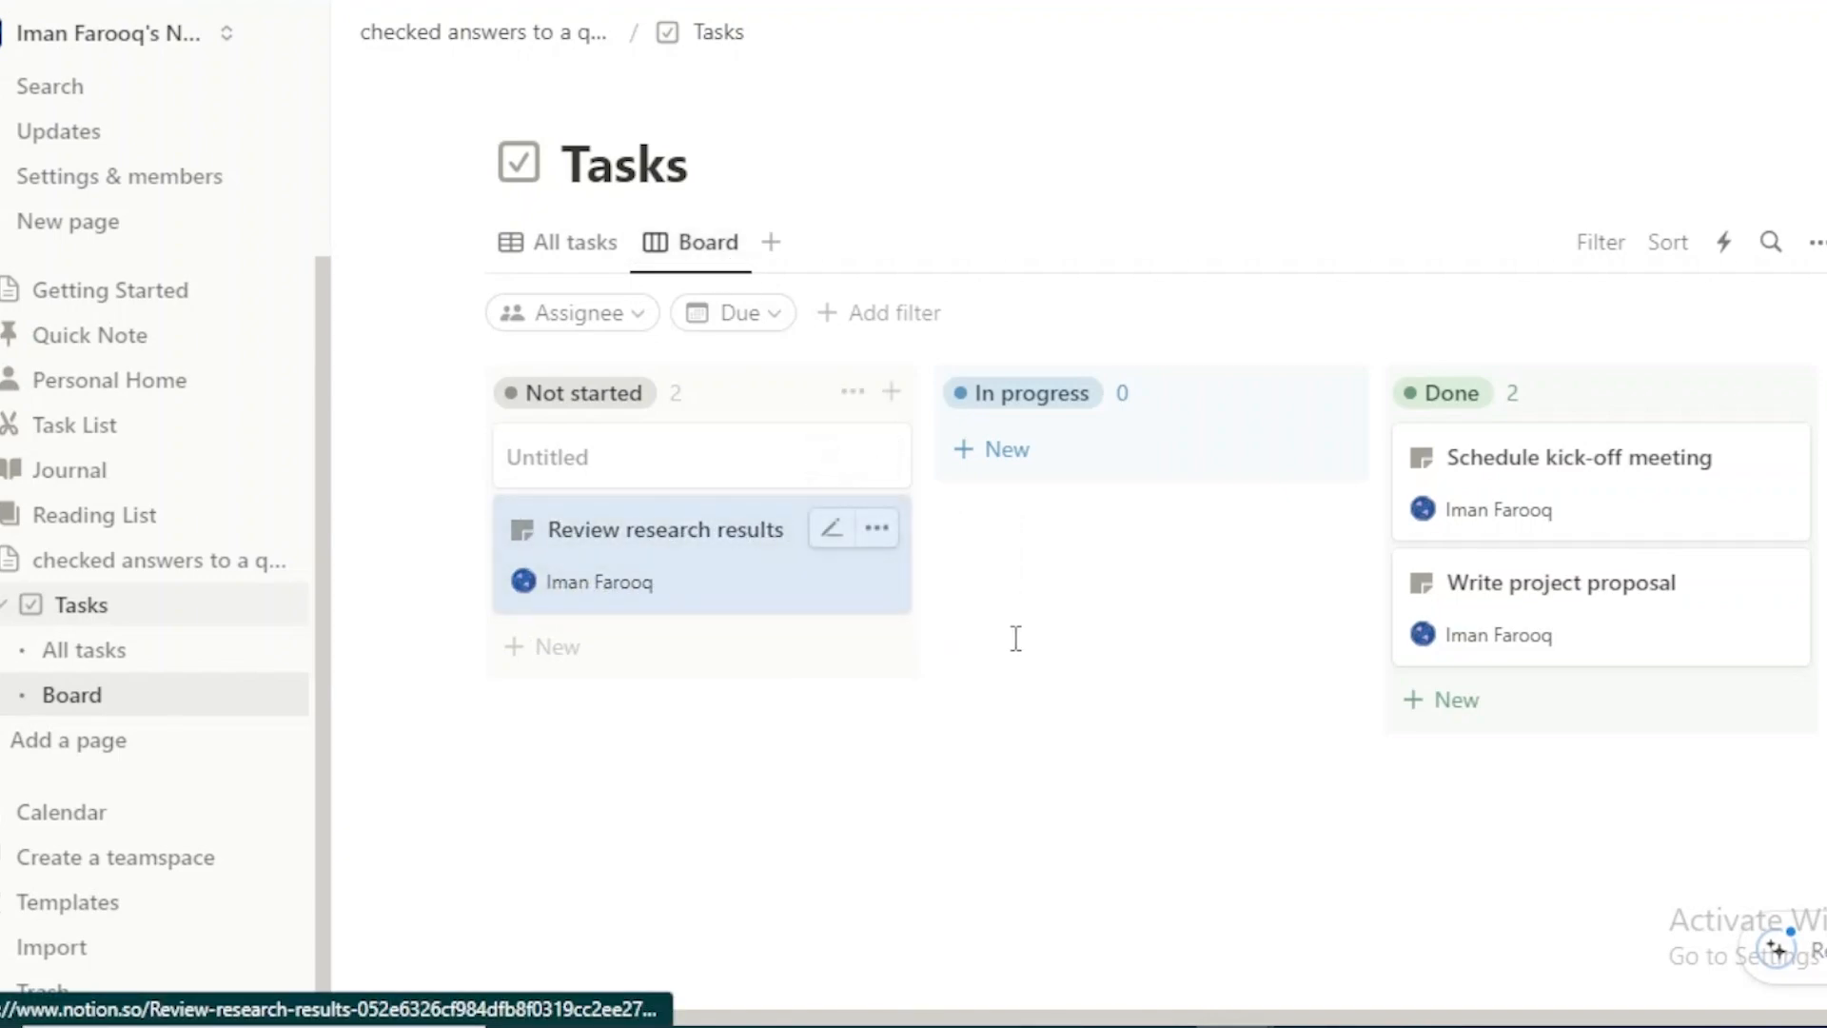
Step: Add Timeline and By people views to the Tasks database, dismissing the Notion Calendar suggestion
left_click(777, 244)
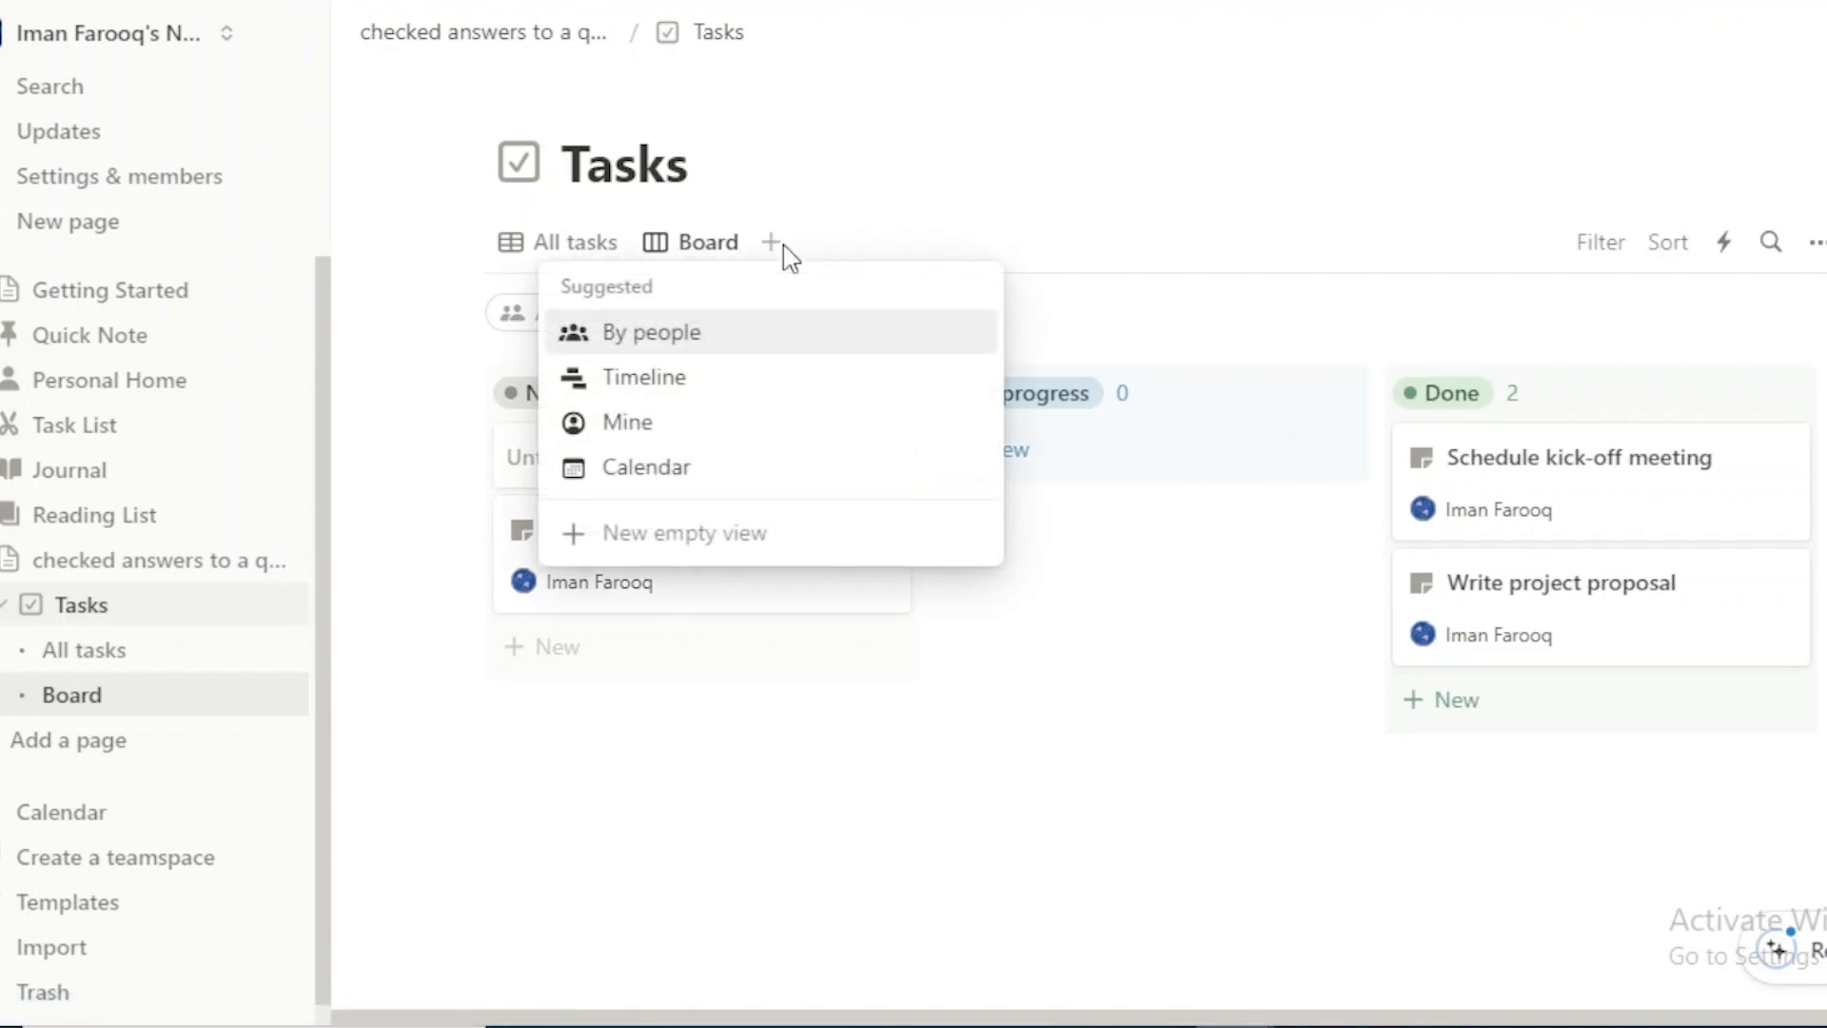
left_click(716, 378)
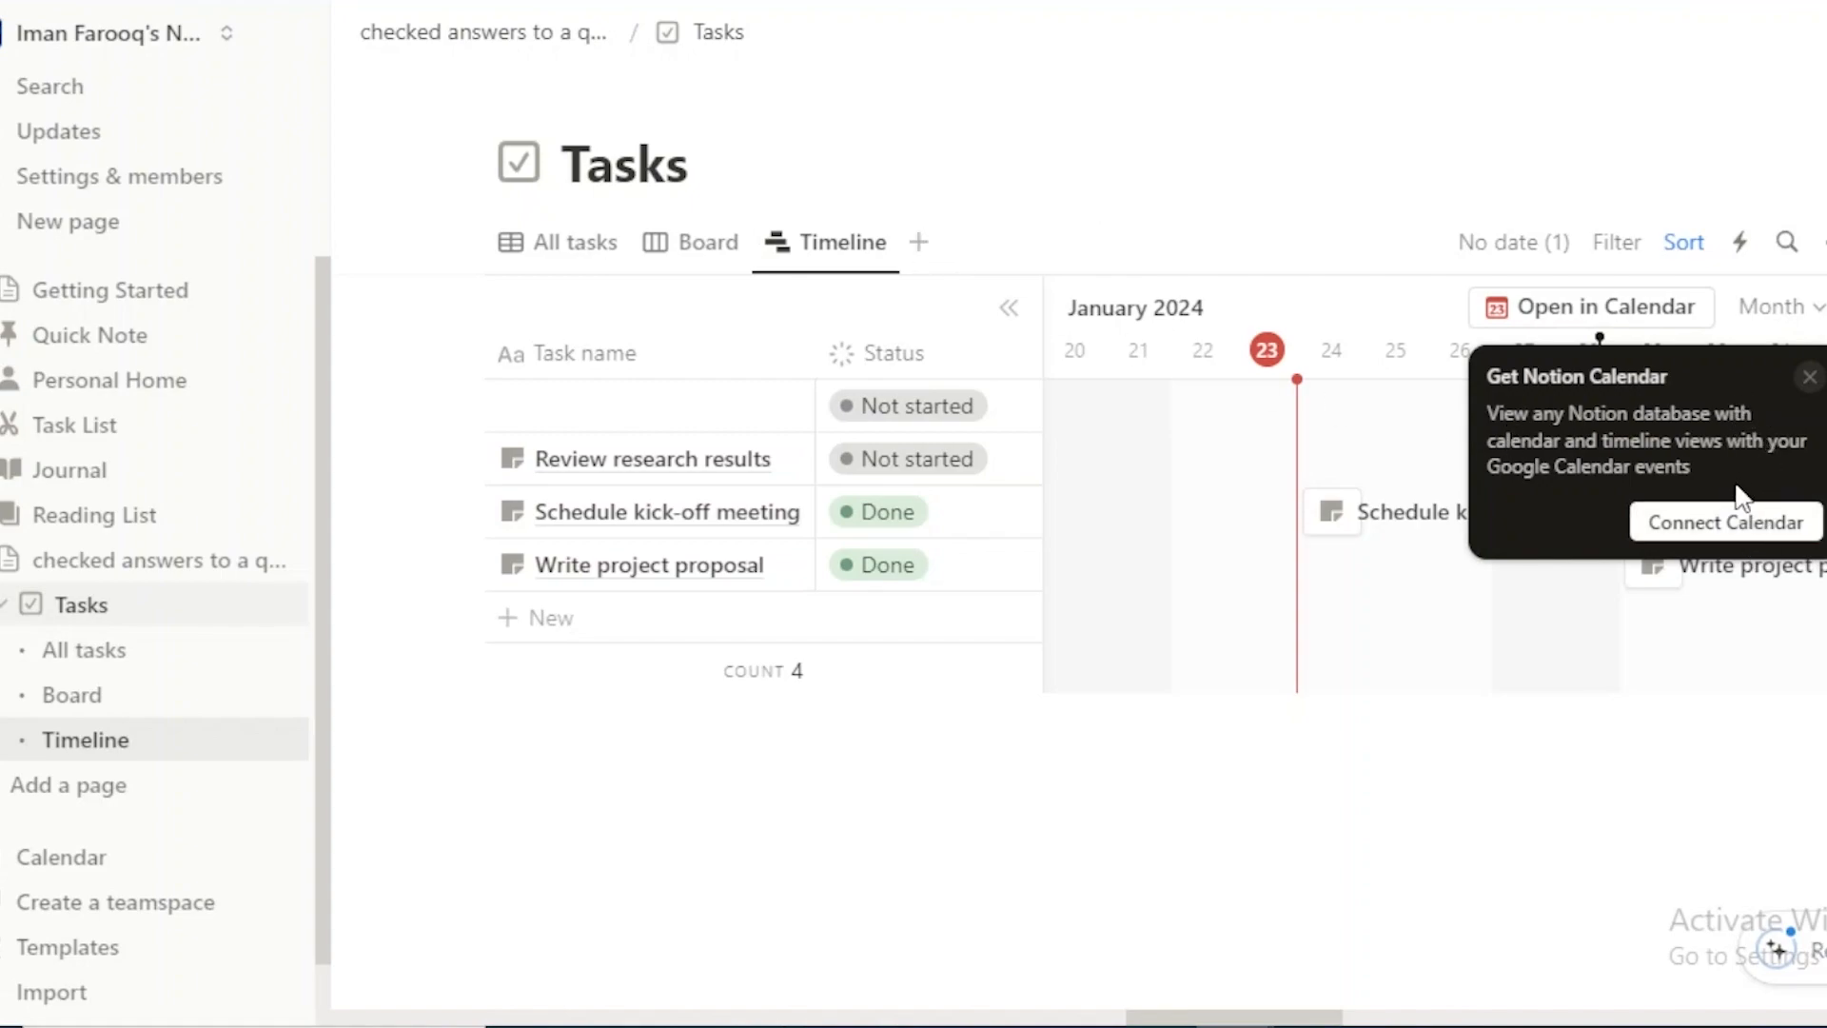
left_click(1808, 376)
left_click(918, 242)
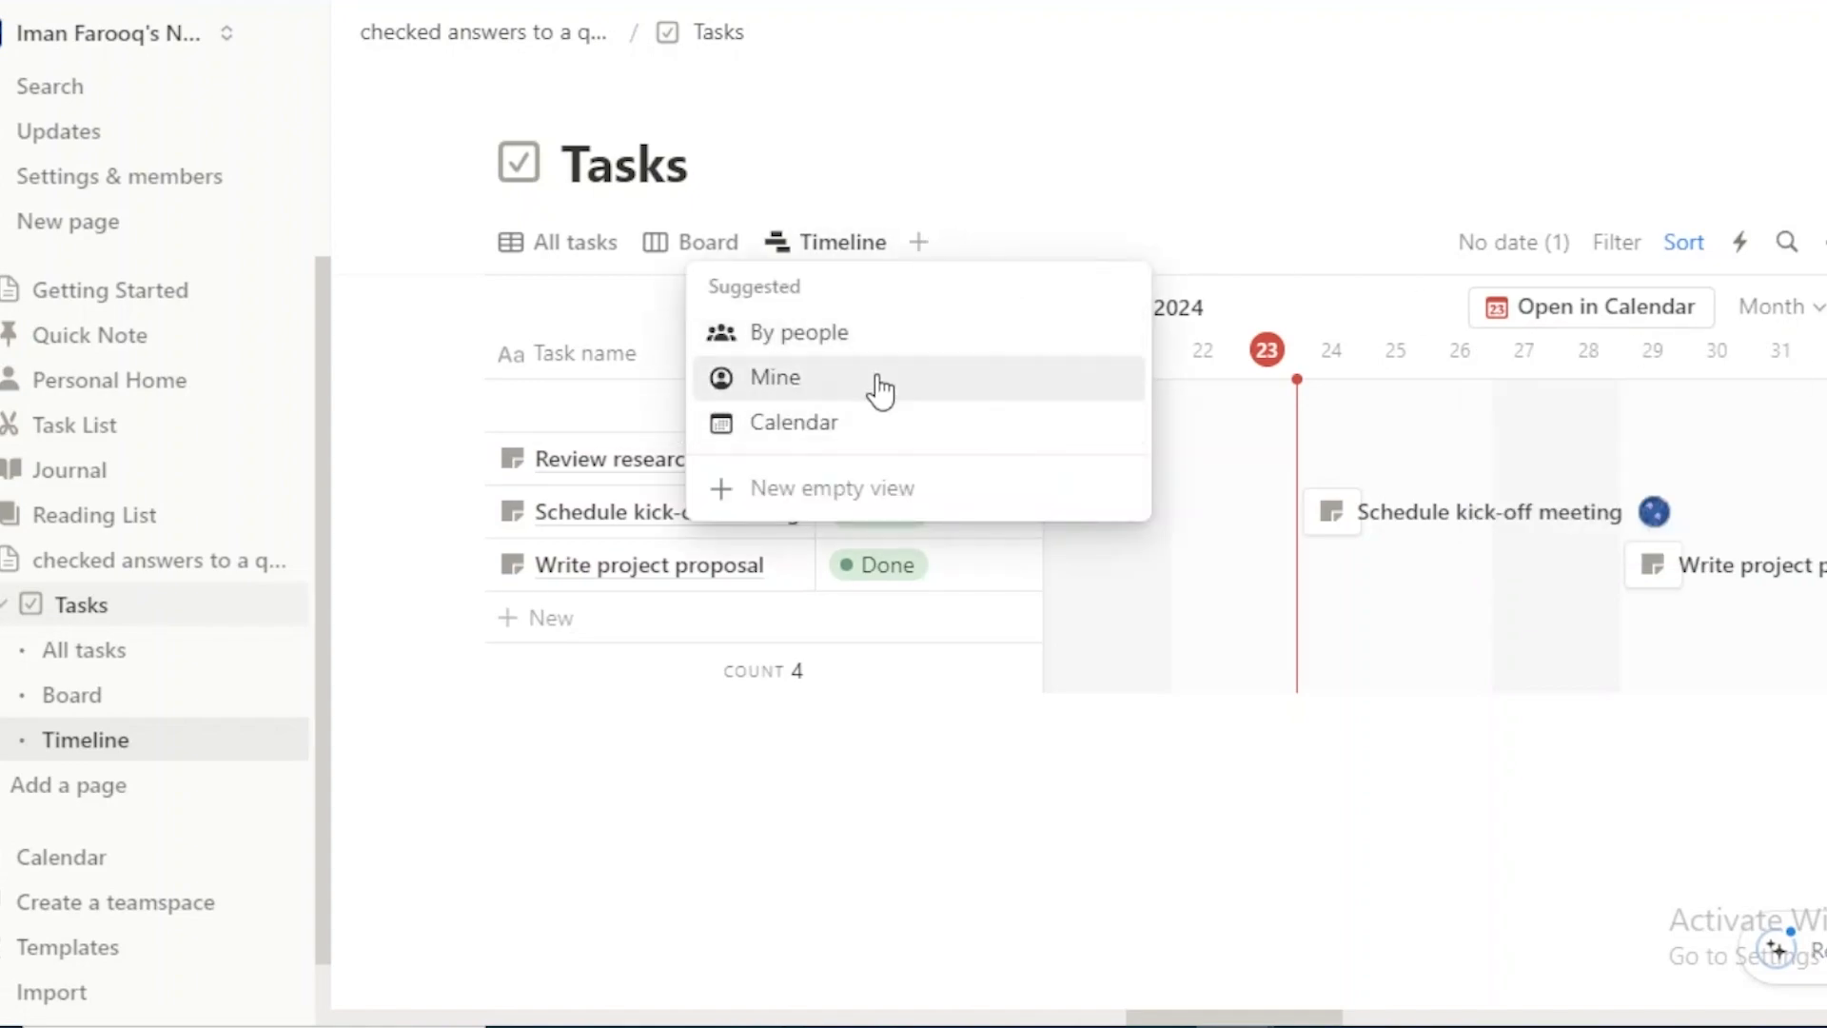
left_click(876, 337)
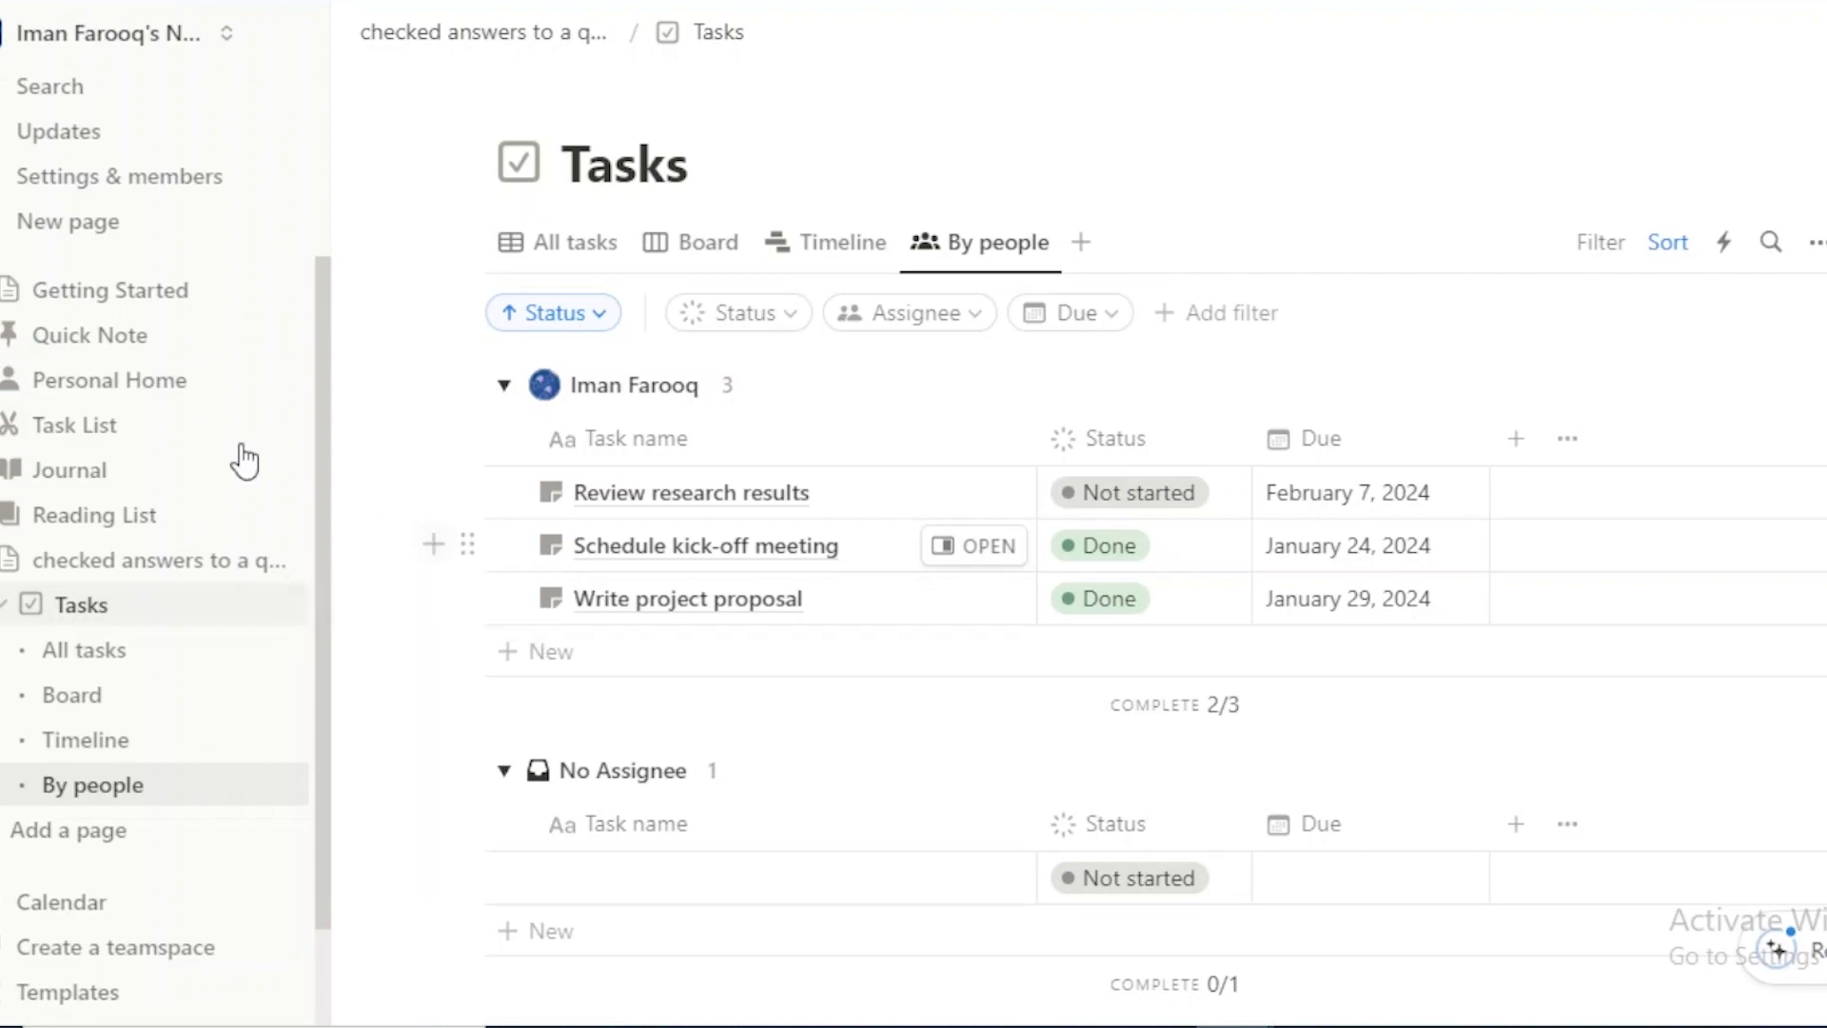
Step: Open the Daily reflection entry from the Journal page
left_click(113, 476)
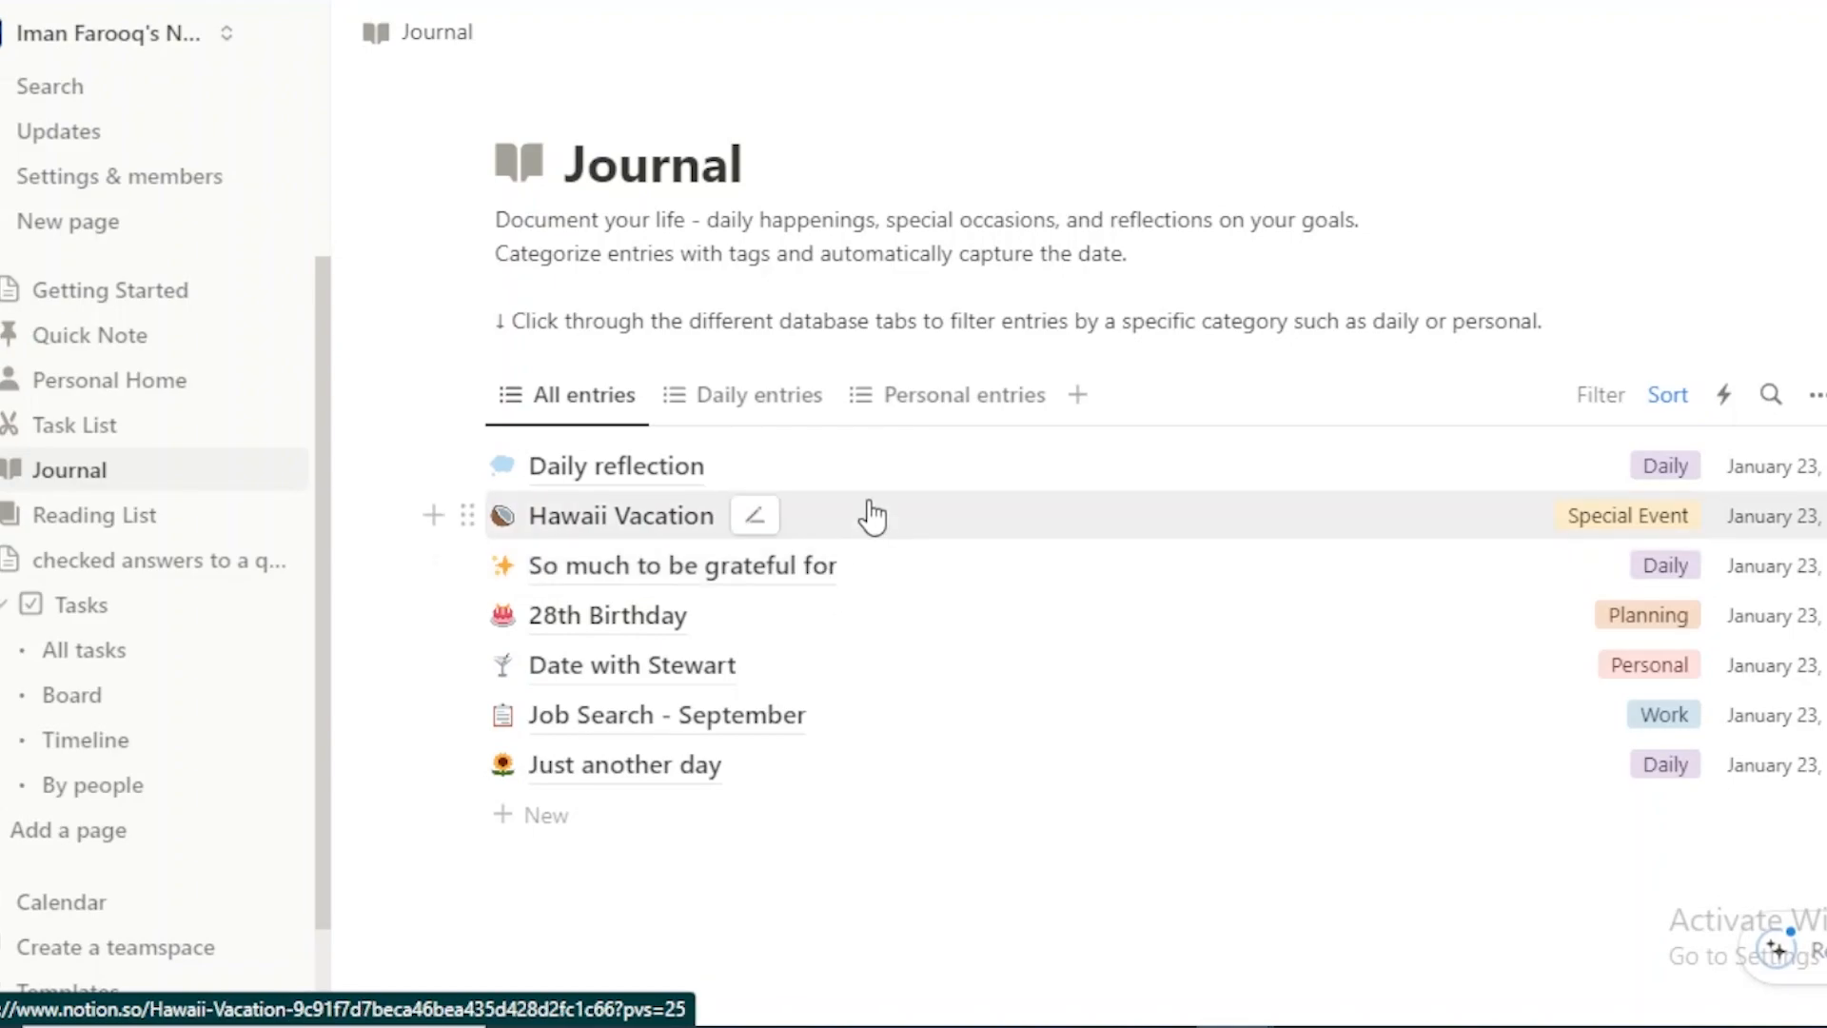
left_click(755, 515)
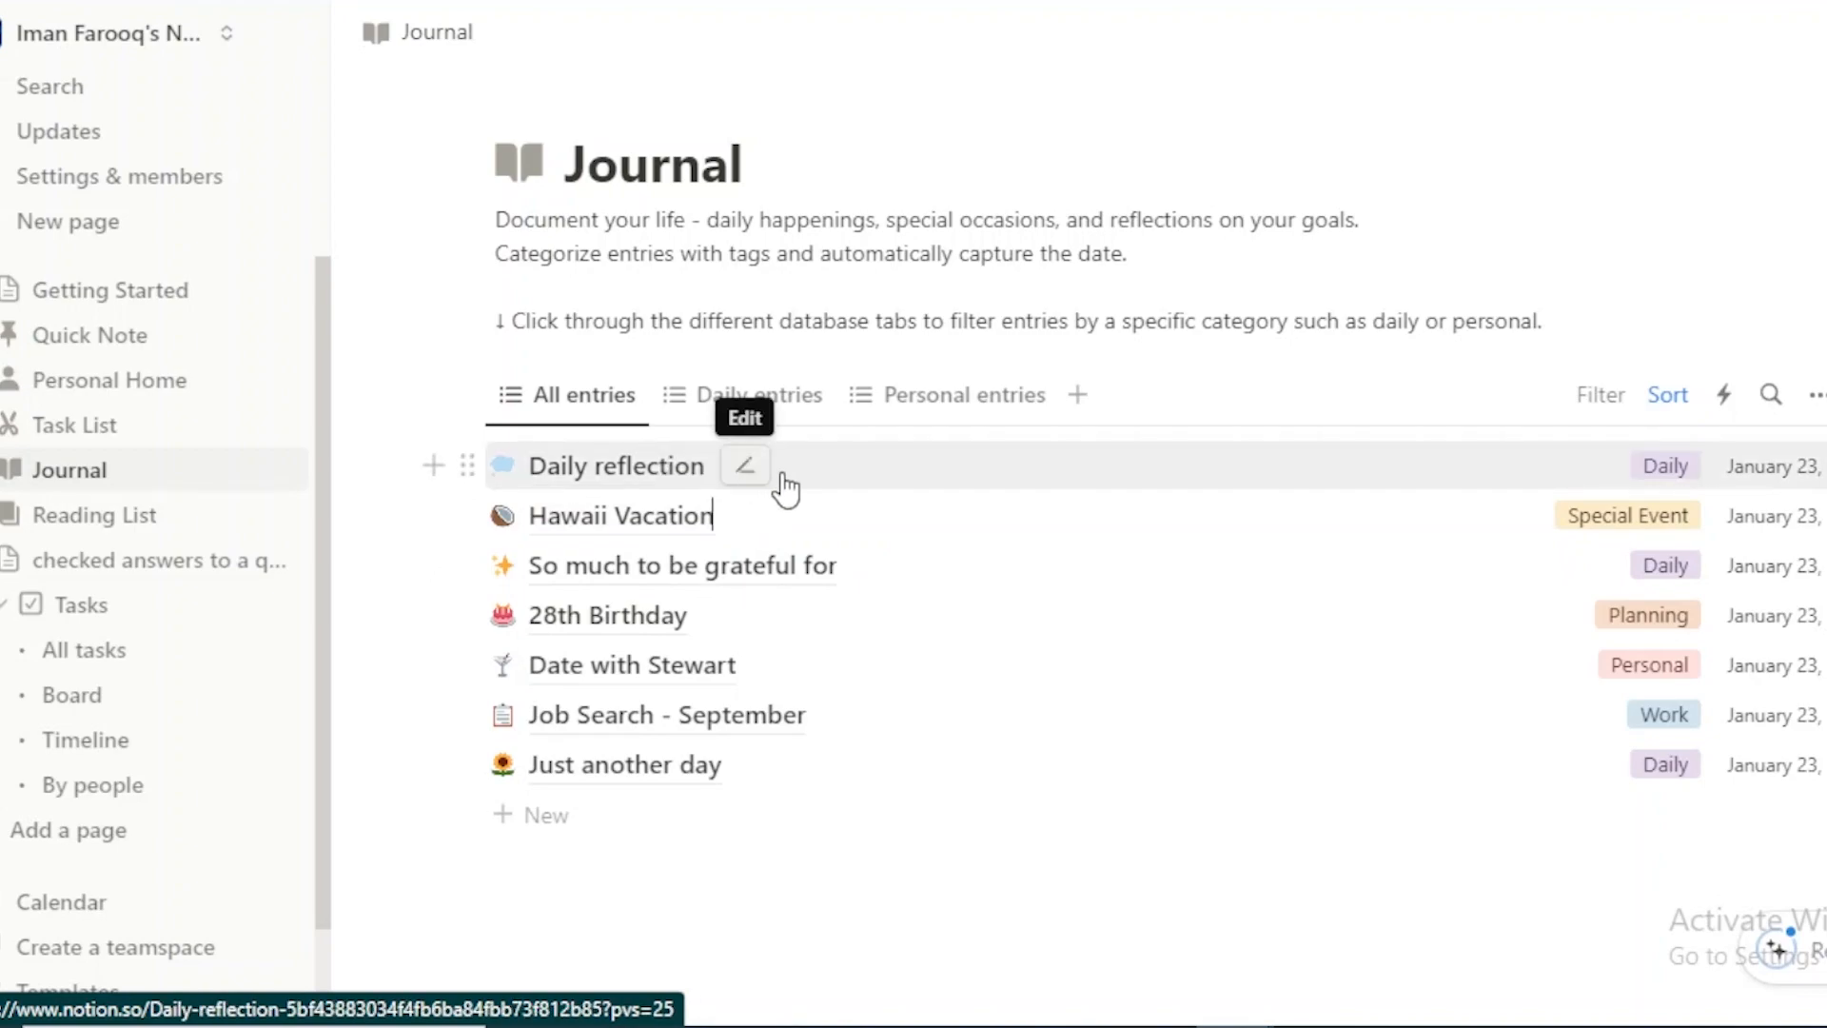
left_click(832, 478)
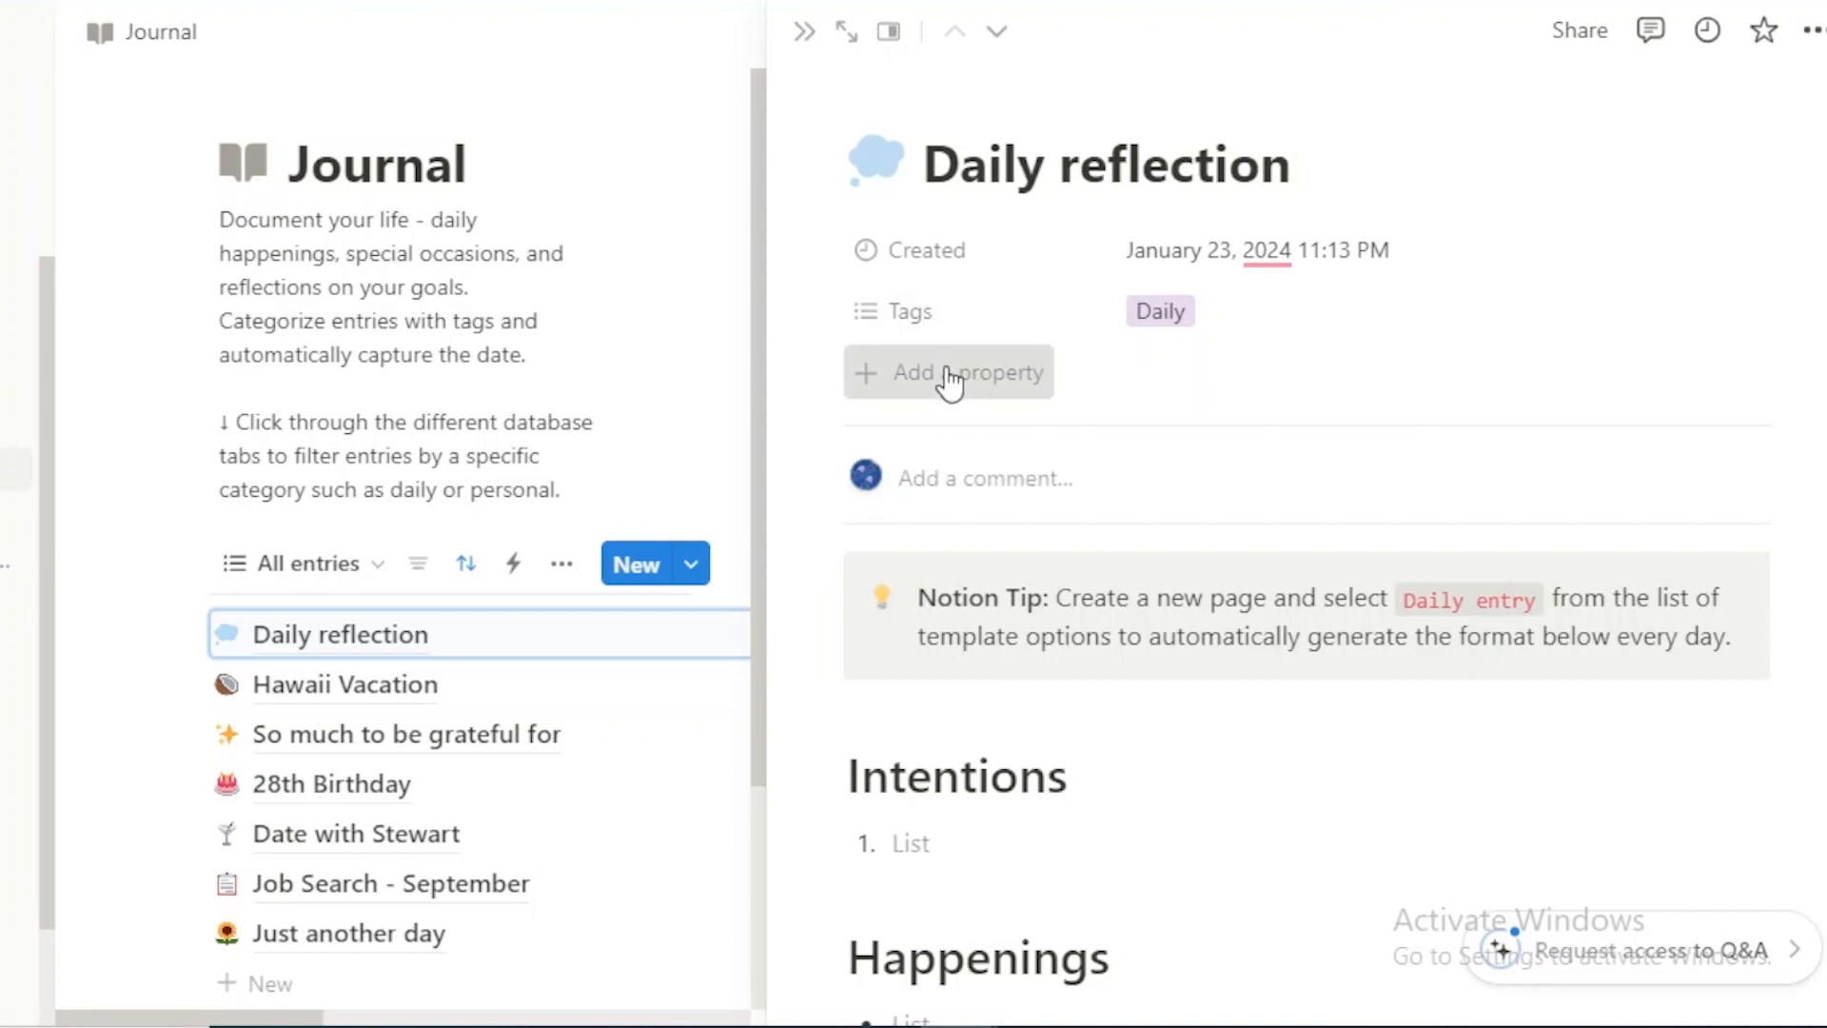
Step: Look through the property types that can be added to the Daily reflection entry and close the list without adding one
left_click(951, 377)
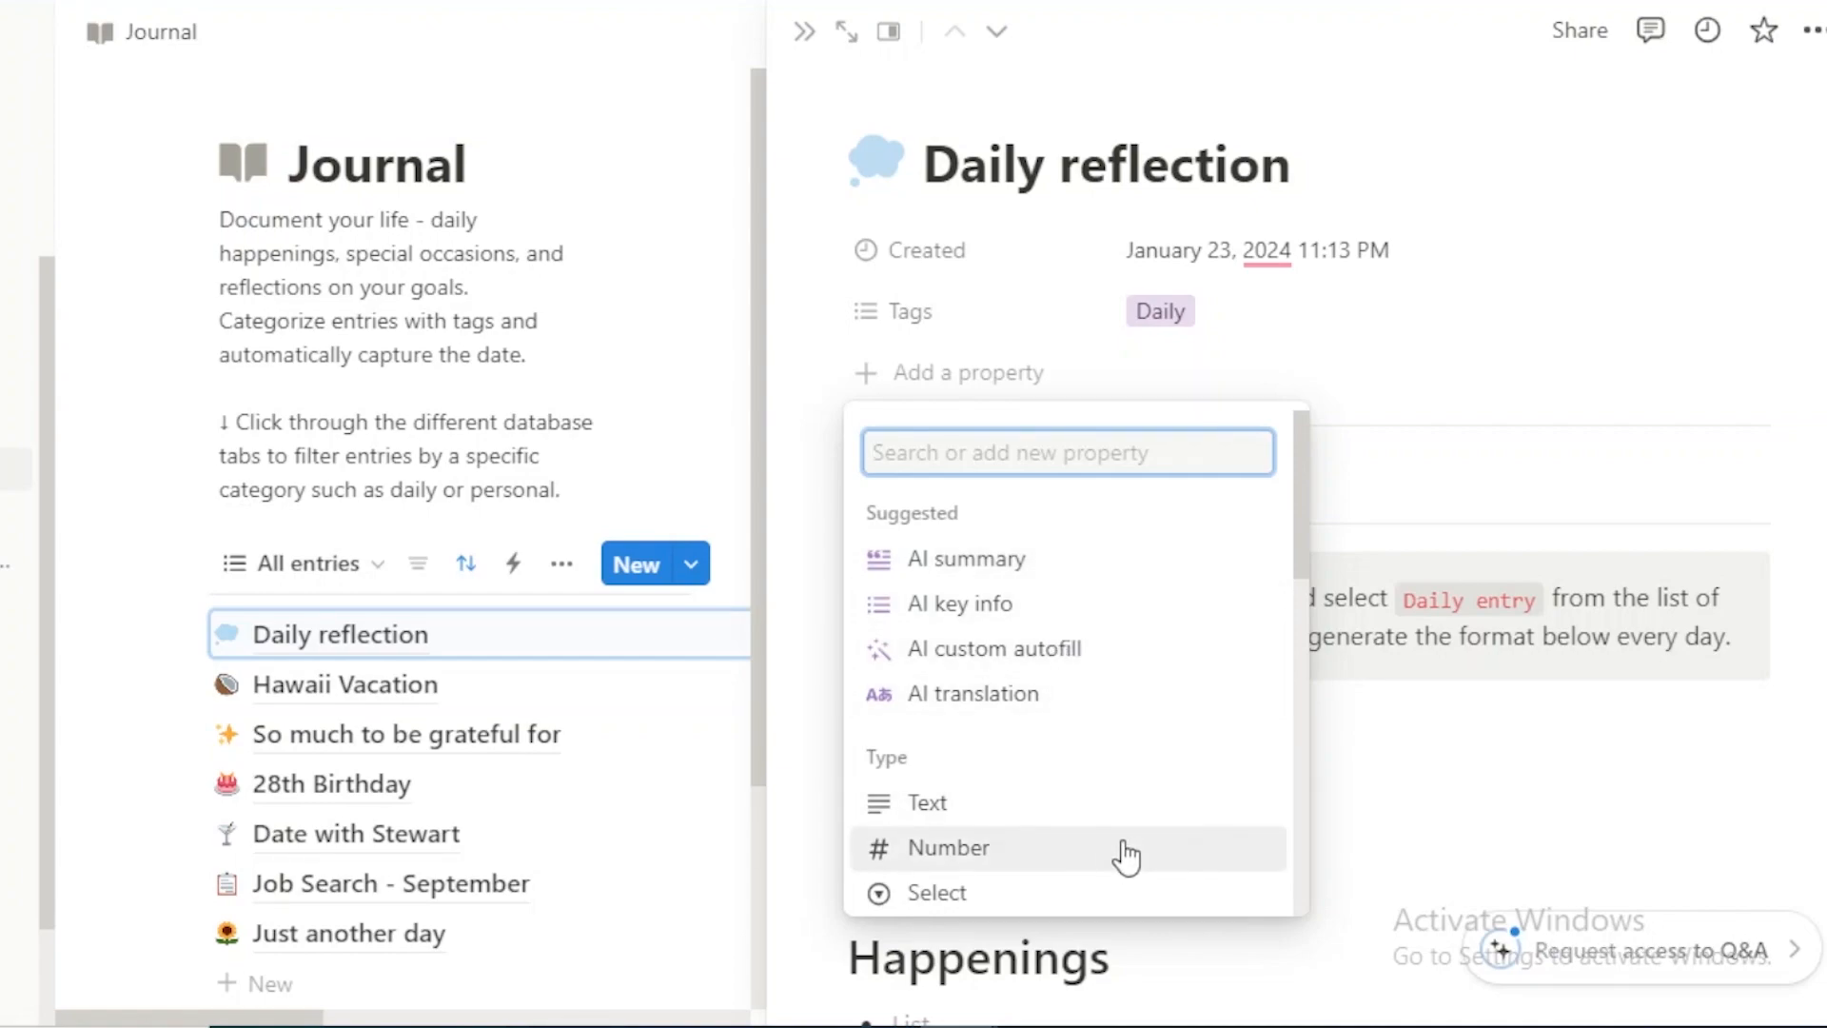
left_click_drag(1300, 548, 1276, 816)
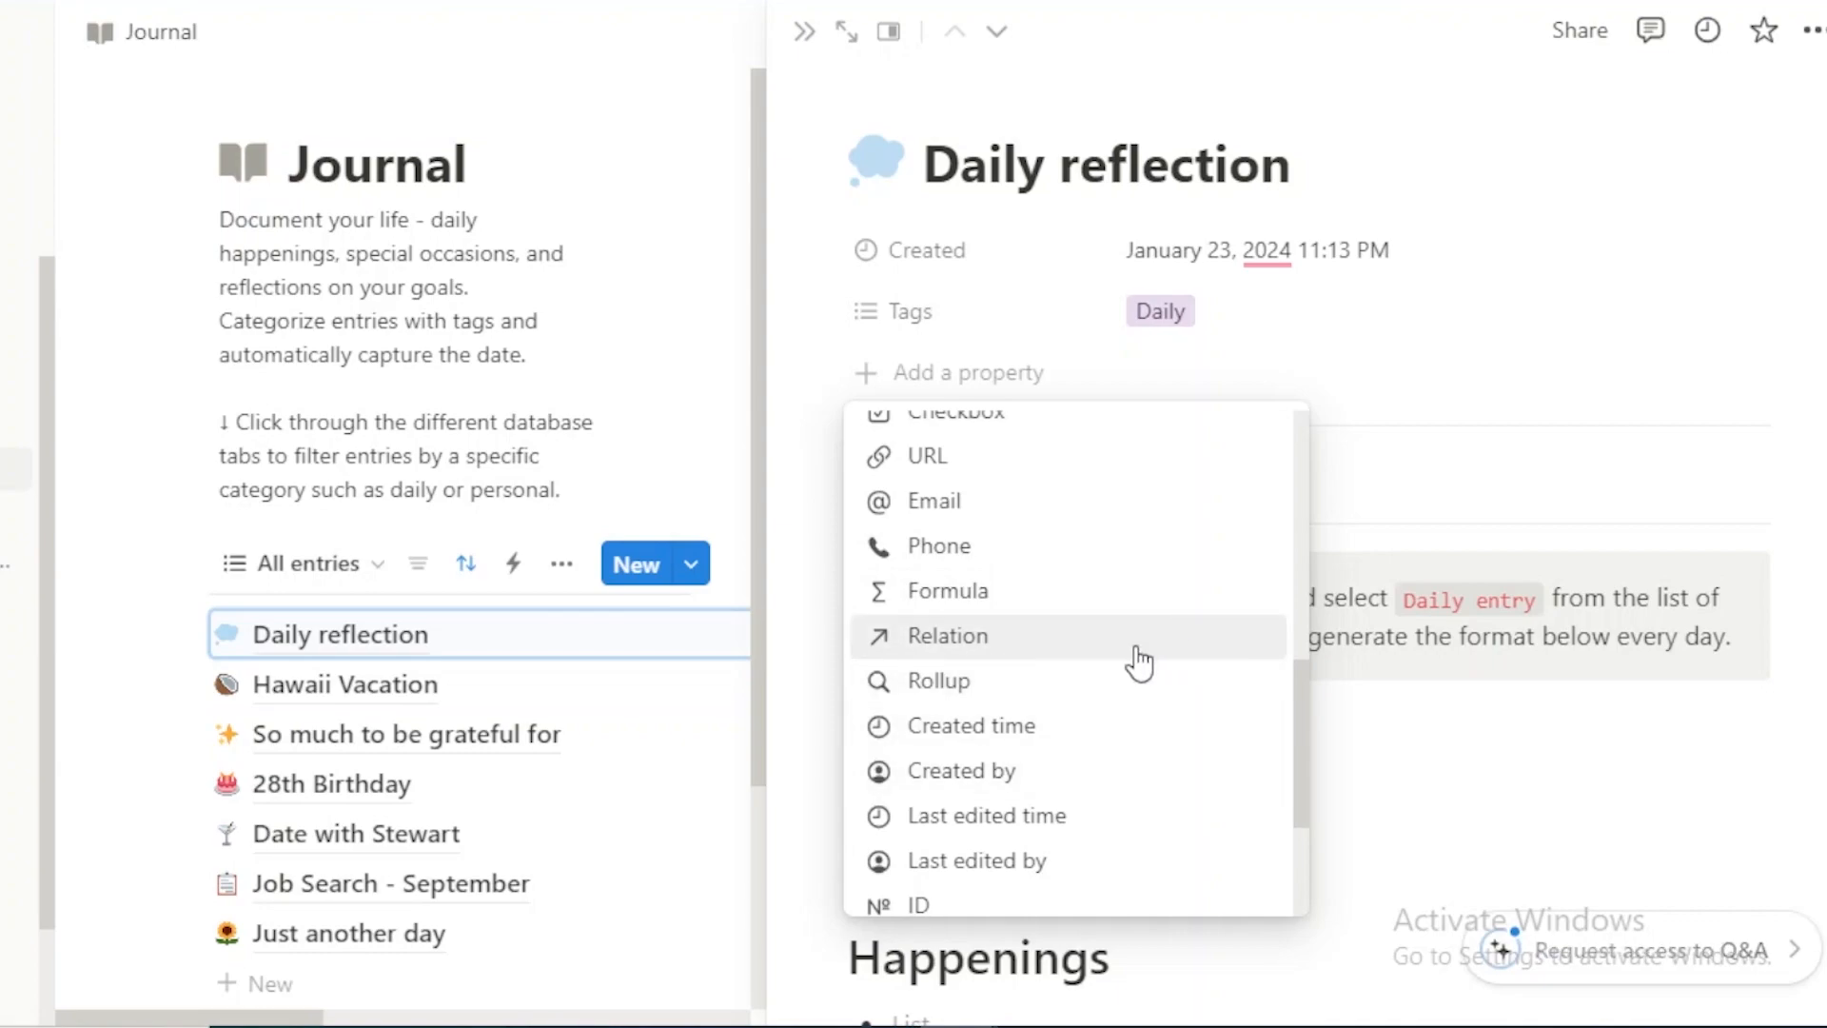
left_click_drag(1301, 685, 1376, 354)
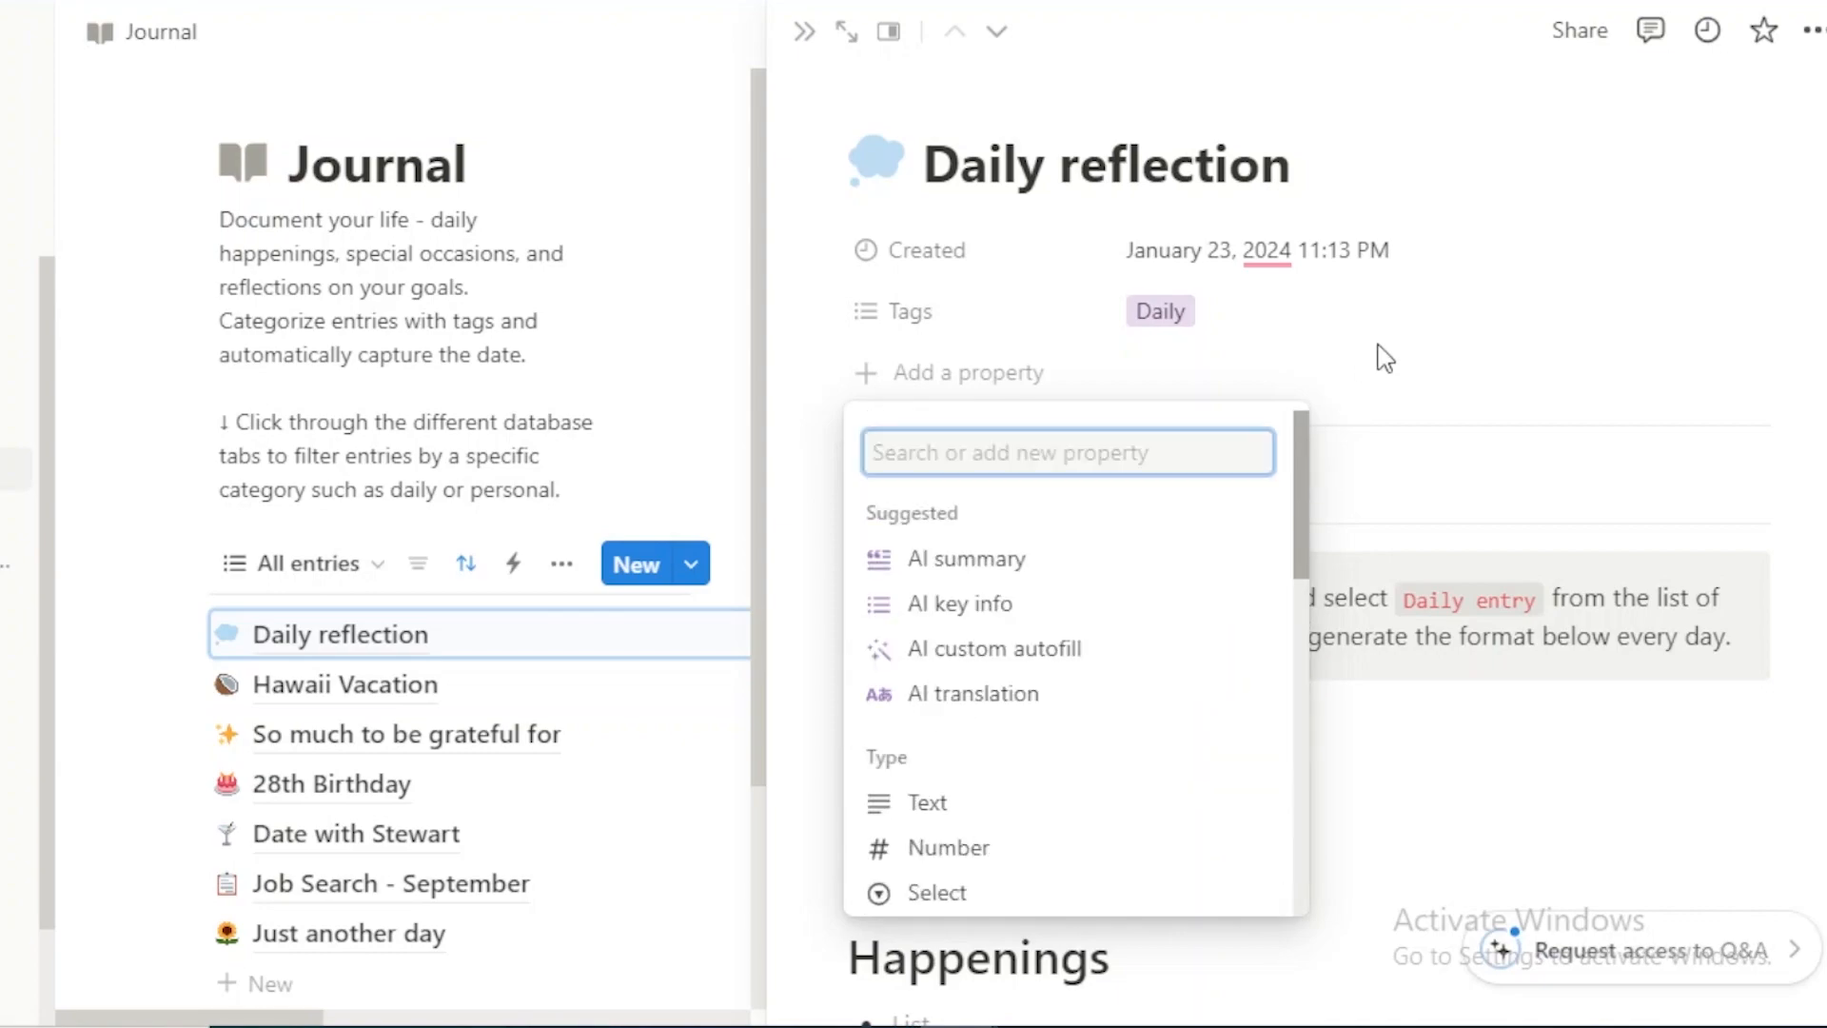
left_click(1368, 348)
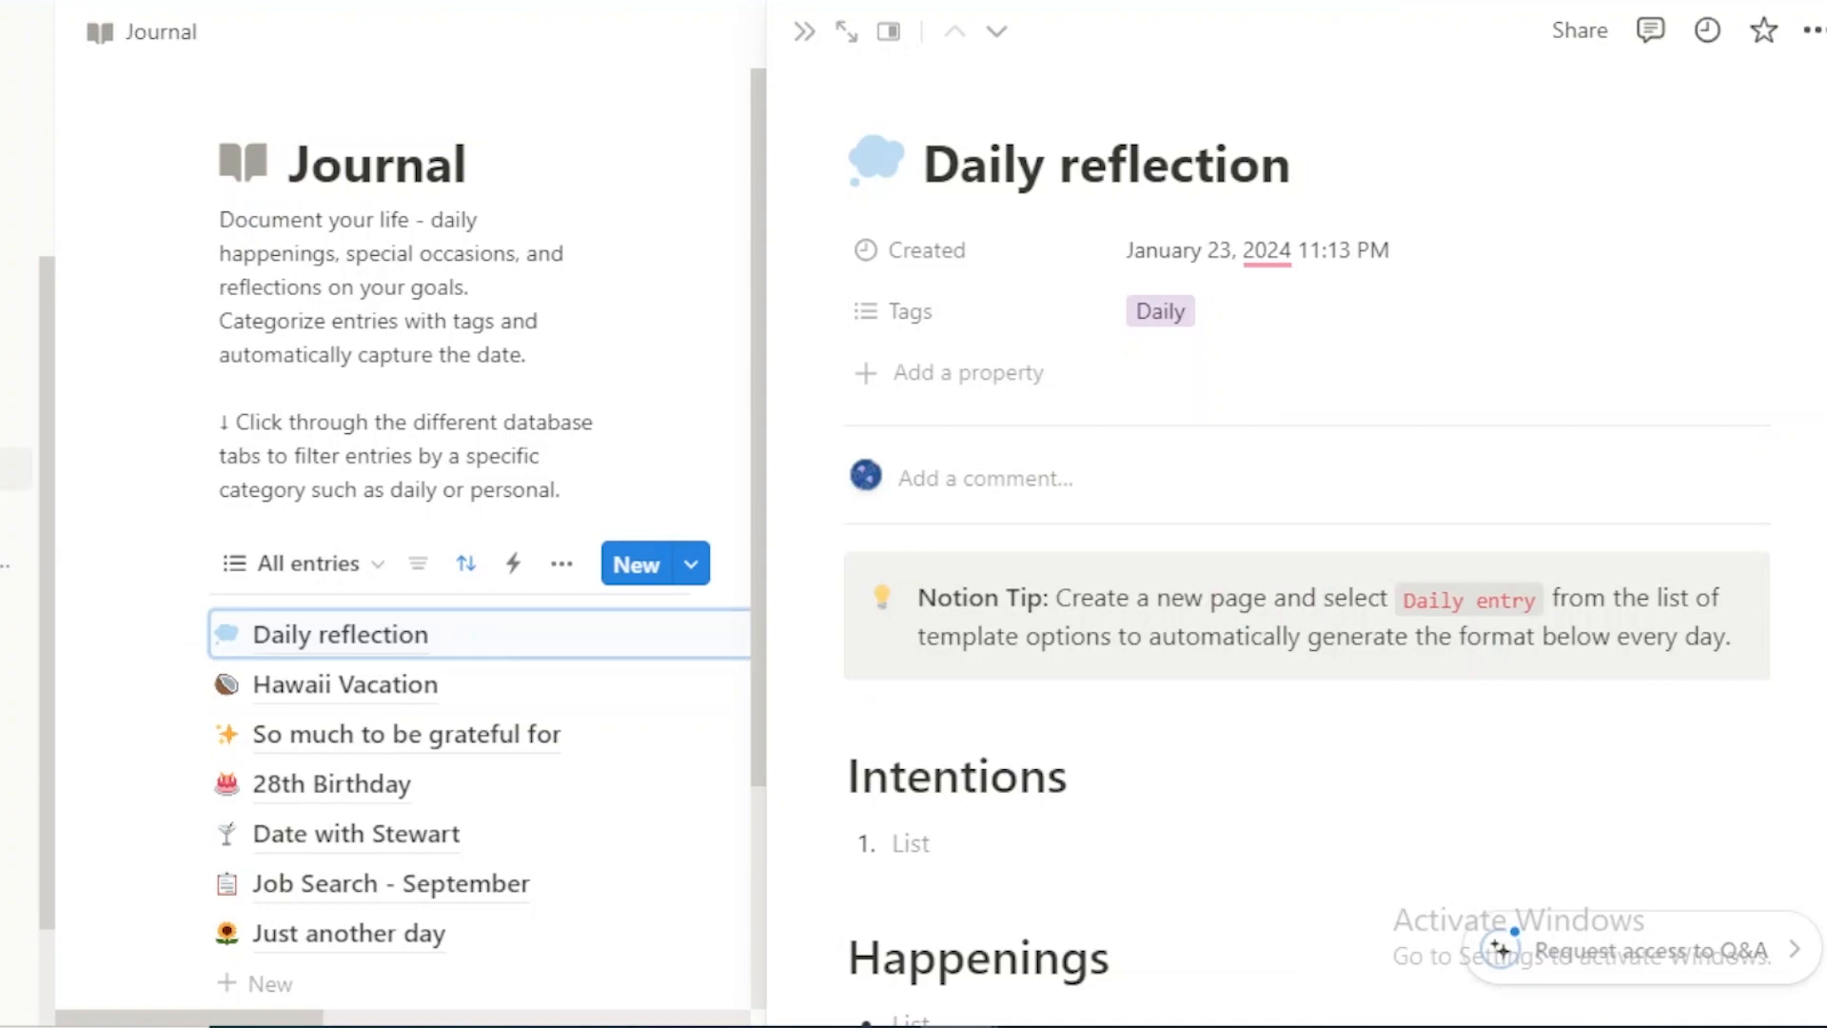
Step: Move the Intentions heading to the end of the Daily reflection entry, below the Action items to-do
scroll(1306, 550, "down", 3)
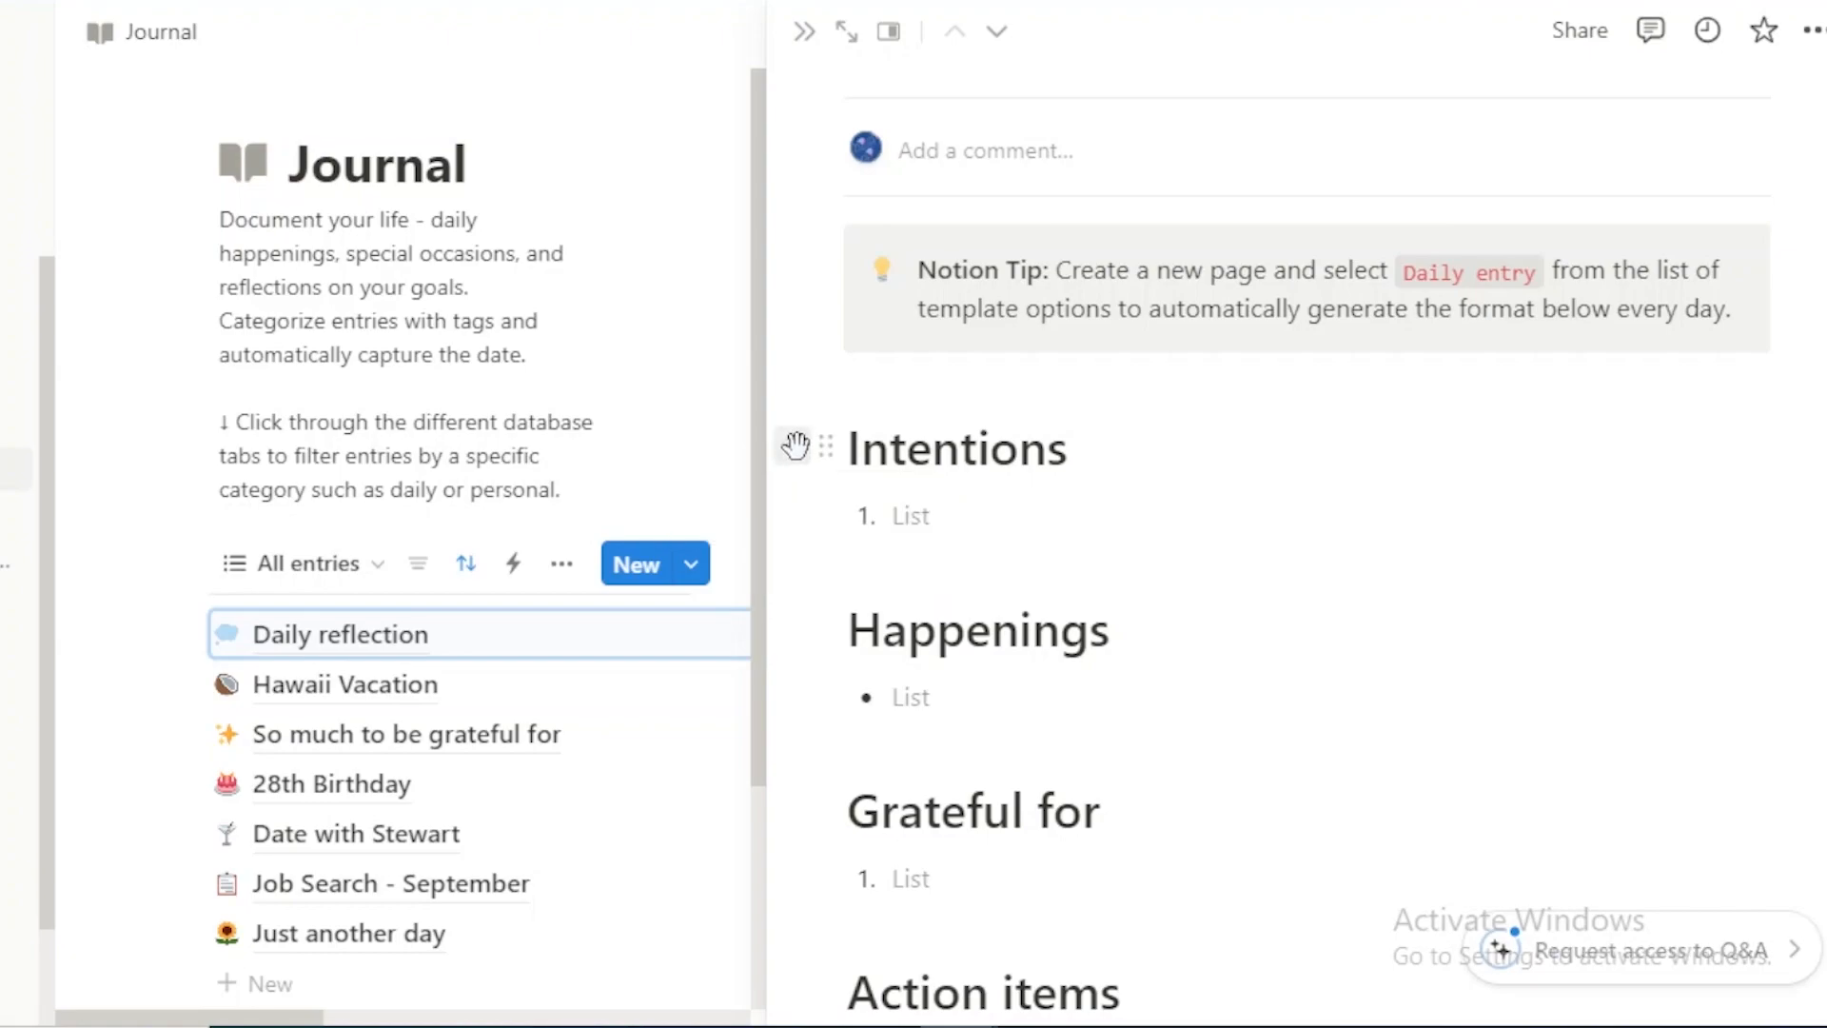
left_click_drag(831, 451, 860, 938)
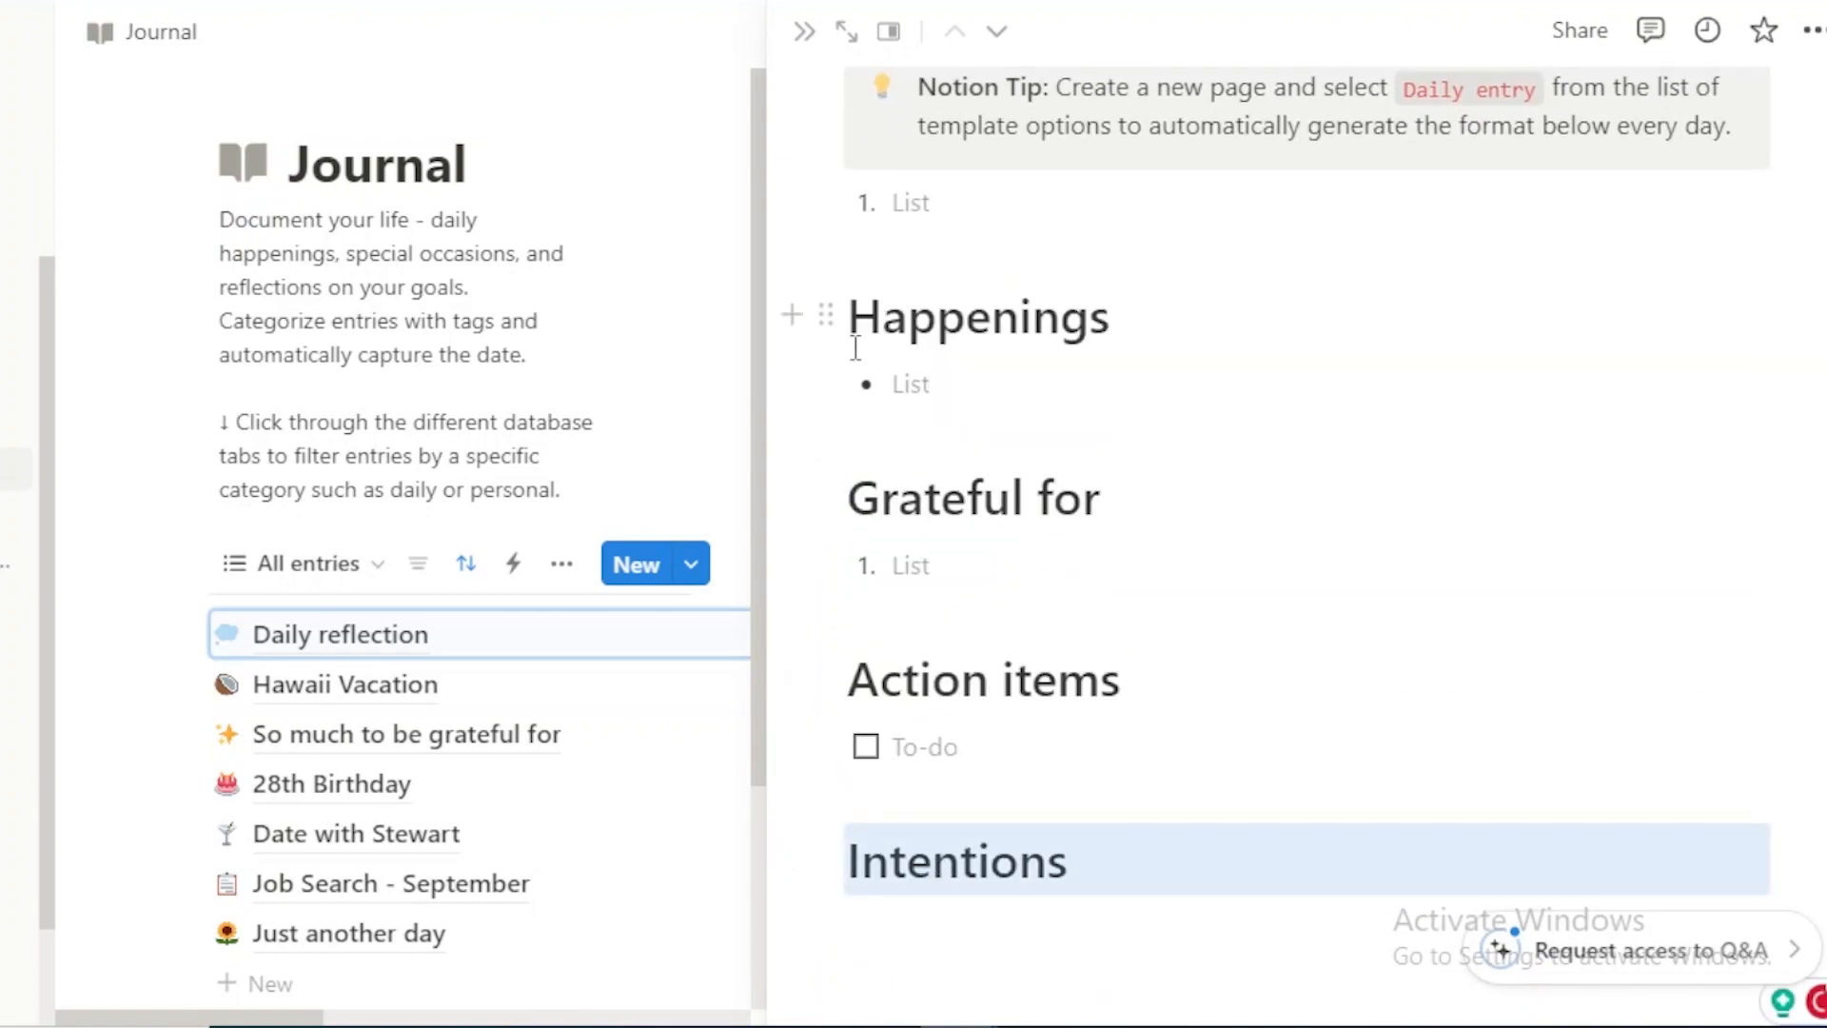
scroll(1332, 543, "up", 1)
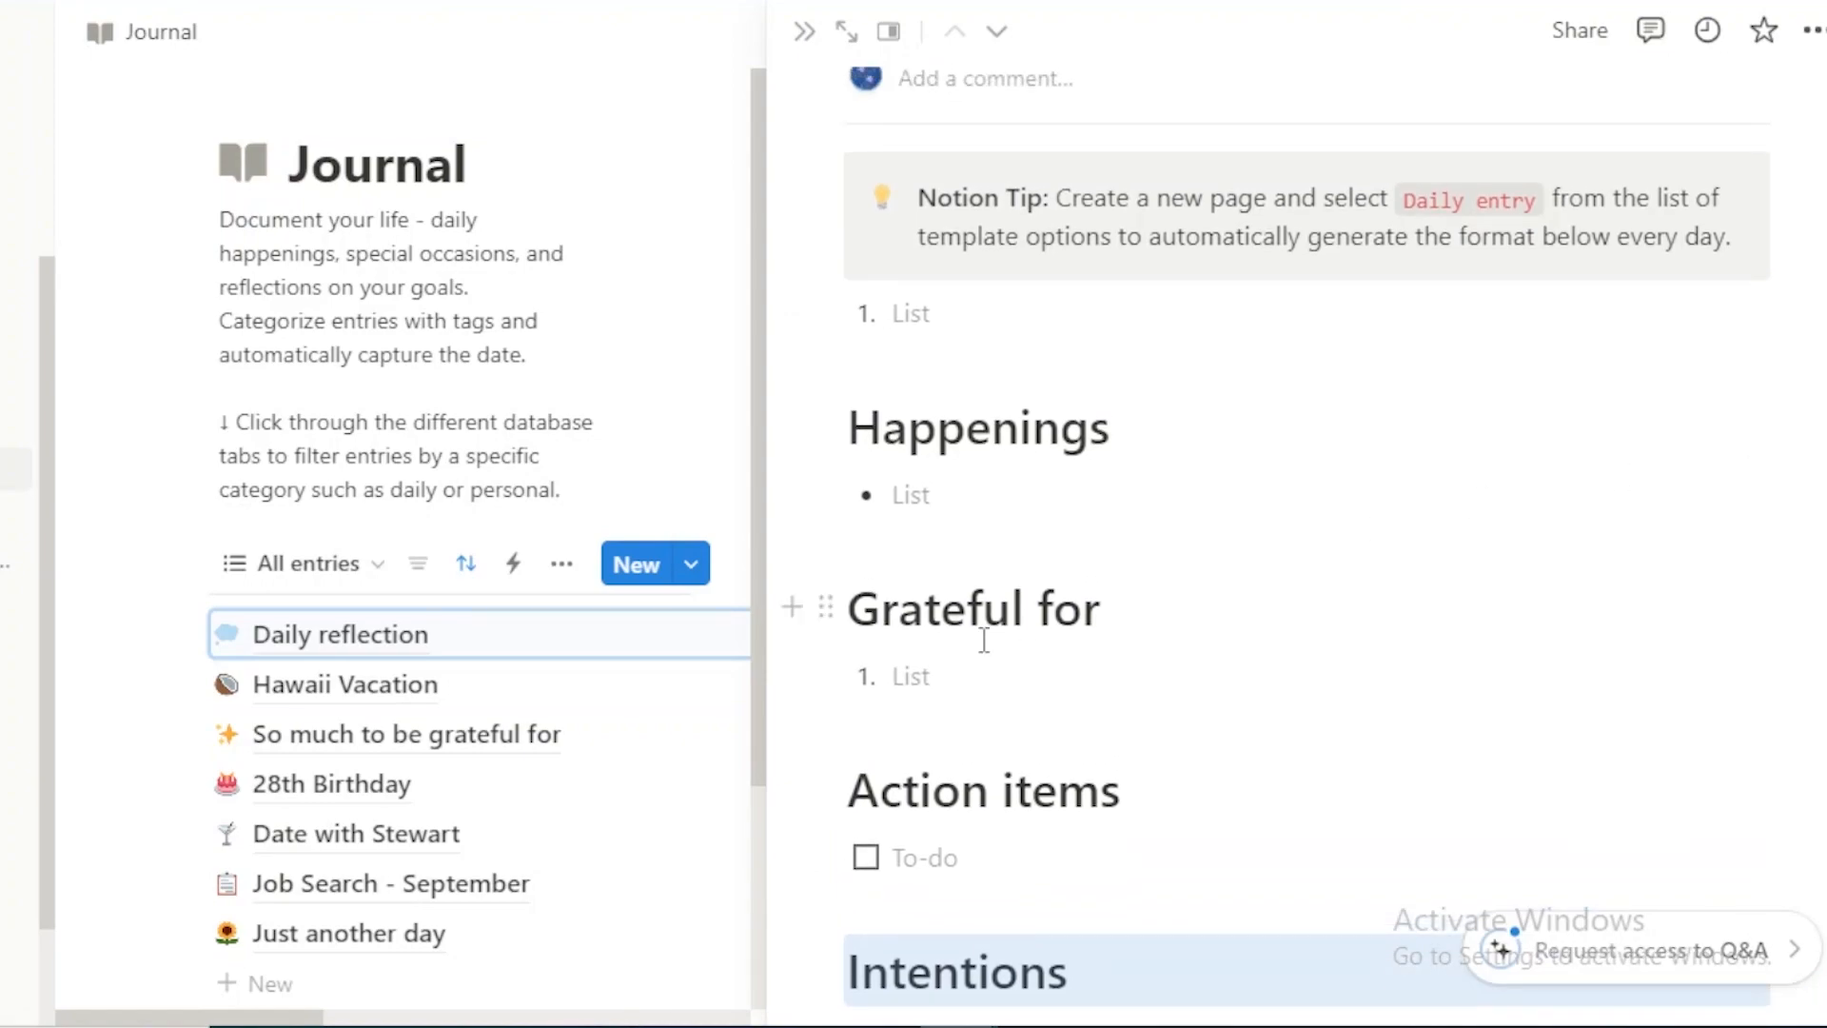
left_click_drag(791, 587, 816, 431)
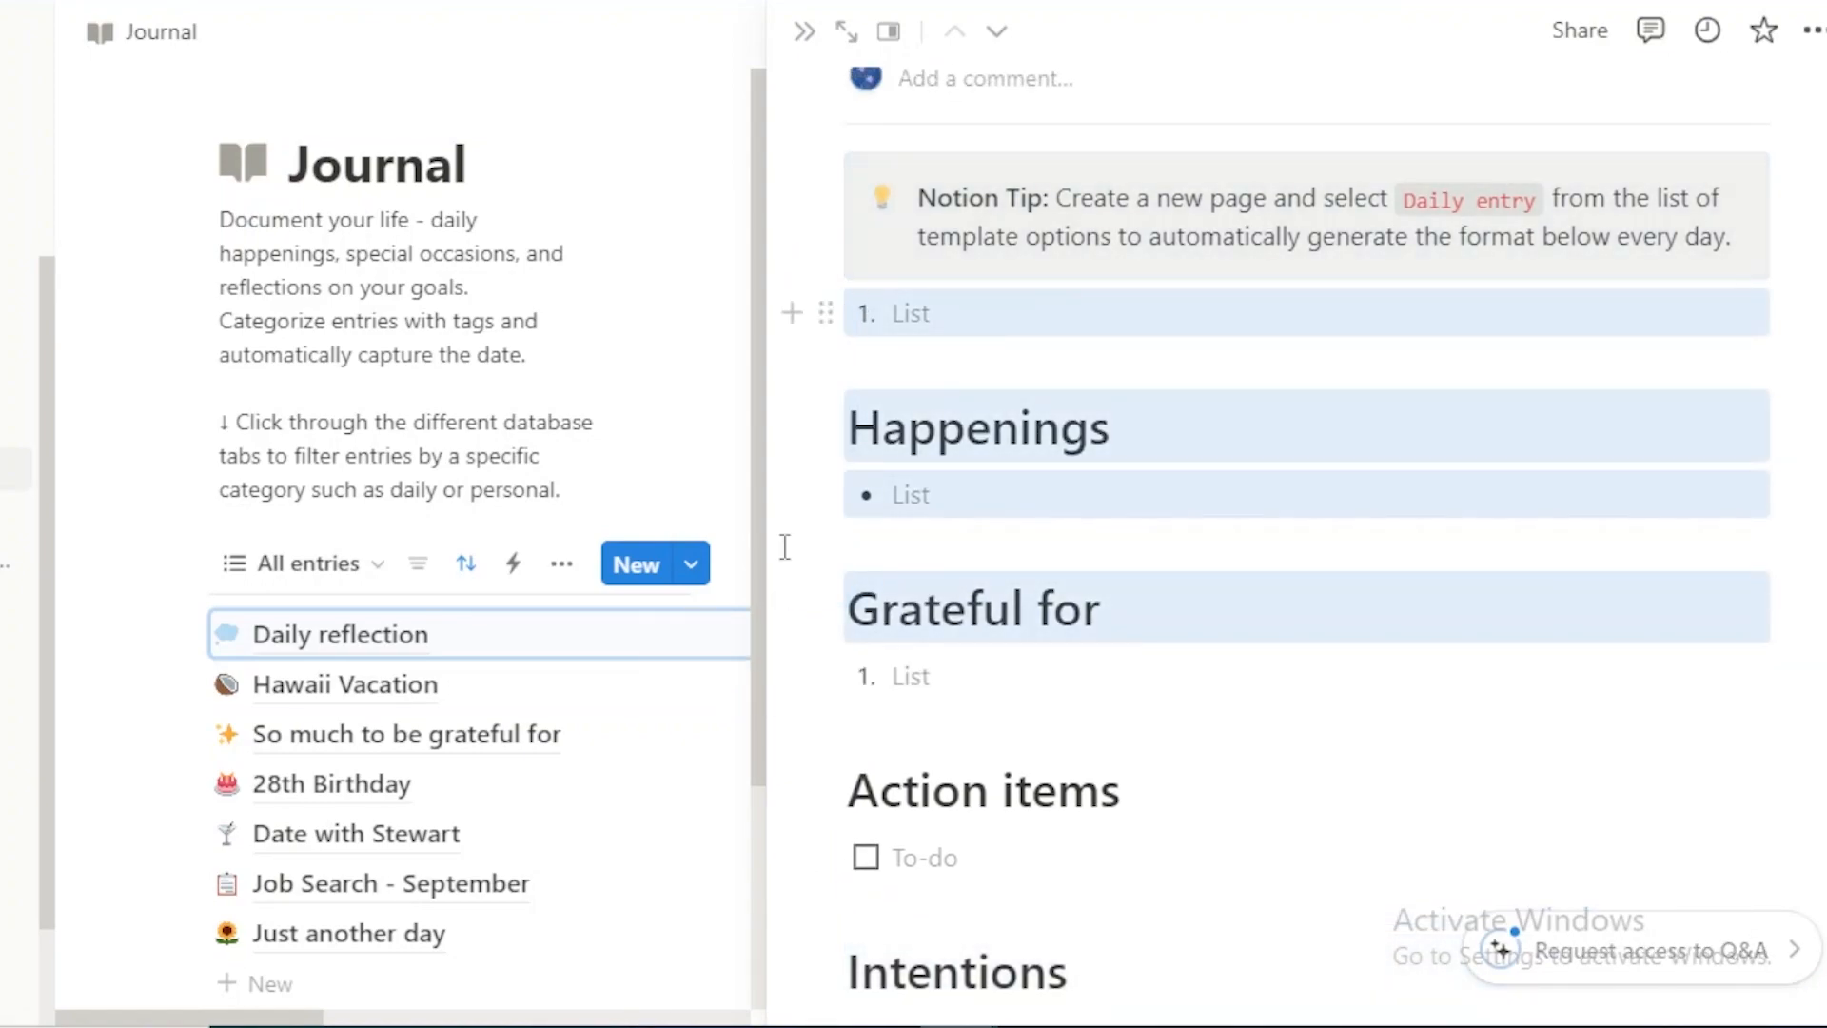
left_click(832, 643)
left_click_drag(794, 615, 823, 401)
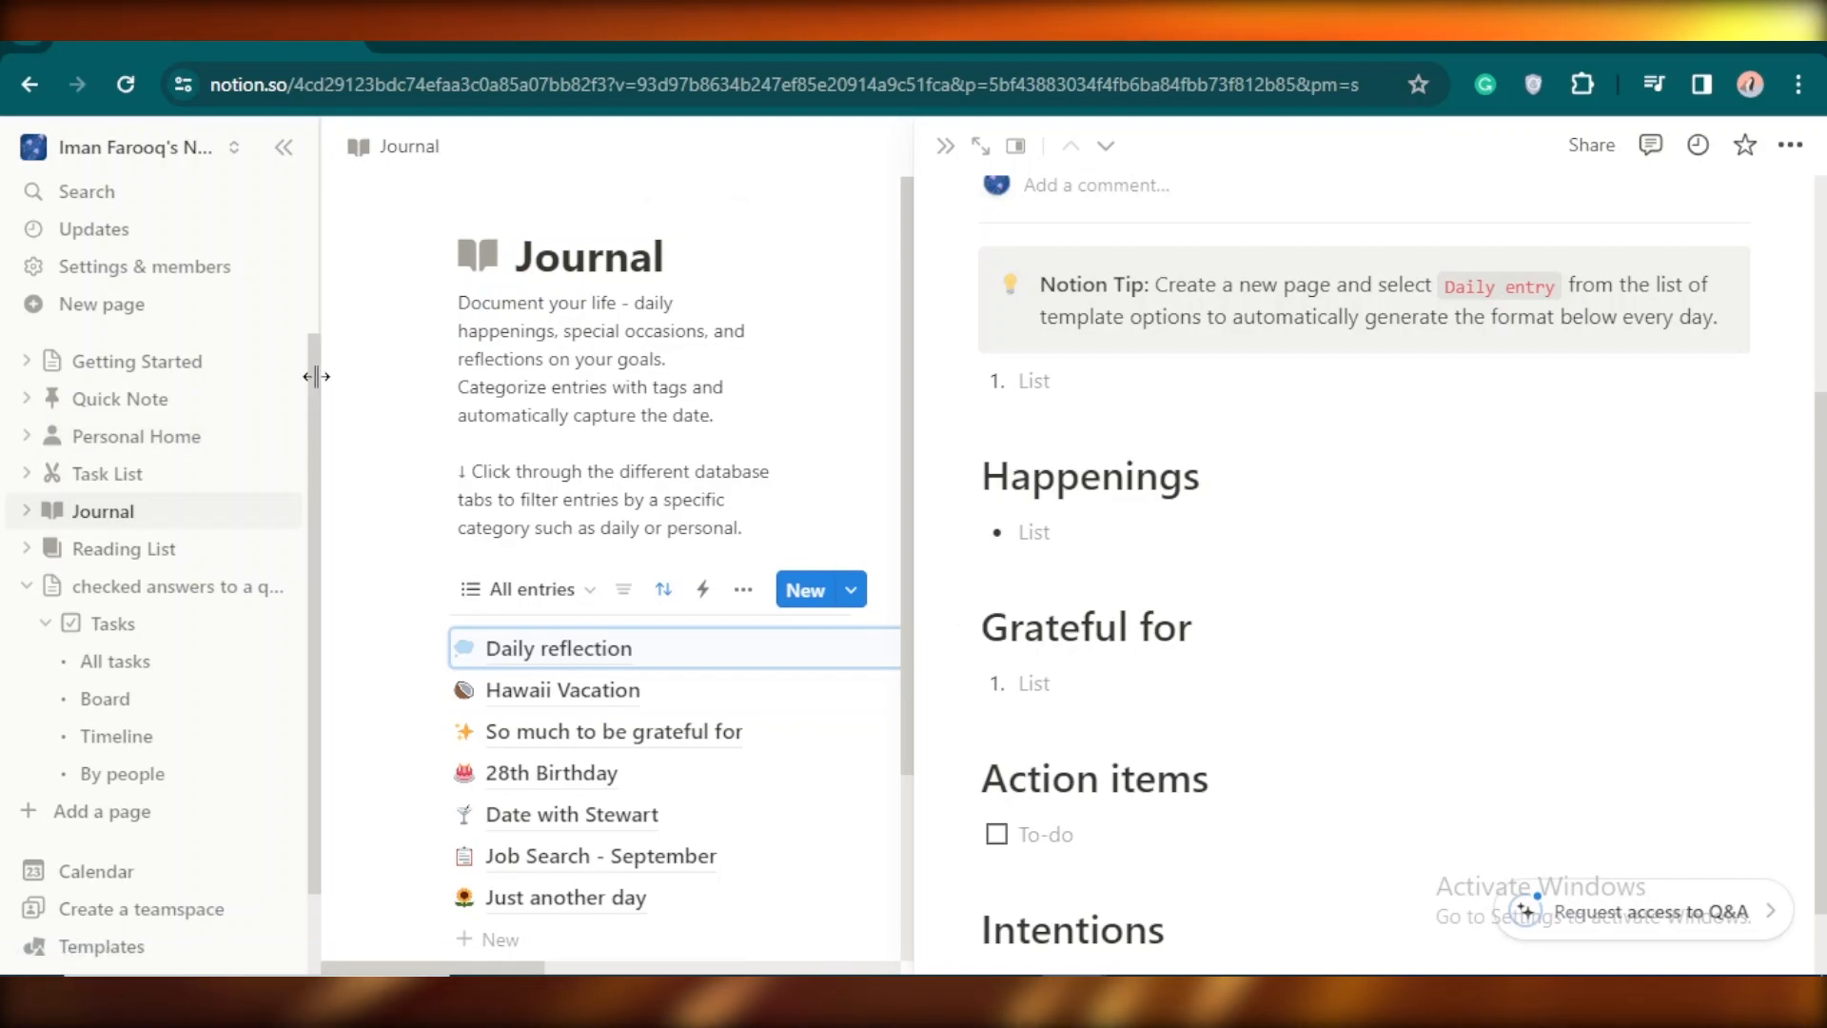
Step: Close the Daily reflection entry and make the sidebar slightly wider
left_click_drag(319, 379, 331, 366)
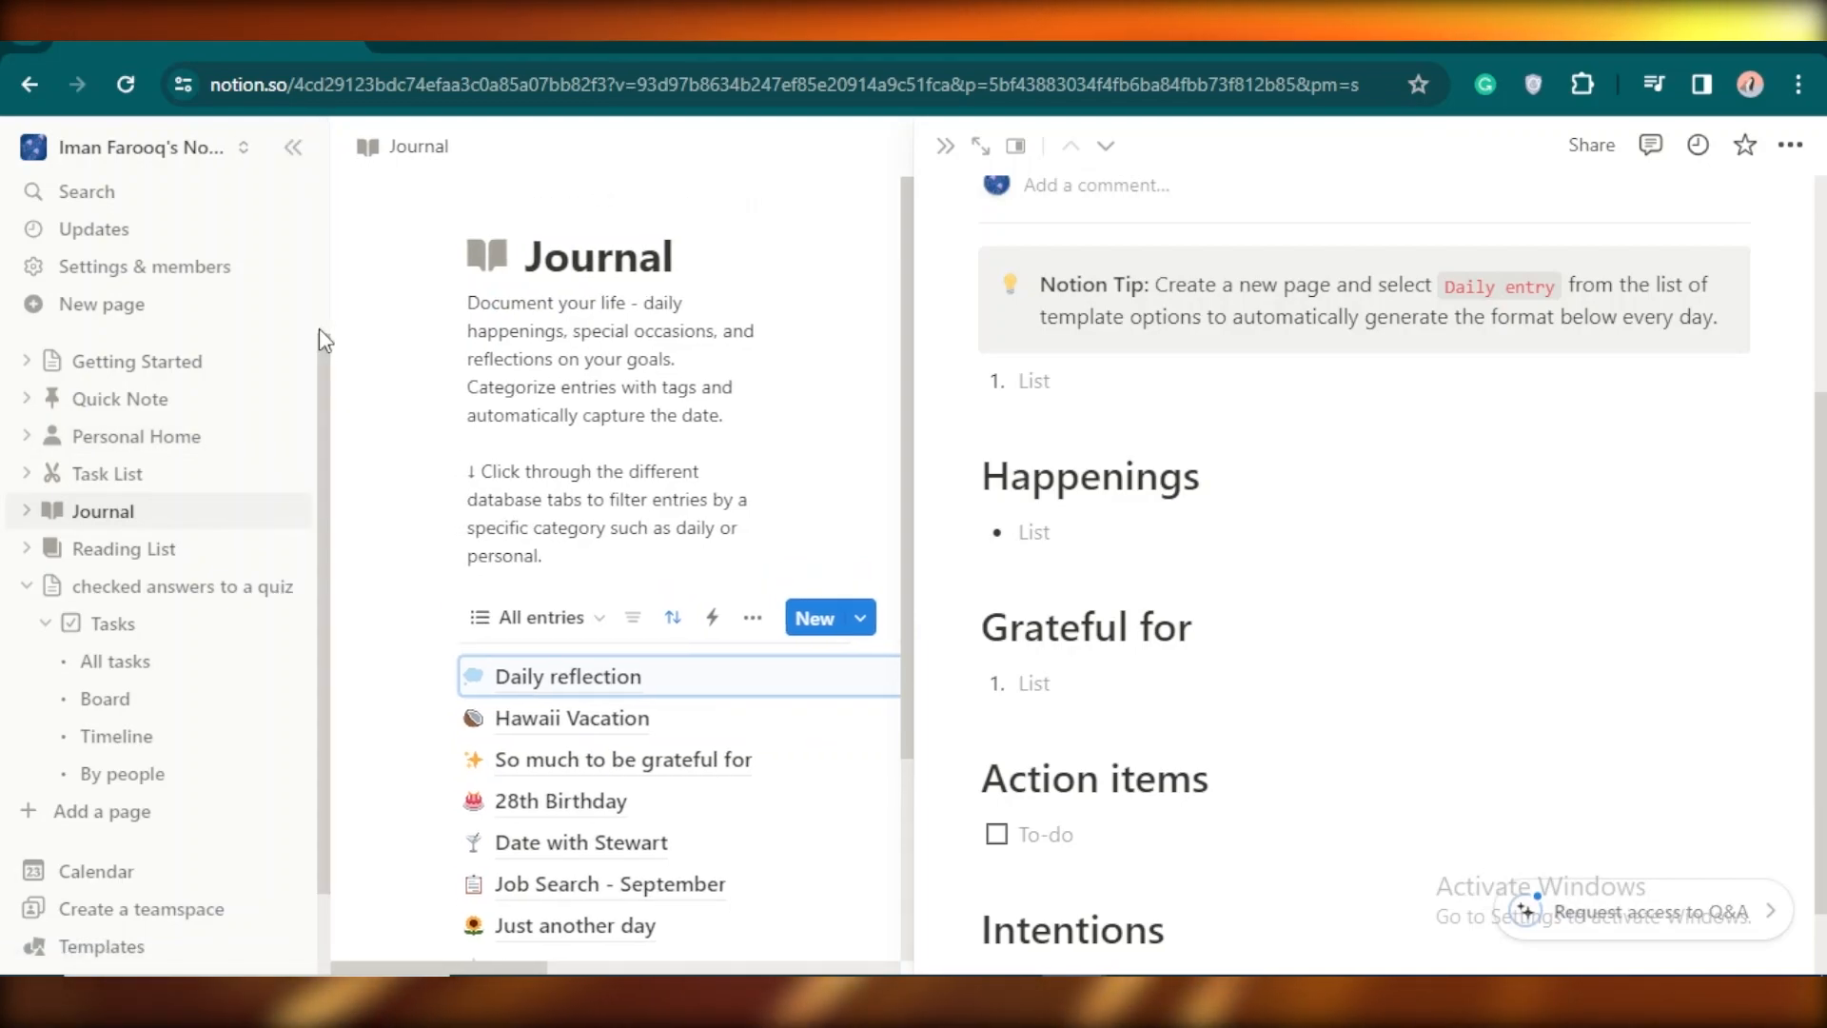
left_click(391, 346)
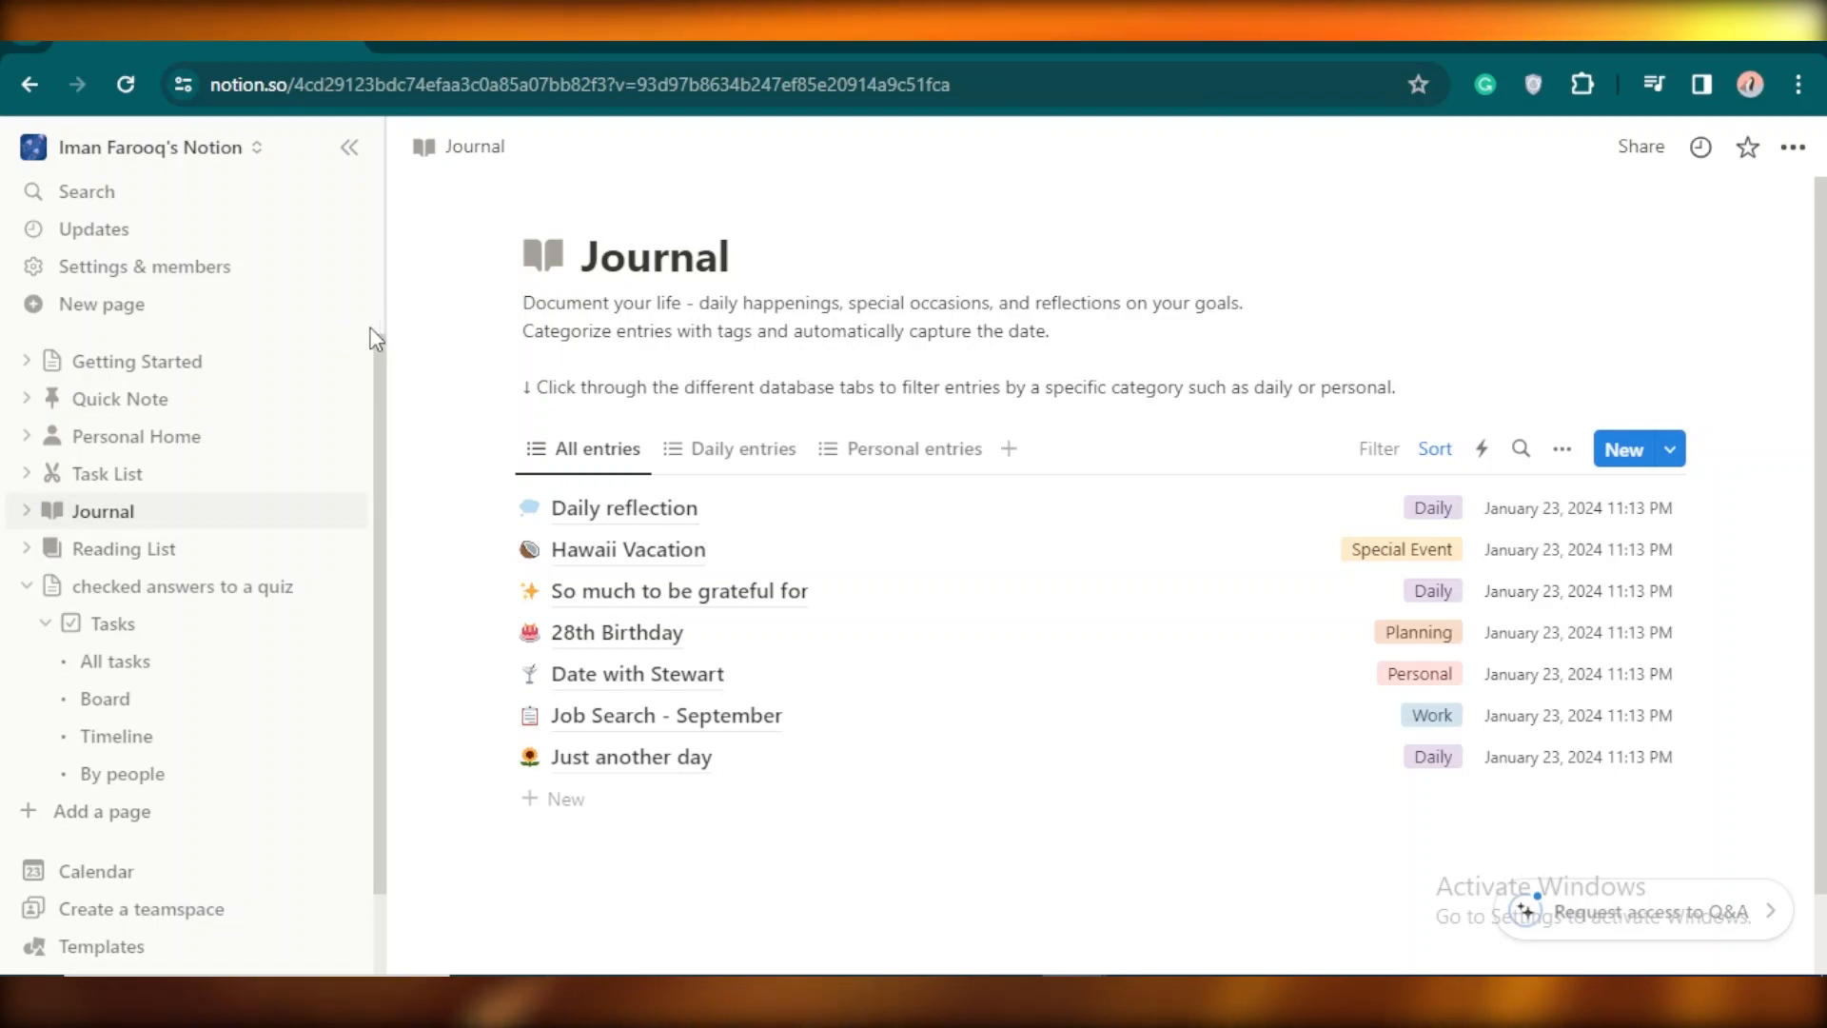
left_click_drag(390, 322, 341, 339)
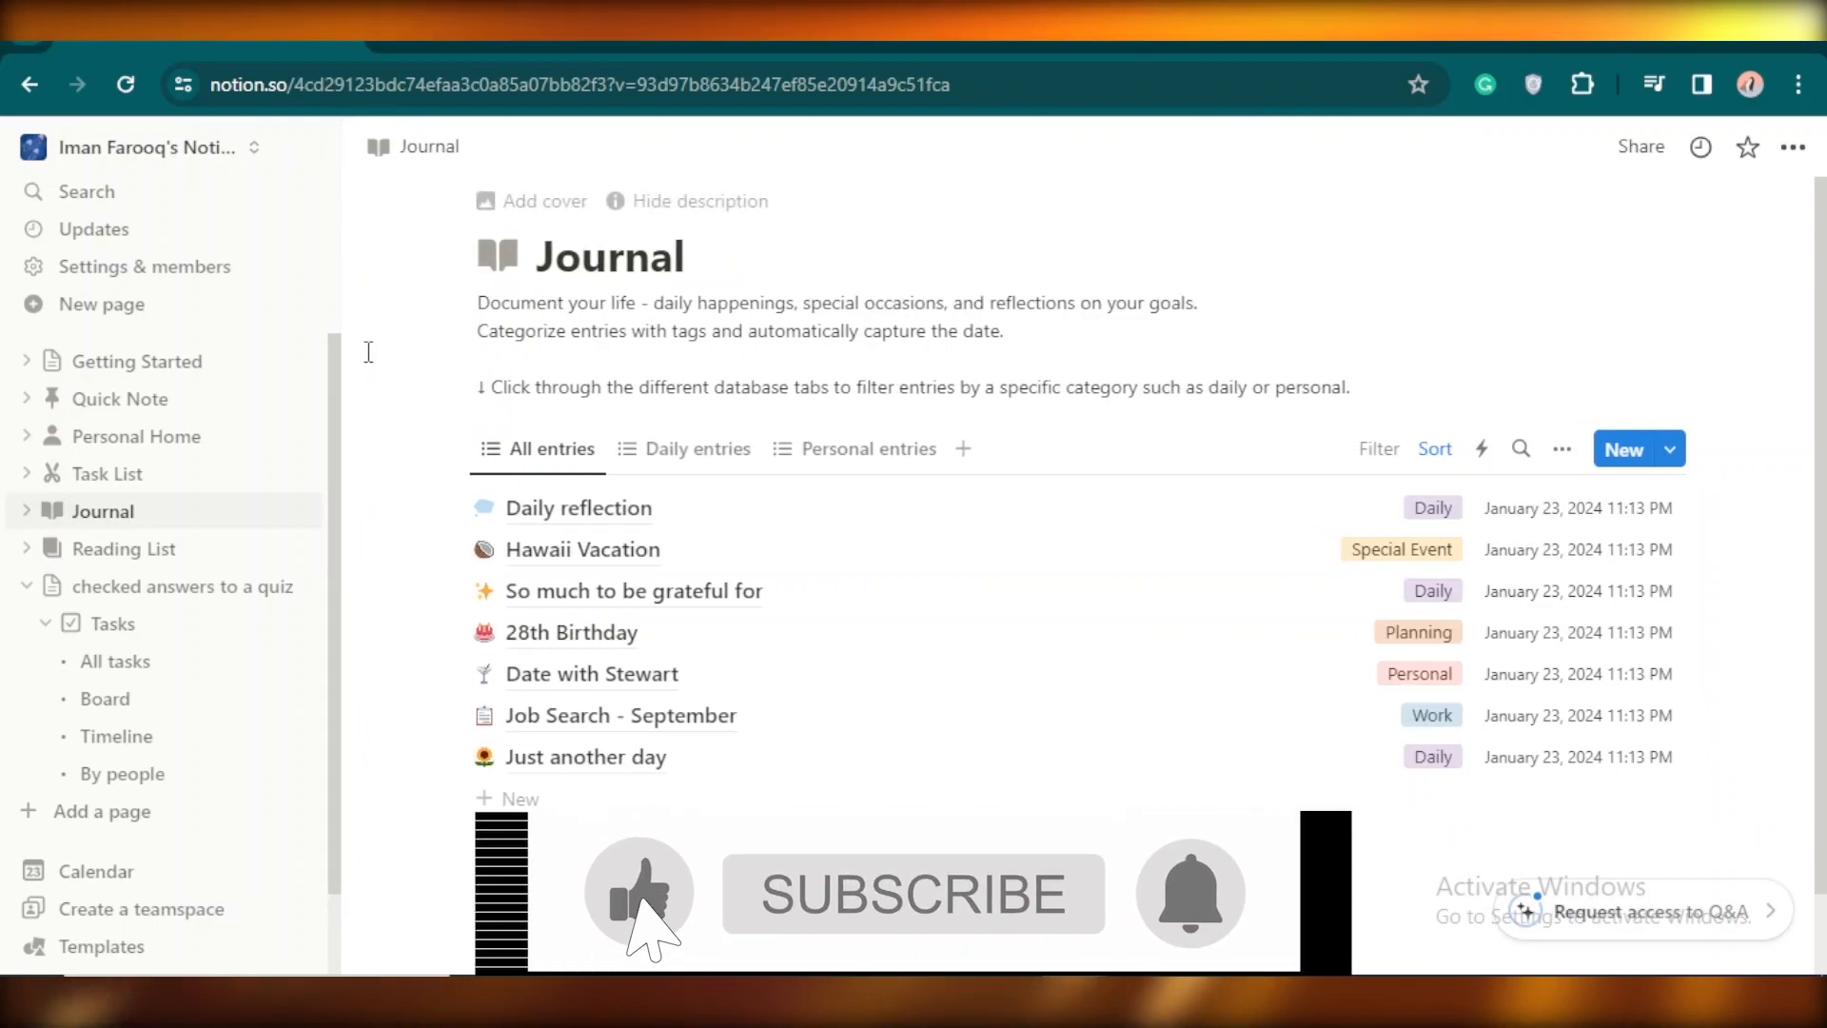